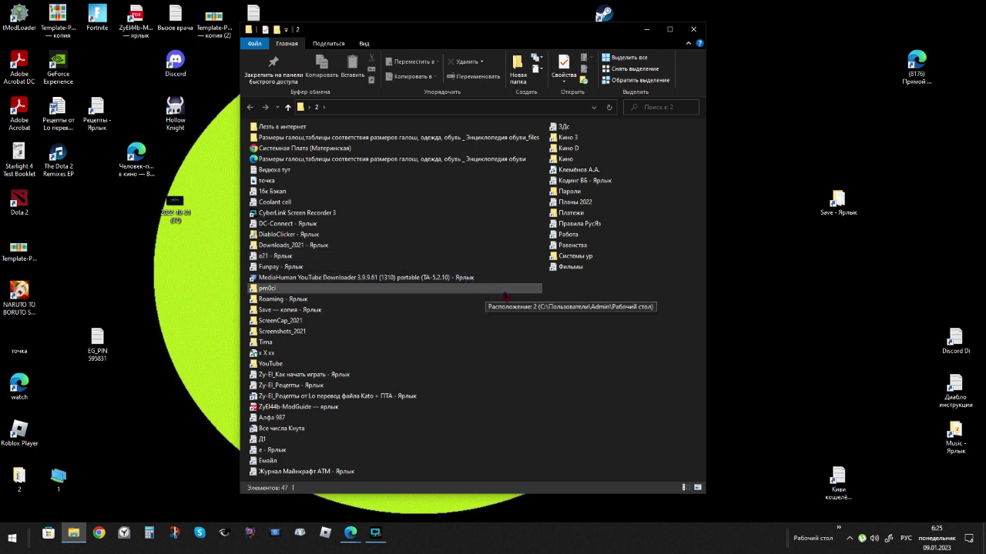
Go to the Разрядность числа folder inside D:\Tima\МатематикаТити_2022
{"action": "double_click", "coordinate": [570, 256]}
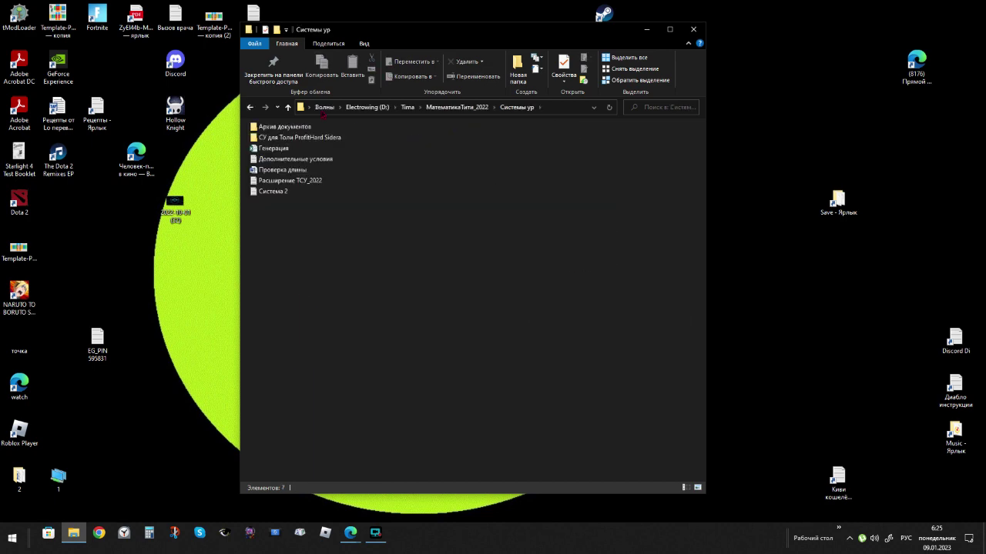
{"action": "left_click", "coordinate": [288, 107]}
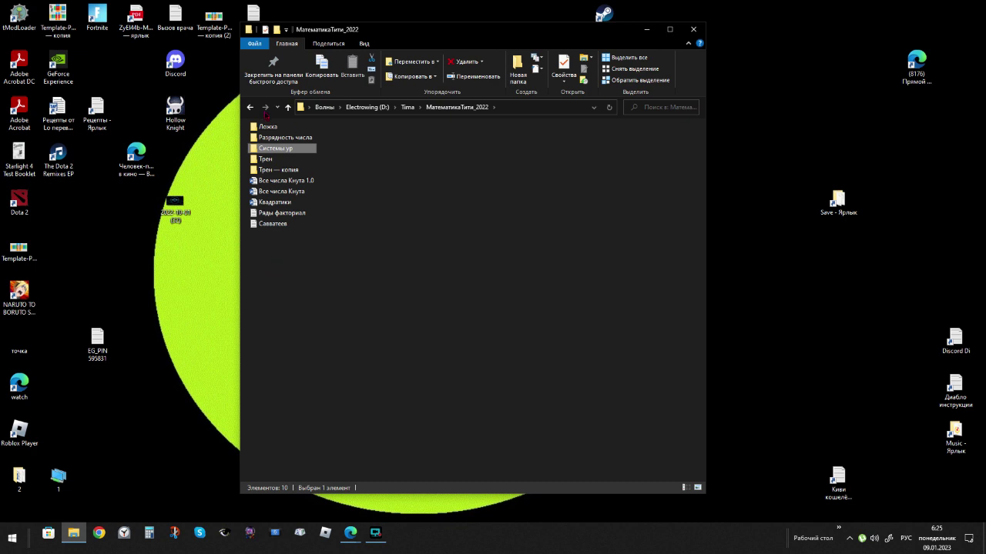
{"action": "double_click", "coordinate": [262, 137]}
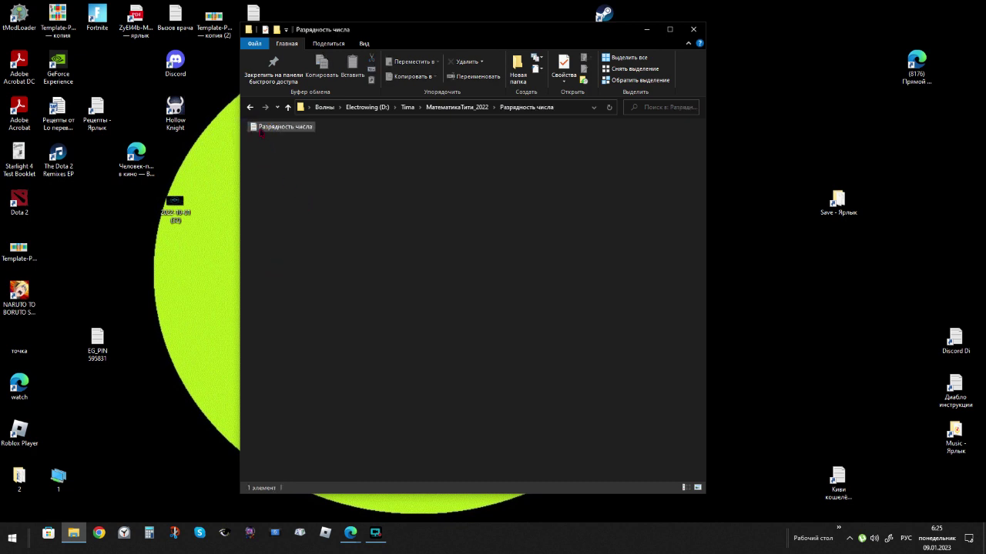
Open the Разрядность числа text file, read through its beginning and close it
{"action": "double_click", "coordinate": [260, 129]}
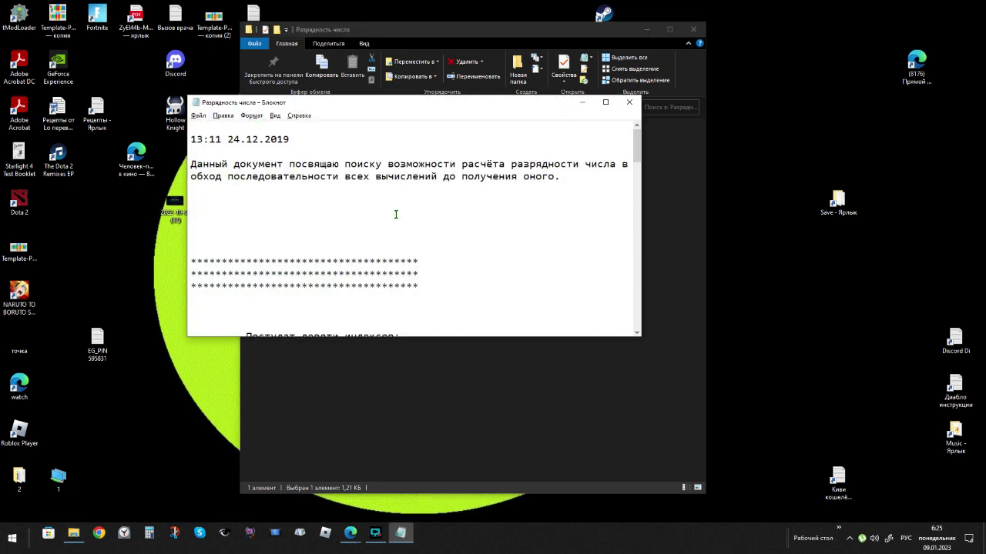
{"action": "scroll", "coordinate": [396, 215], "scroll_direction": "down", "scroll_amount": 4}
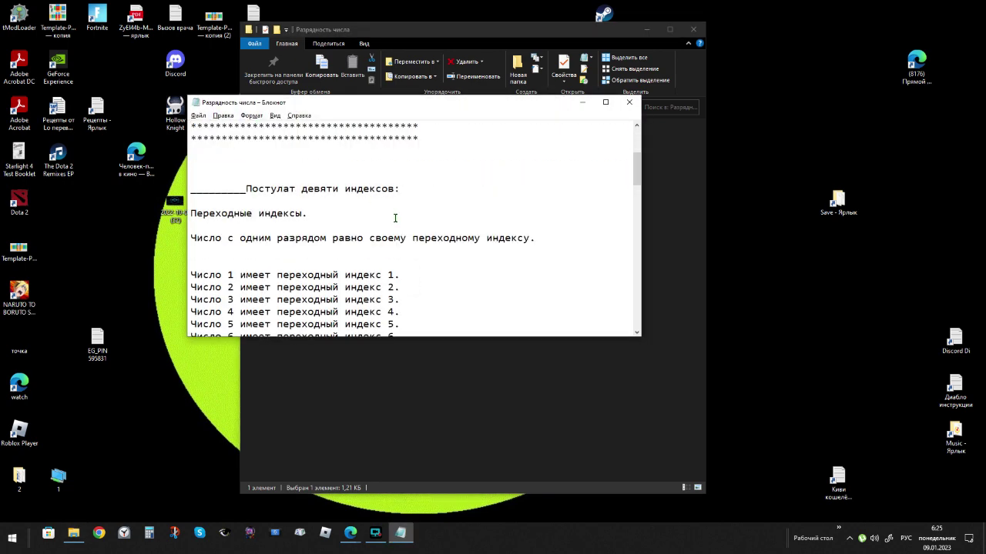
{"action": "scroll", "coordinate": [395, 219], "scroll_direction": "up", "scroll_amount": 5}
{"action": "left_click", "coordinate": [629, 102]}
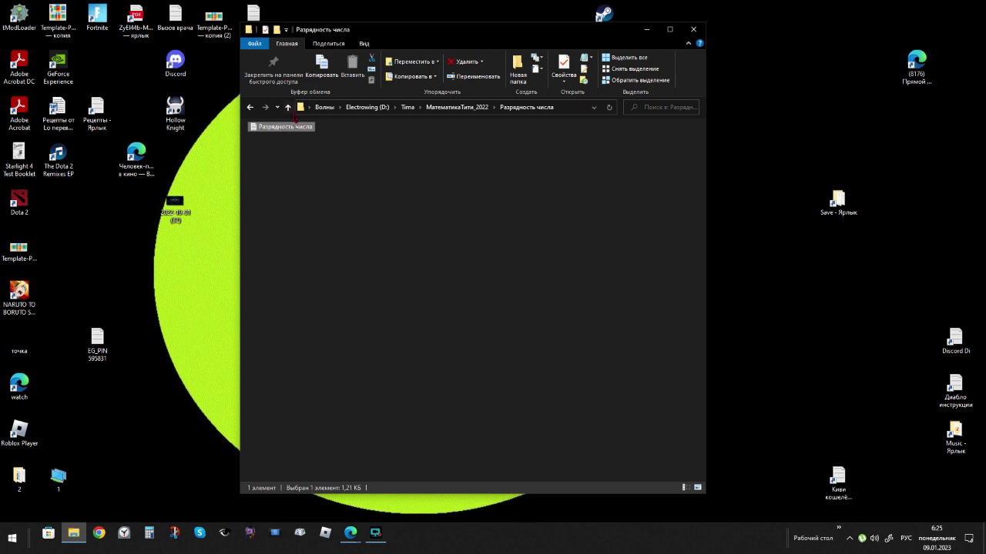
{"action": "left_click", "coordinate": [288, 108]}
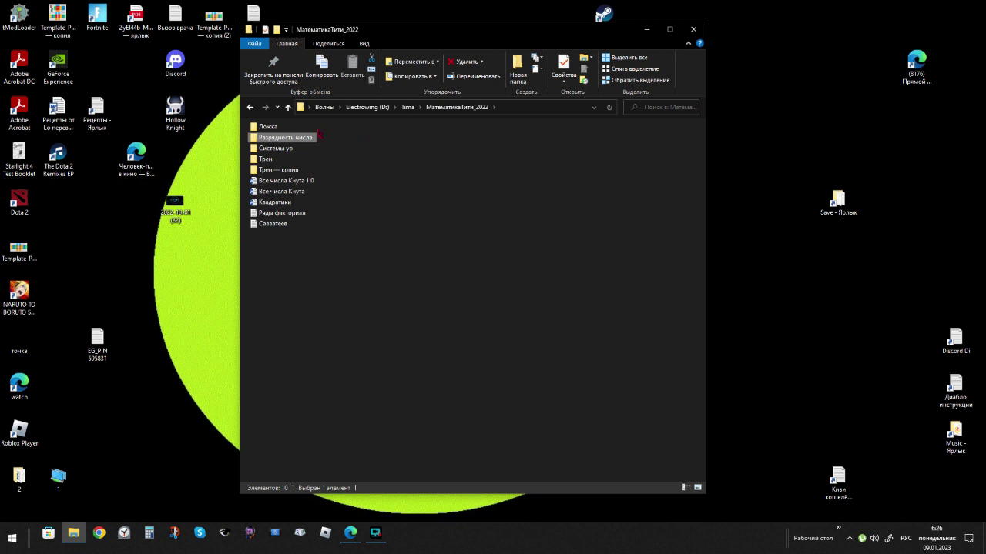
{"action": "double_click", "coordinate": [256, 138]}
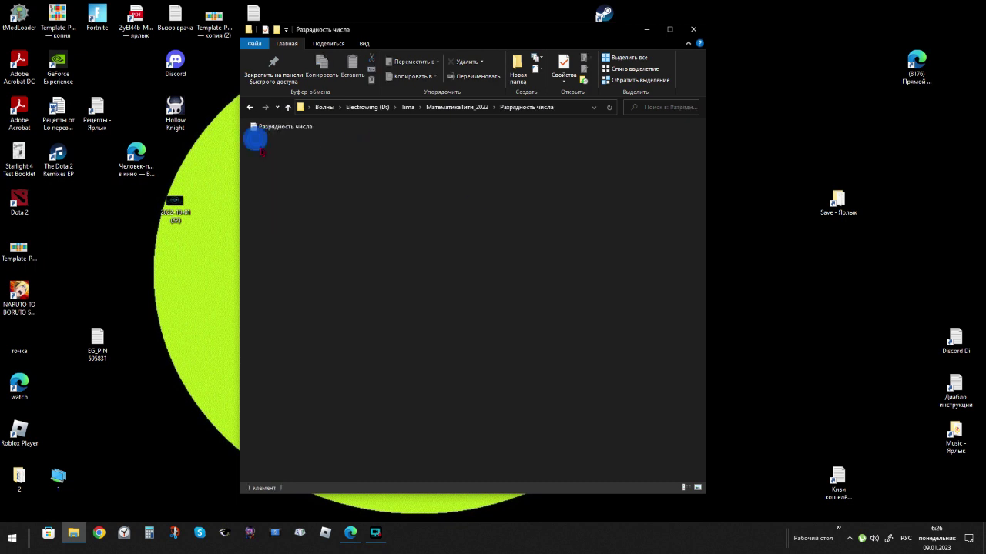
{"action": "right_click", "coordinate": [281, 197]}
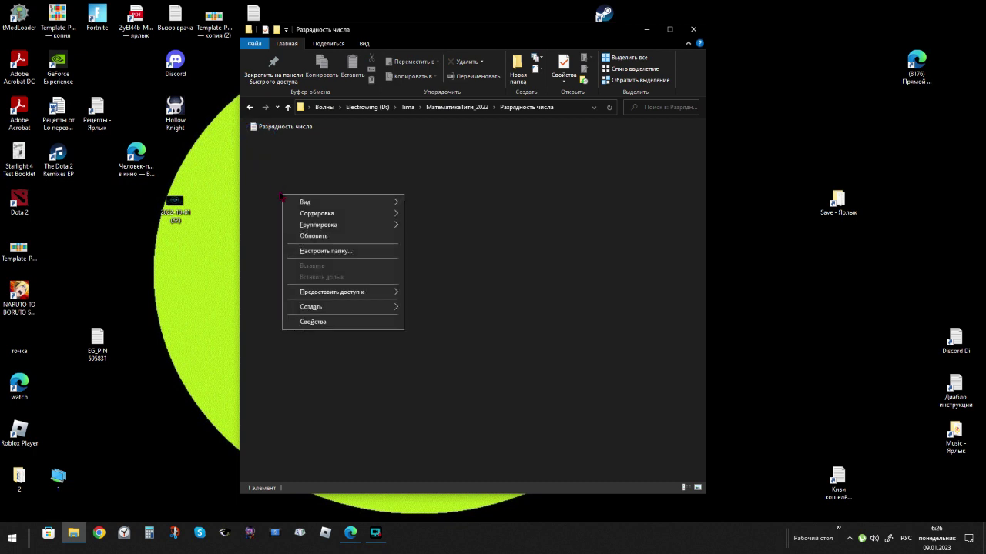
{"action": "mouse_move", "coordinate": [327, 309]}
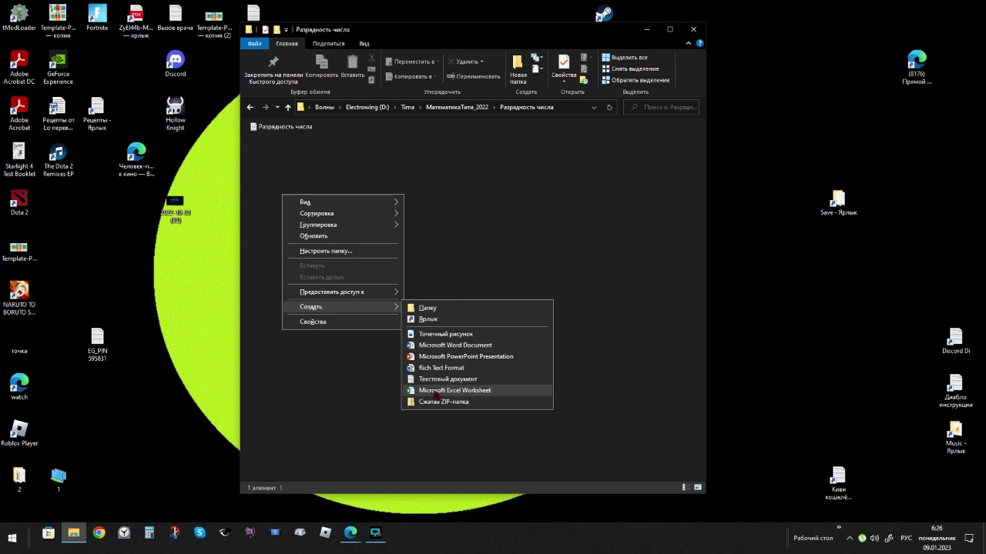
{"action": "left_click", "coordinate": [335, 183]}
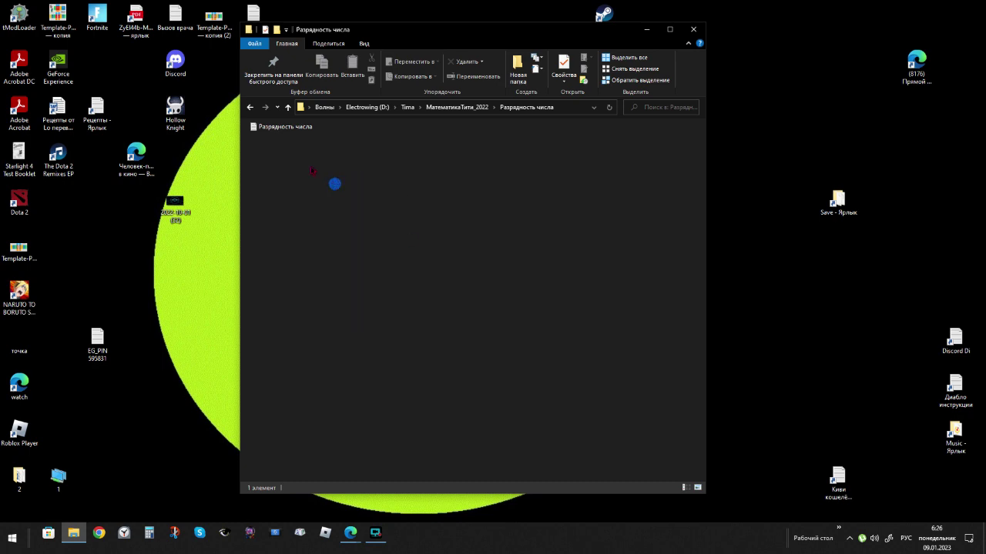
{"action": "double_click", "coordinate": [271, 127]}
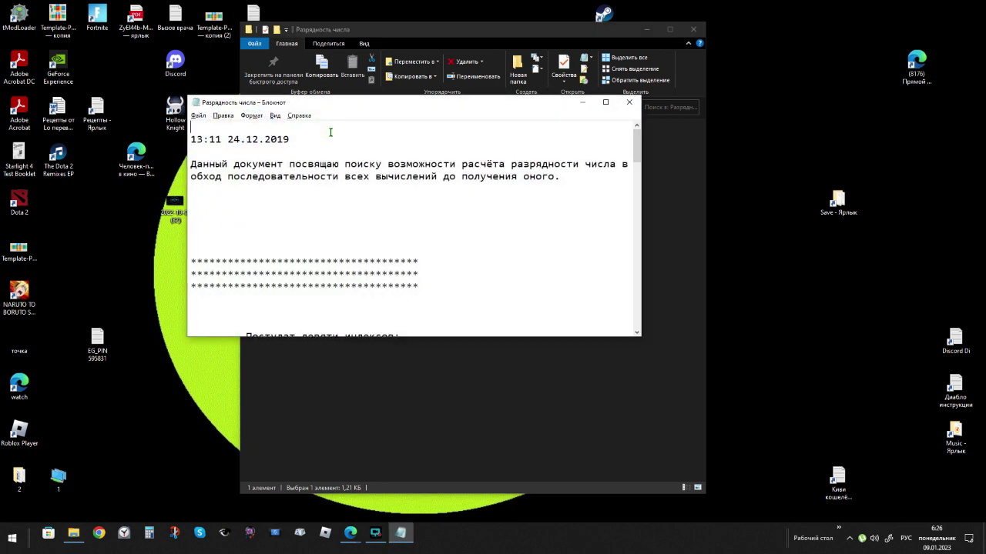
{"action": "left_click", "coordinate": [630, 102]}
Create a new text document in the Разрядность числа folder and name it "Запись видео 2023"
{"action": "right_click", "coordinate": [332, 229]}
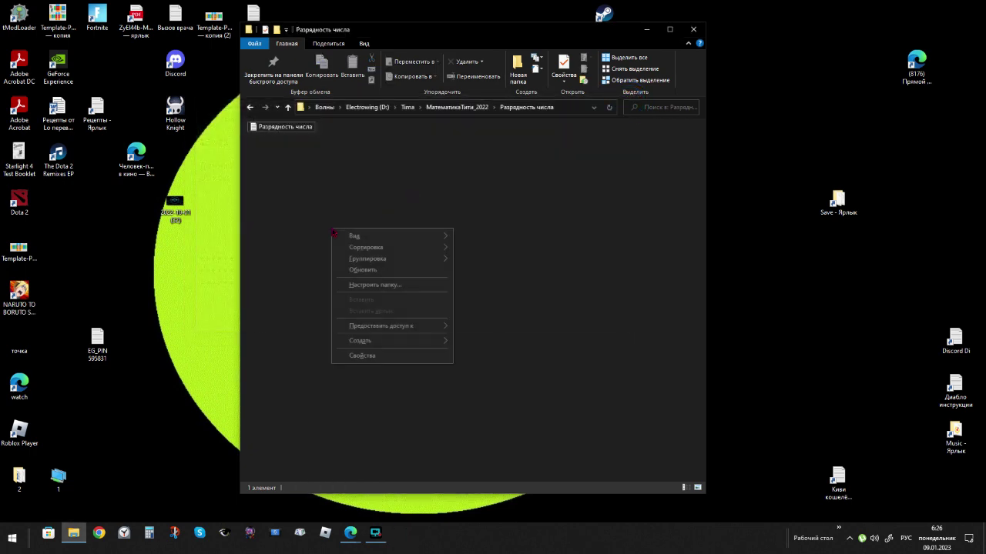
{"action": "mouse_move", "coordinate": [394, 348]}
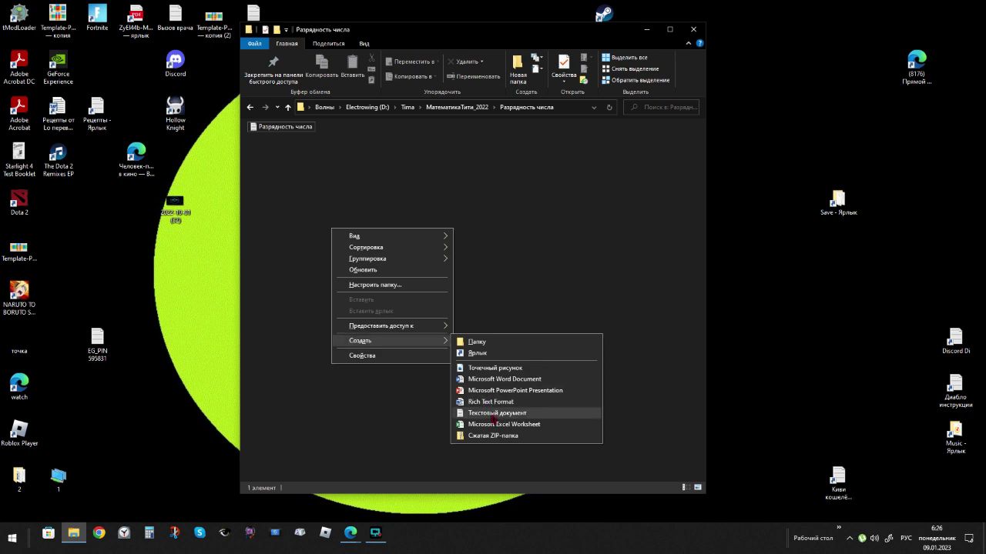
{"action": "left_click", "coordinate": [494, 415]}
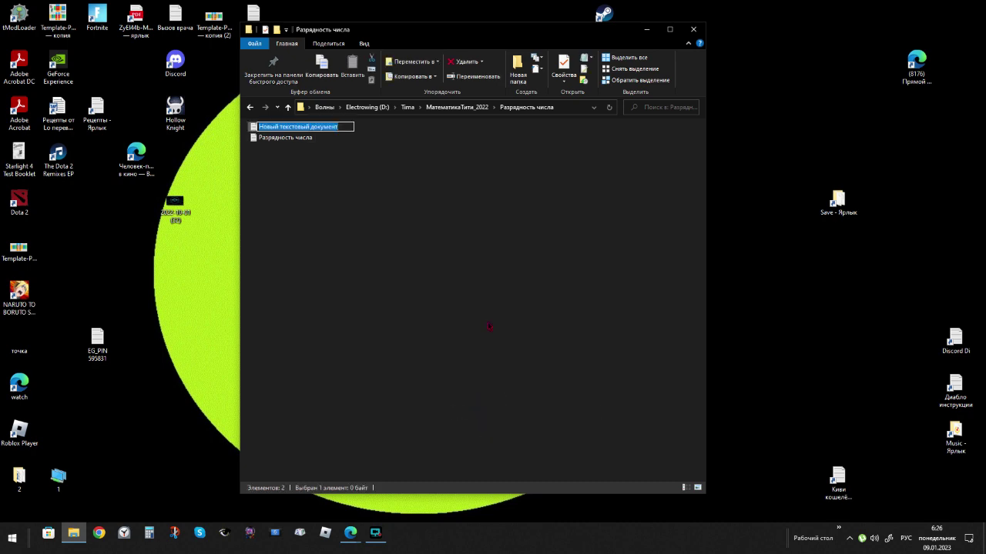
{"action": "type", "text": "Запись"}
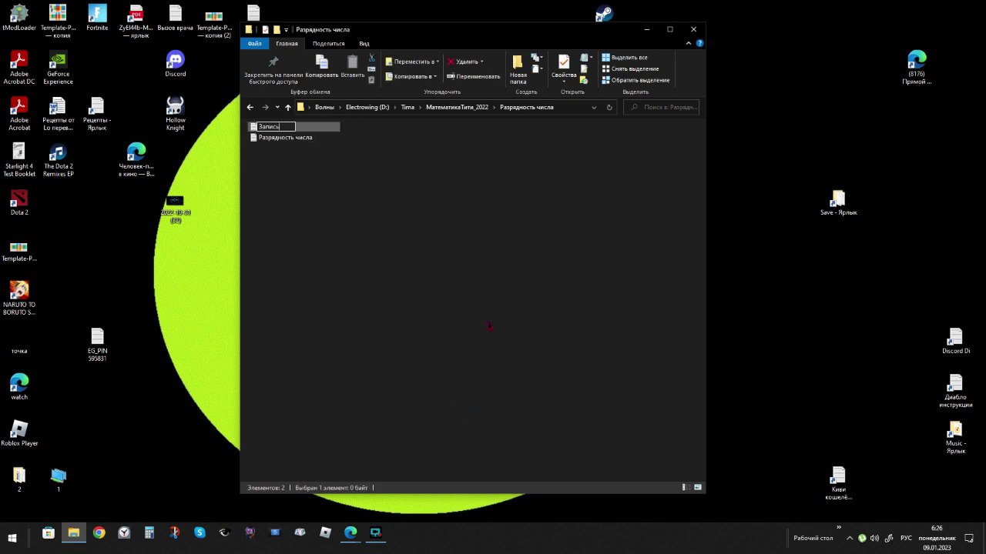
{"action": "type", "text": " видео 2023"}
{"action": "key", "text": "Return"}
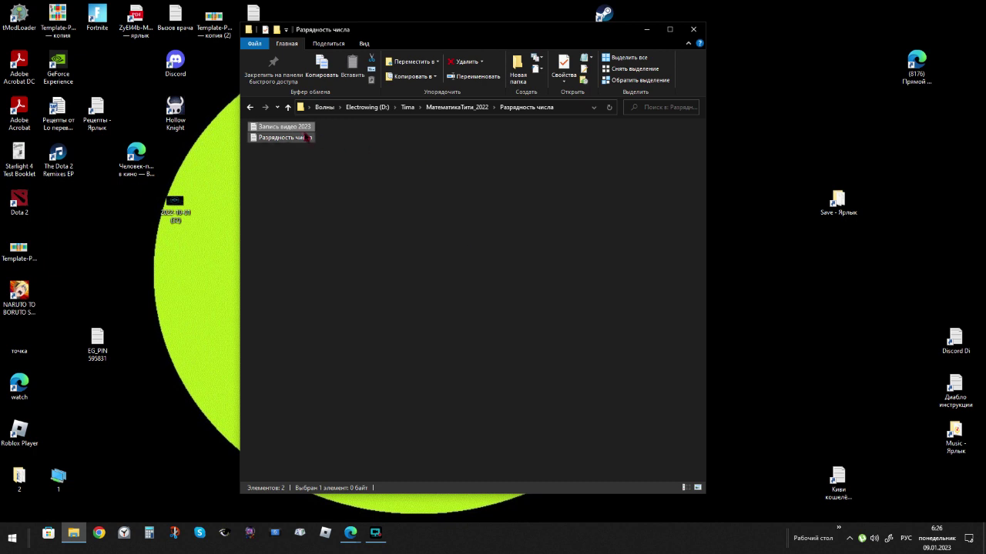
Copy the name of the new text file "Запись видео 2023" and open the file in Notepad
{"action": "left_click", "coordinate": [288, 128]}
{"action": "key", "text": "ctrl+c"}
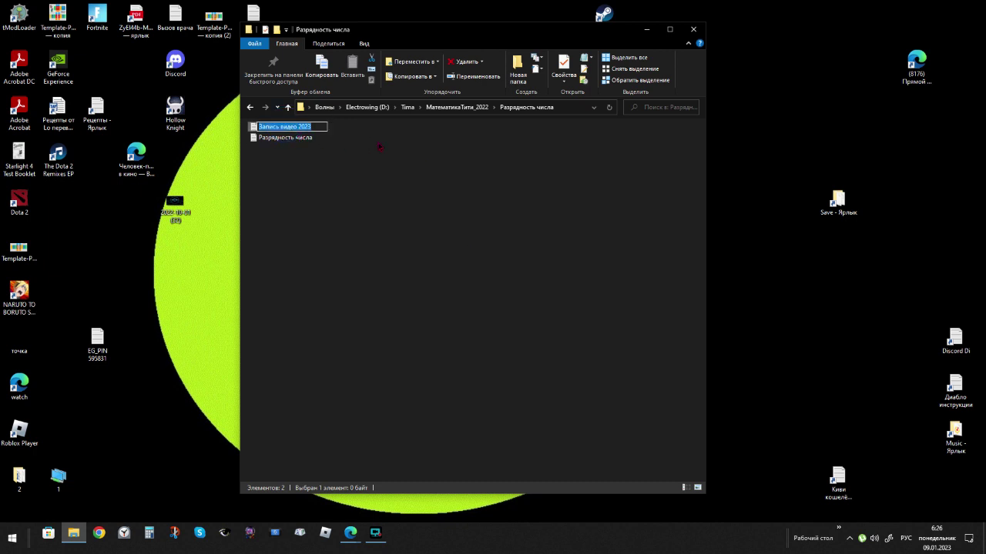
{"action": "key", "text": "Return"}
{"action": "double_click", "coordinate": [259, 128]}
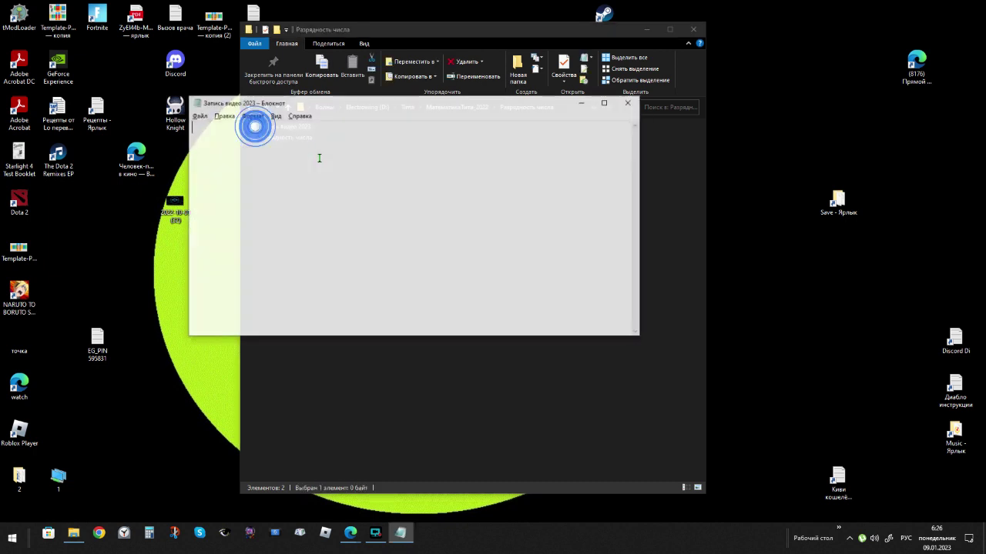
Insert the current time and date on the second line, followed by "Имя файла:" with the copied file name on the line below
{"action": "left_click", "coordinate": [336, 174]}
{"action": "key", "text": "F5"}
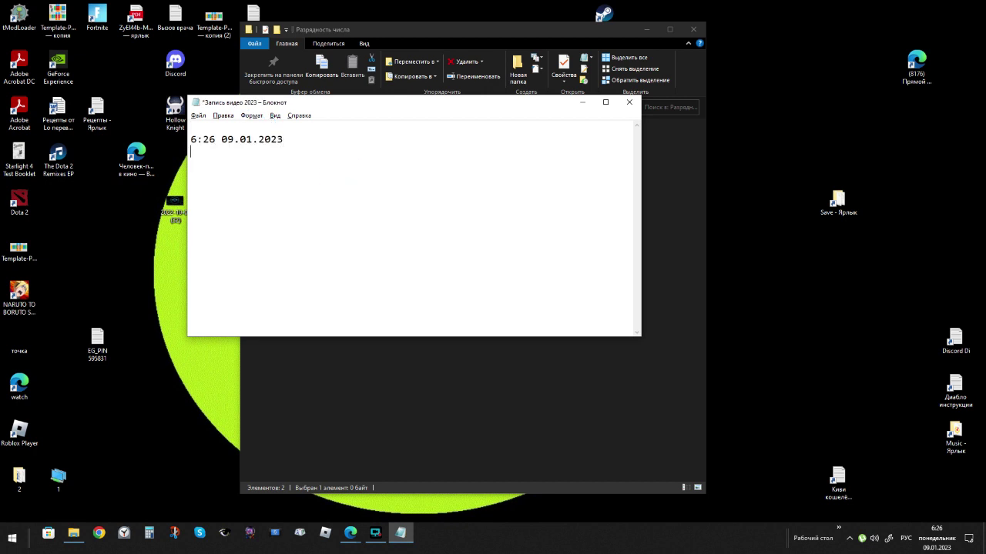
{"action": "key", "text": "ctrl+v"}
{"action": "type", "text": "Имя ф"}
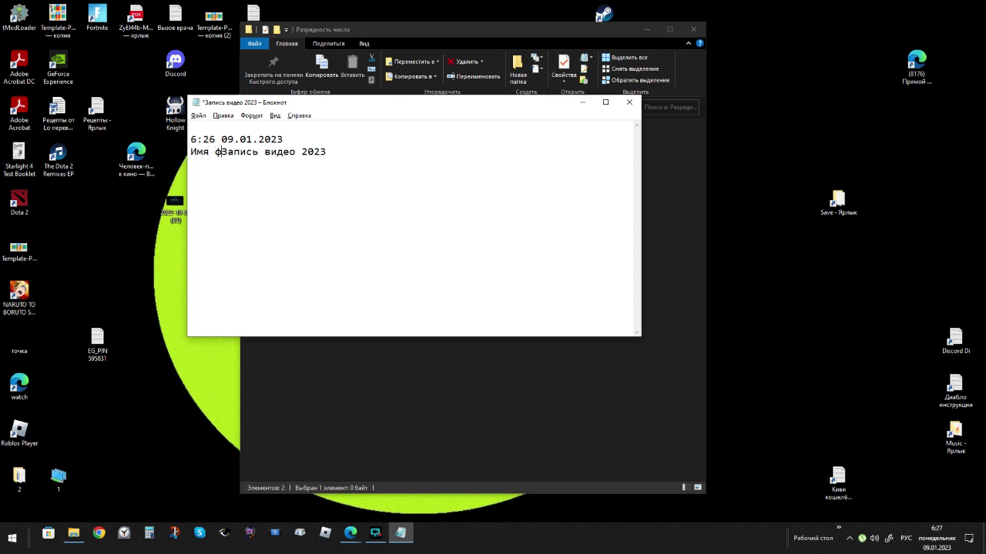
{"action": "type", "text": "айла:"}
{"action": "key", "text": "Return"}
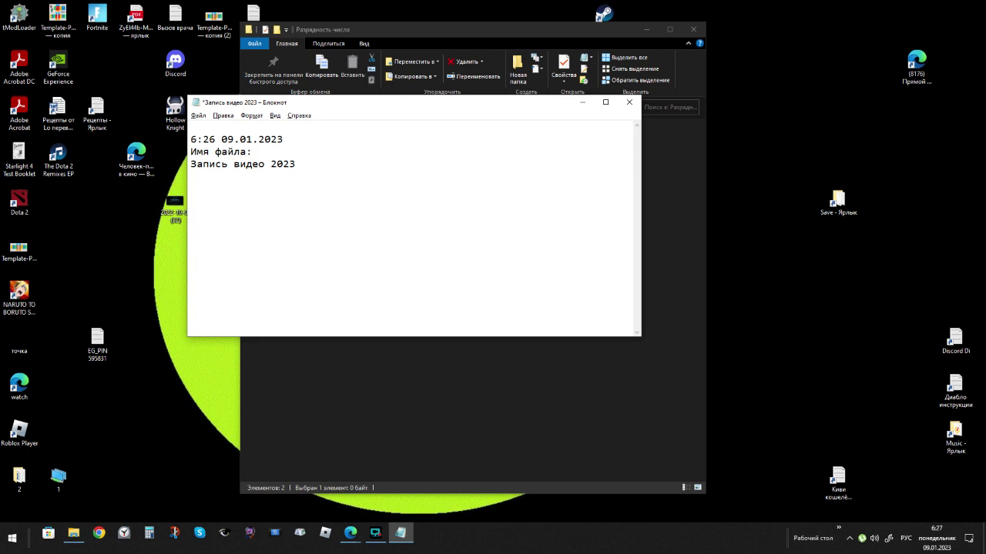
Write "Я сделал открытие!" four blank lines below the file name and enlarge the text display
{"action": "type", "text": "Я сделал открытие!"}
{"action": "left_click", "coordinate": [274, 115]}
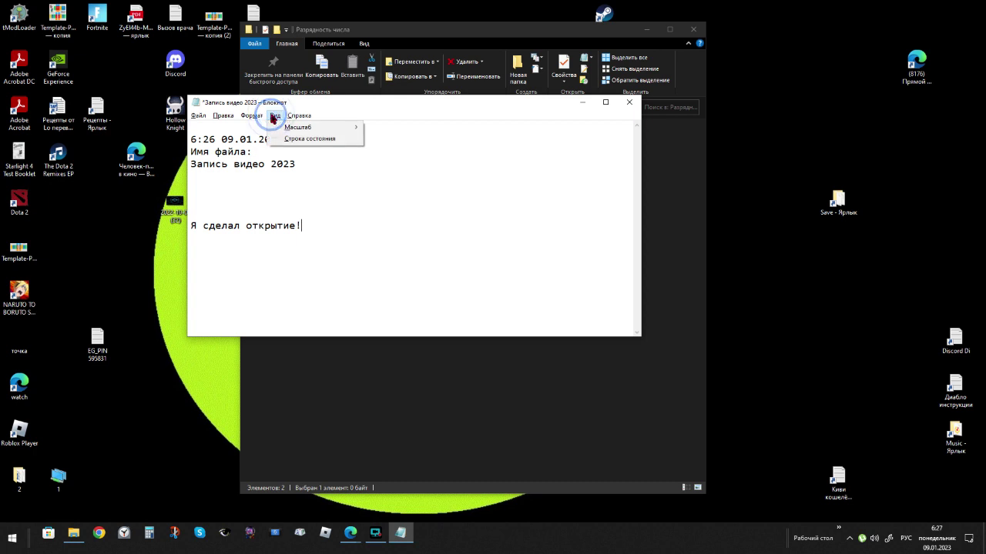
{"action": "mouse_move", "coordinate": [314, 128]}
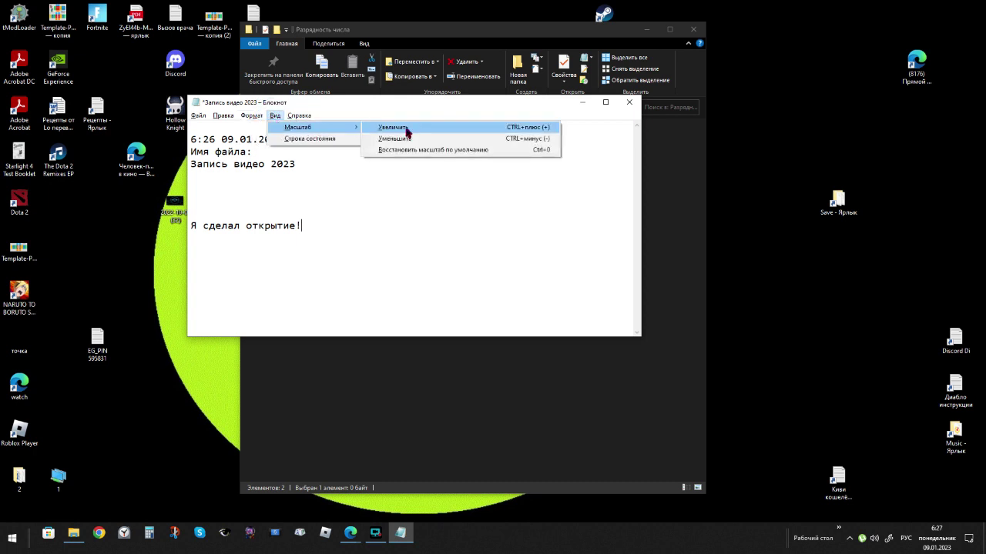
{"action": "left_click", "coordinate": [405, 129]}
{"action": "key", "text": "ctrl+plus"}
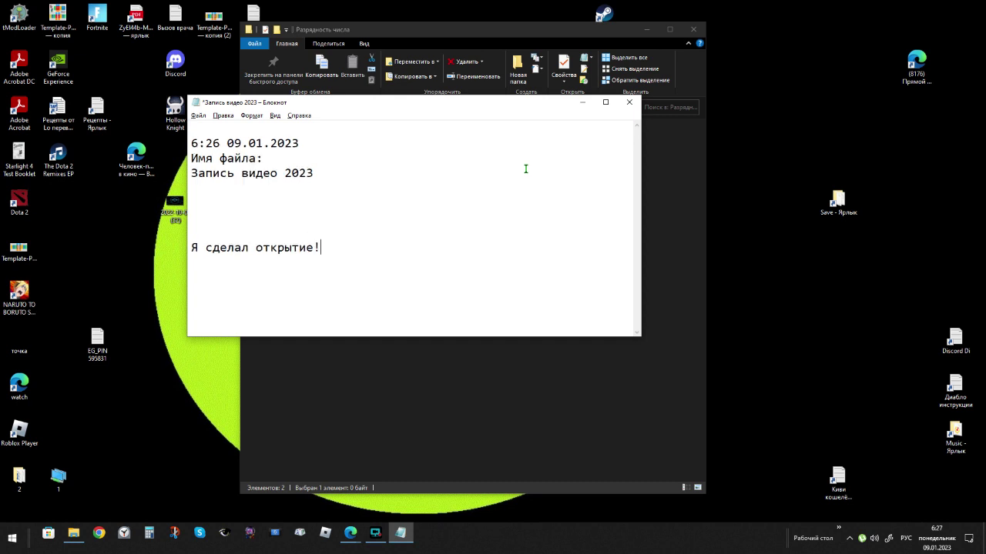
{"action": "key", "text": "ctrl+plus"}
{"action": "key", "text": "ctrl+plus"}
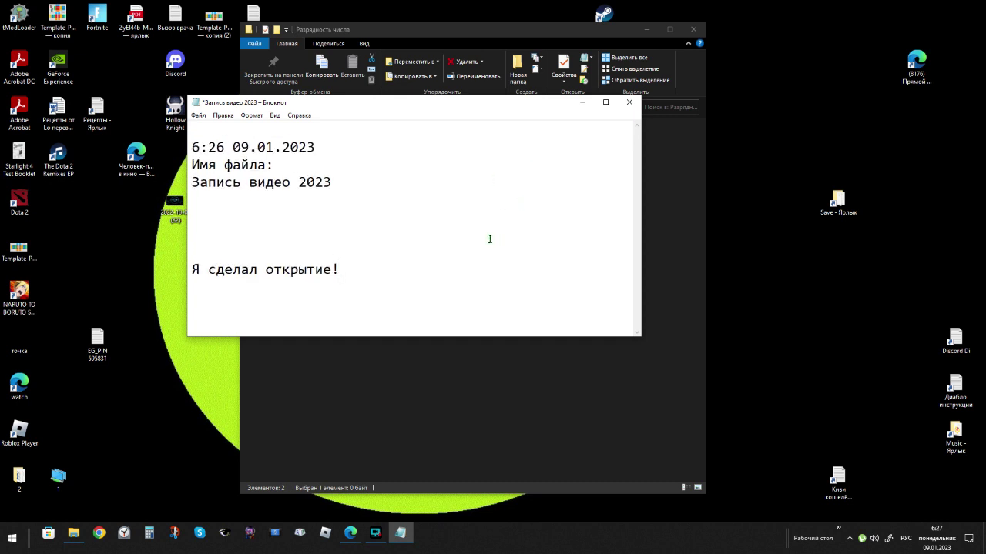
Add eight new lines after "Я сделал открытие!"
{"action": "left_click", "coordinate": [366, 271]}
{"action": "key", "text": "Return"}
{"action": "key", "text": "Return"}
{"action": "key", "text": "Return"}
{"action": "key", "text": "Return"}
{"action": "key", "text": "Return"}
{"action": "key", "text": "Return"}
{"action": "key", "text": "Return"}
{"action": "key", "text": "Return"}
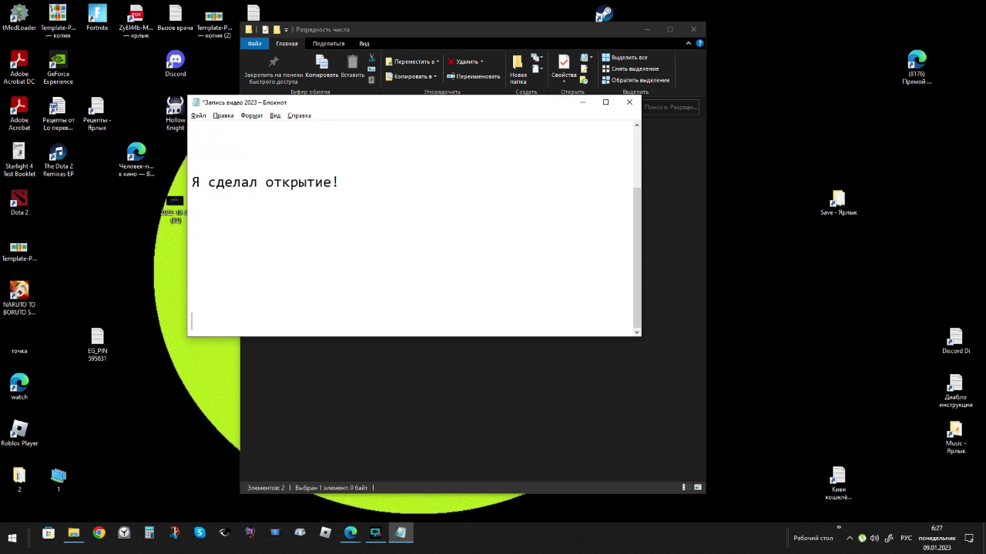
Write "В математике. Я такого раньше не видел. Может быть, я первый!" two lines below "Я сделал открытие!"
{"action": "left_click", "coordinate": [228, 217]}
{"action": "type", "text": "В математике."}
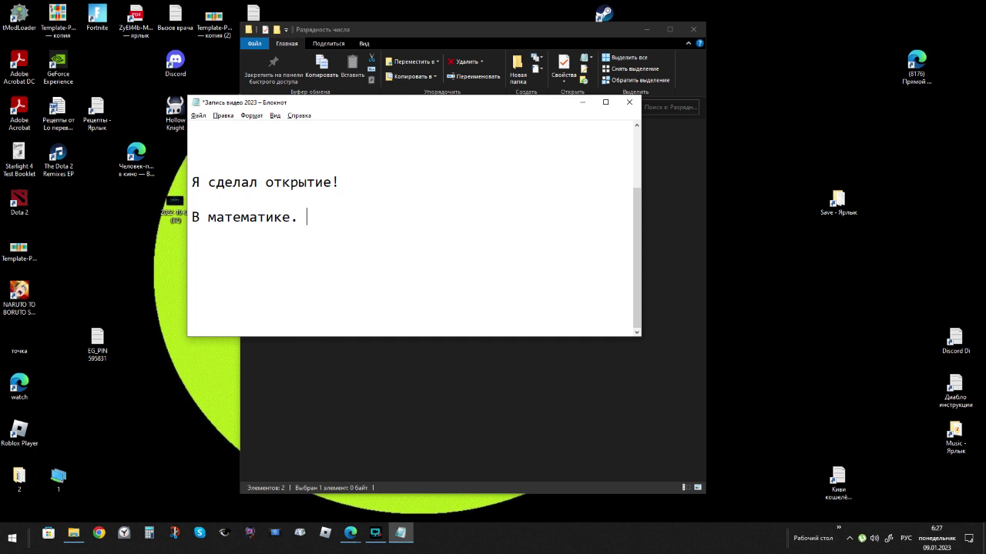
{"action": "type", "text": "Я такого раньше не "}
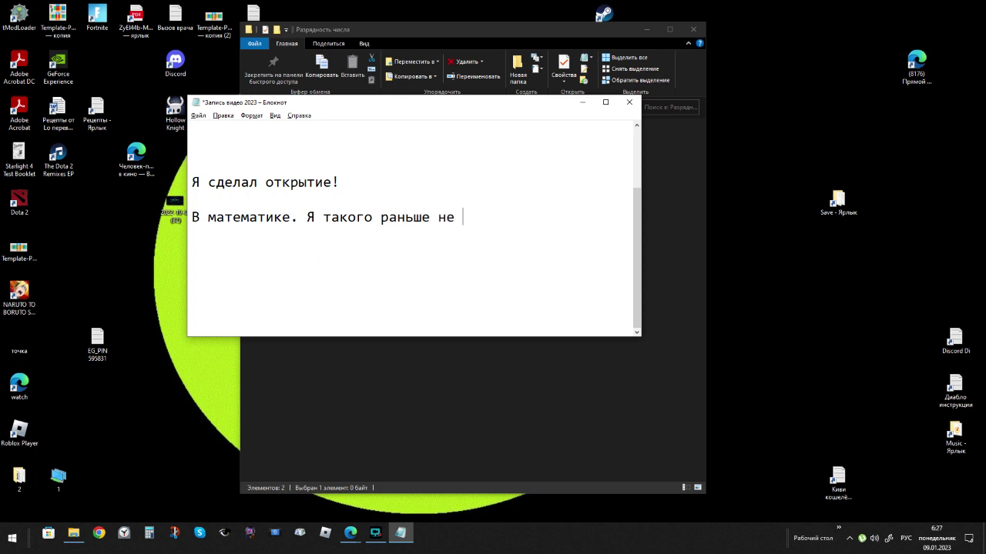
{"action": "type", "text": "видел. Може"}
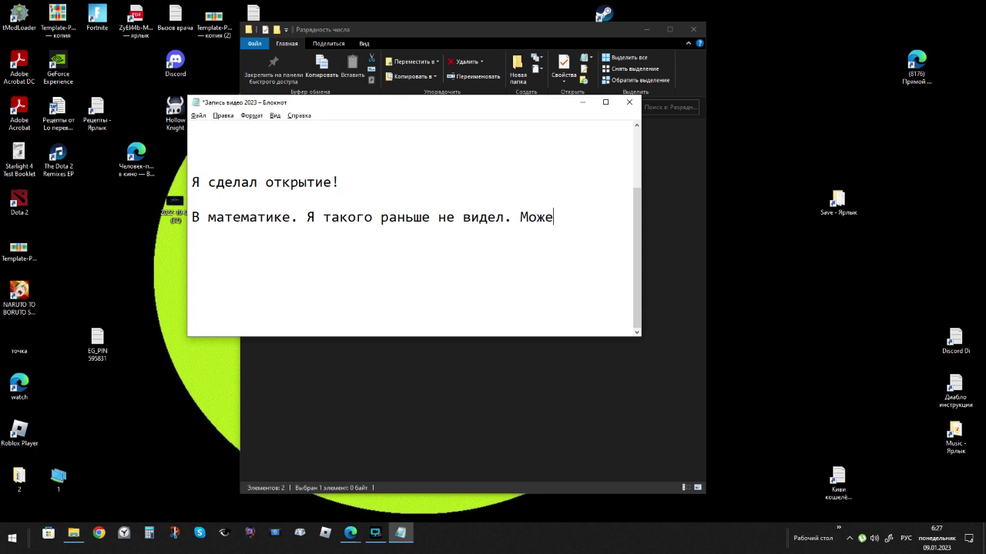
{"action": "type", "text": "т быть я первый"}
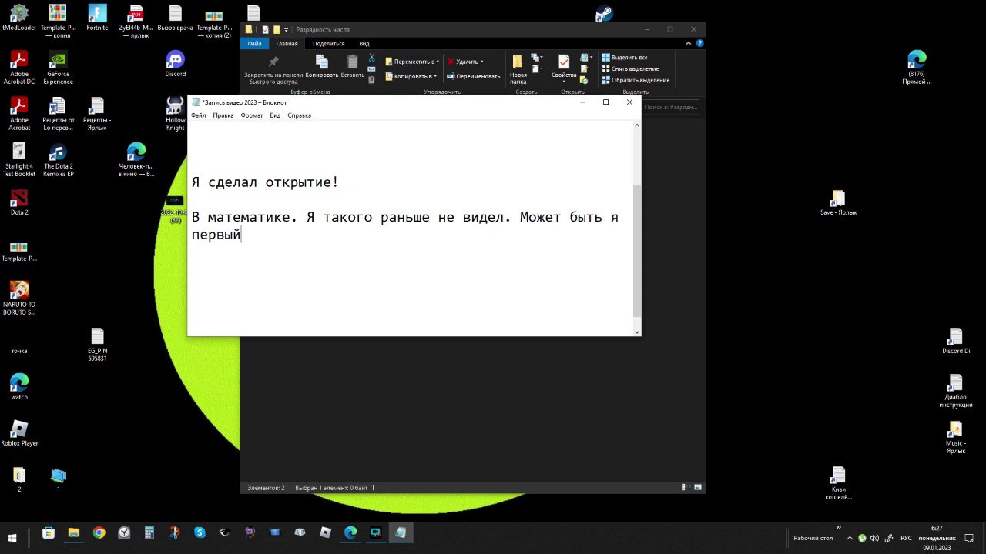
{"action": "type", "text": "!"}
{"action": "left_click", "coordinate": [603, 221]}
{"action": "type", "text": ","}
Try inserting a dash between "я" and "первый!" in the last sentence
{"action": "left_click", "coordinate": [627, 218]}
{"action": "type", "text": "-"}
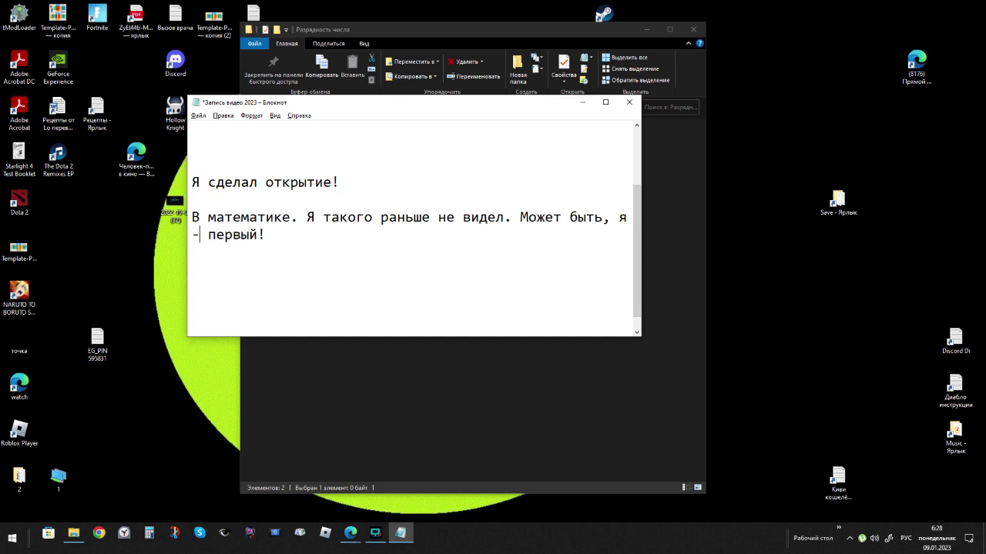
{"action": "key", "text": "BackSpace"}
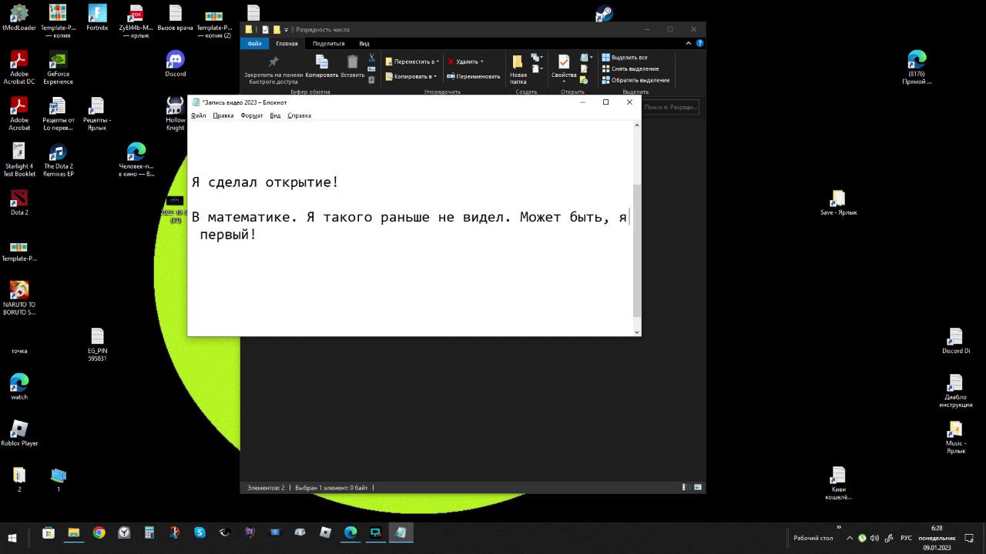
{"action": "type", "text": "у"}
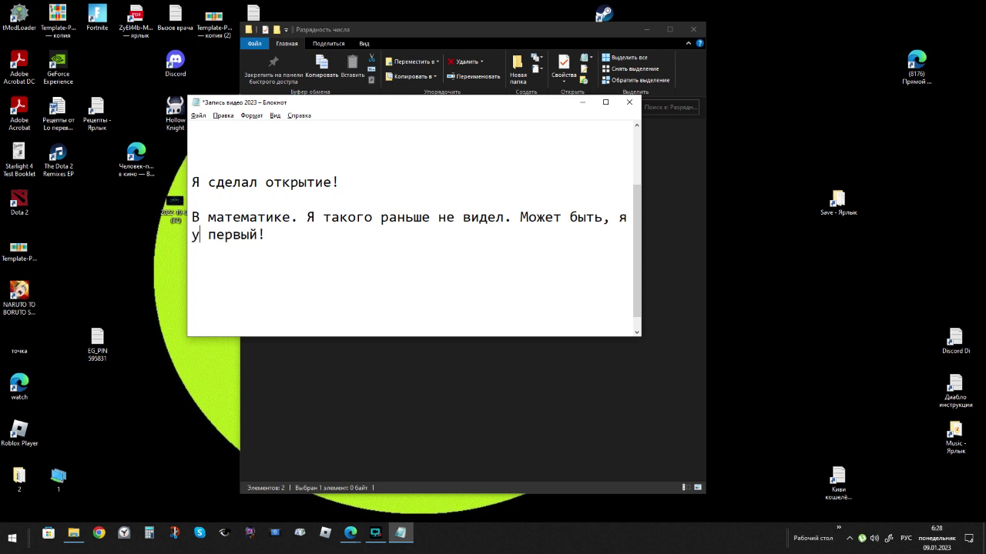
{"action": "key", "text": "BackSpace"}
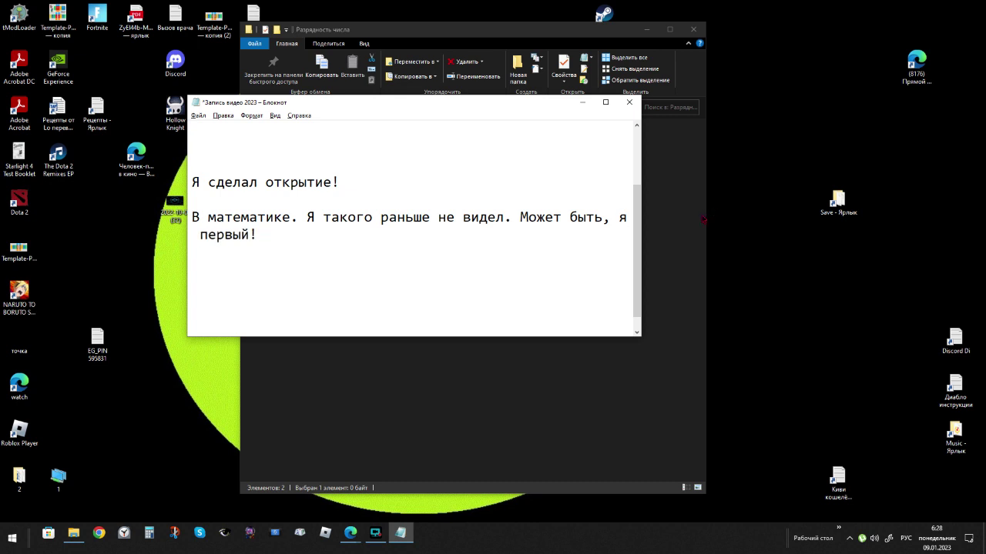
Insert an em dash between "я" and "первый!" and move "я" down onto the same line as the dash
{"action": "type", "text": "—"}
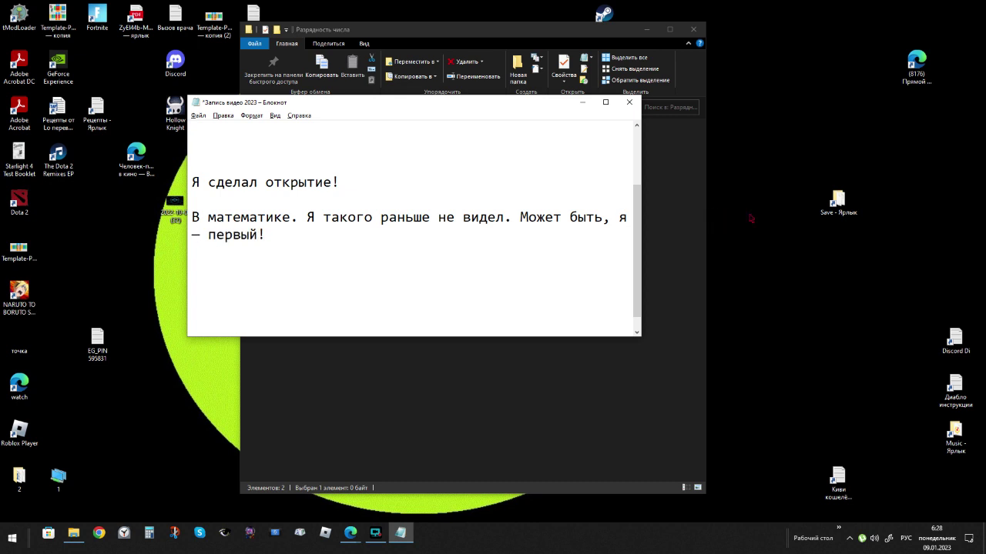
{"action": "left_click", "coordinate": [613, 220]}
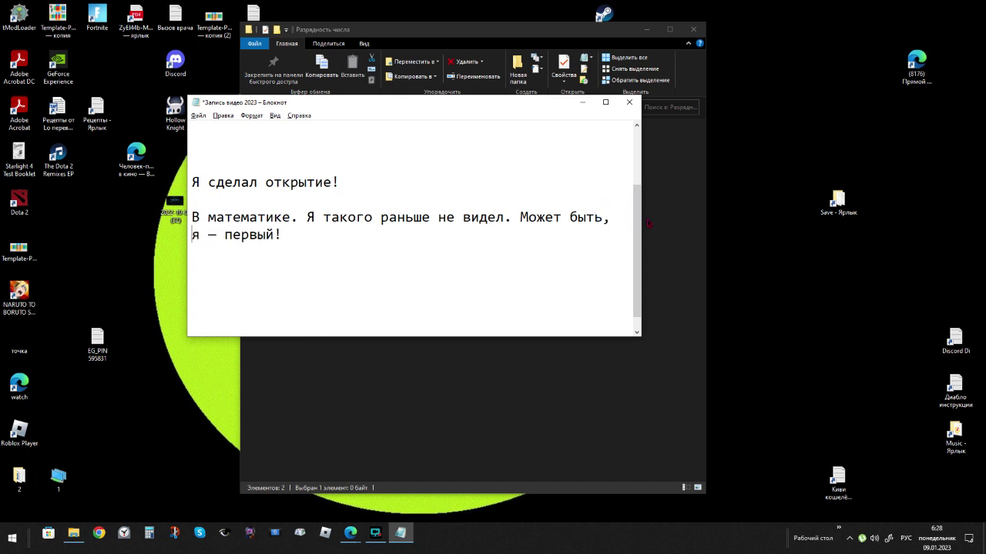
Write "Может и нет. Может, это не открытие, а просто так, непонятно, что!" on a new line below "я — первый!"
{"action": "left_click", "coordinate": [353, 241]}
{"action": "key", "text": "Return"}
{"action": "type", "text": "Может быть"}
{"action": "type", "text": ","}
{"action": "key", "text": "BackSpace"}
{"action": "type", "text": "и нет. Может "}
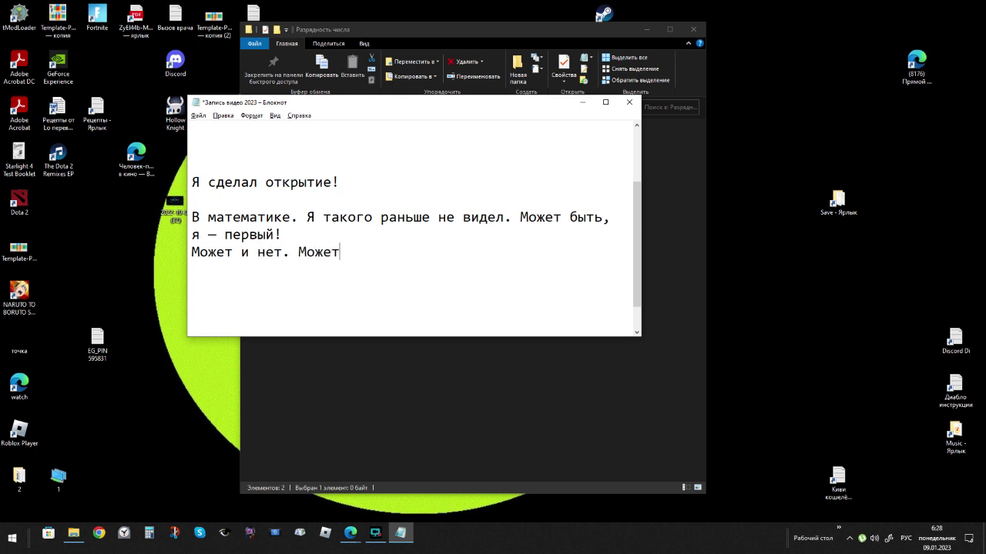
{"action": "type", "text": ", это не открытие, а п"}
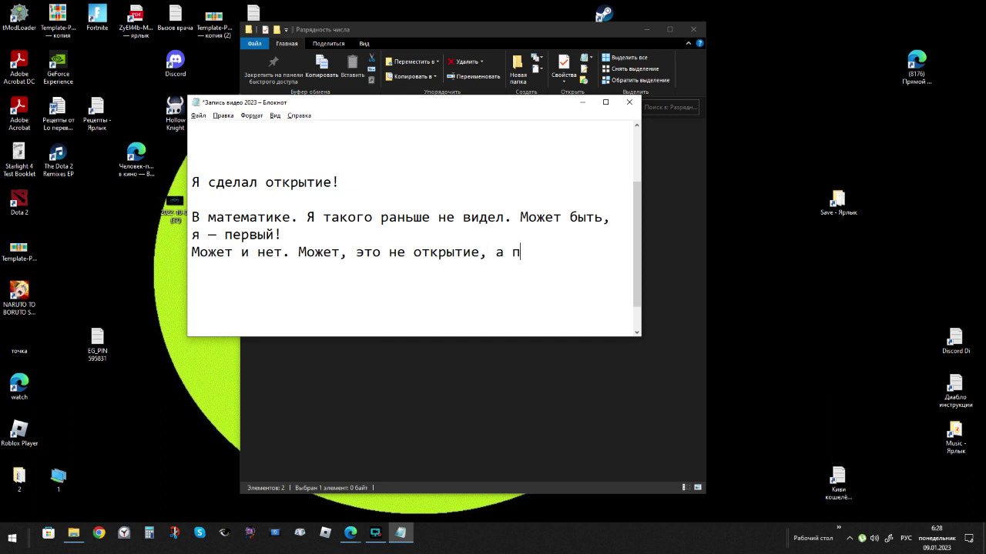
{"action": "type", "text": "росто так, непонятно"}
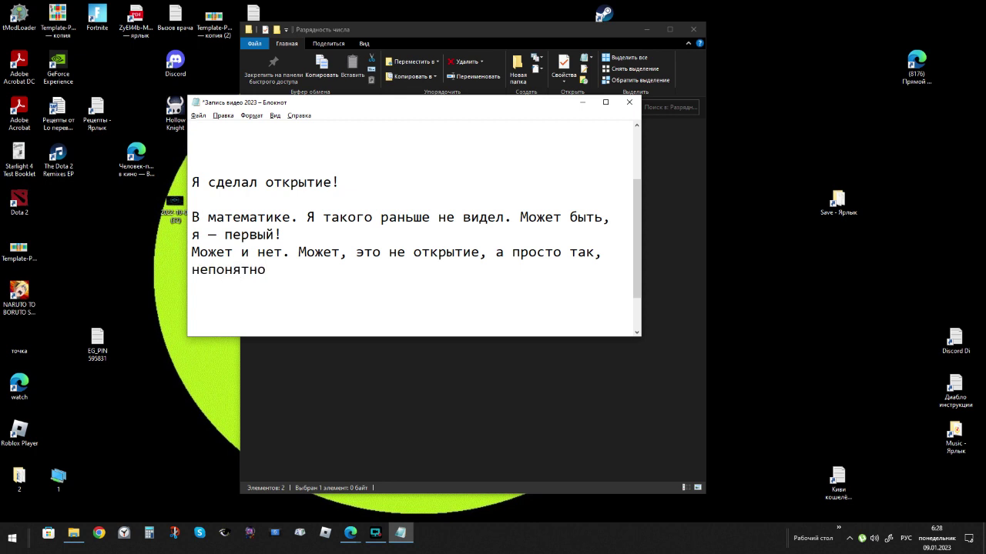
{"action": "type", "text": ", что!"}
Write "Я беру семёрку и умножаю её на сто особым хитрым способом. Так ещё никто не делал!" four lines below the previous text
{"action": "key", "text": "Return"}
{"action": "key", "text": "Return"}
{"action": "key", "text": "Return"}
{"action": "key", "text": "Return"}
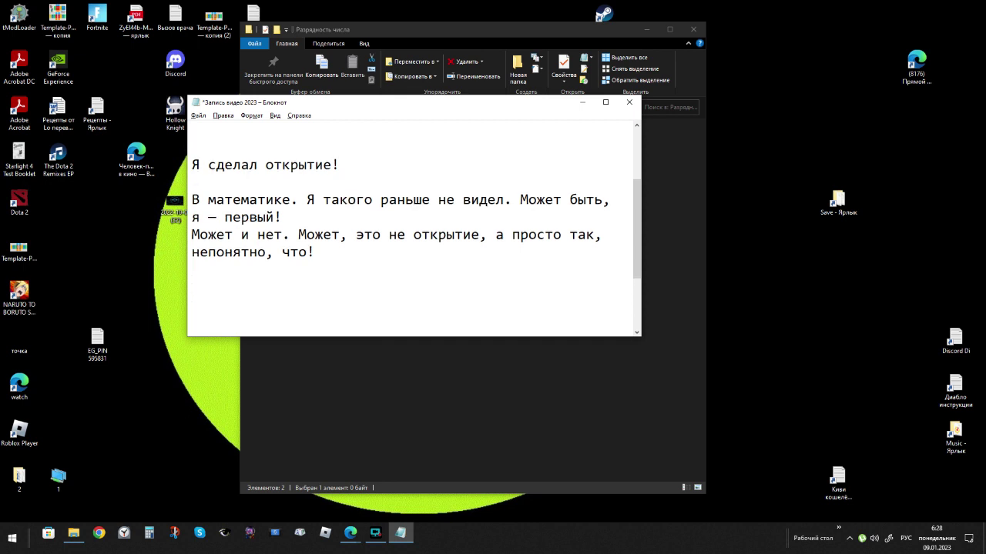
{"action": "type", "text": "Я"}
{"action": "type", "text": "беру семёрку"}
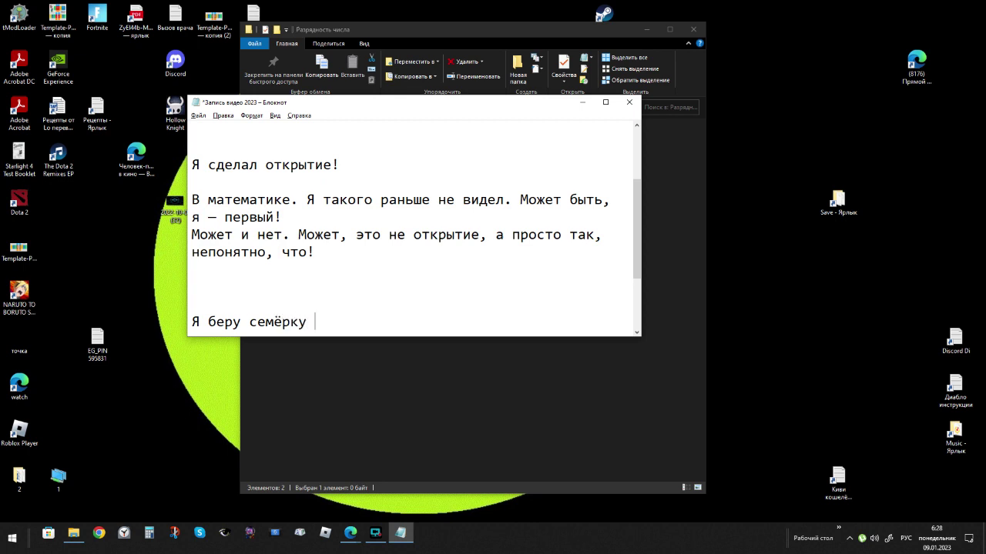
{"action": "type", "text": " и умножаю её на "}
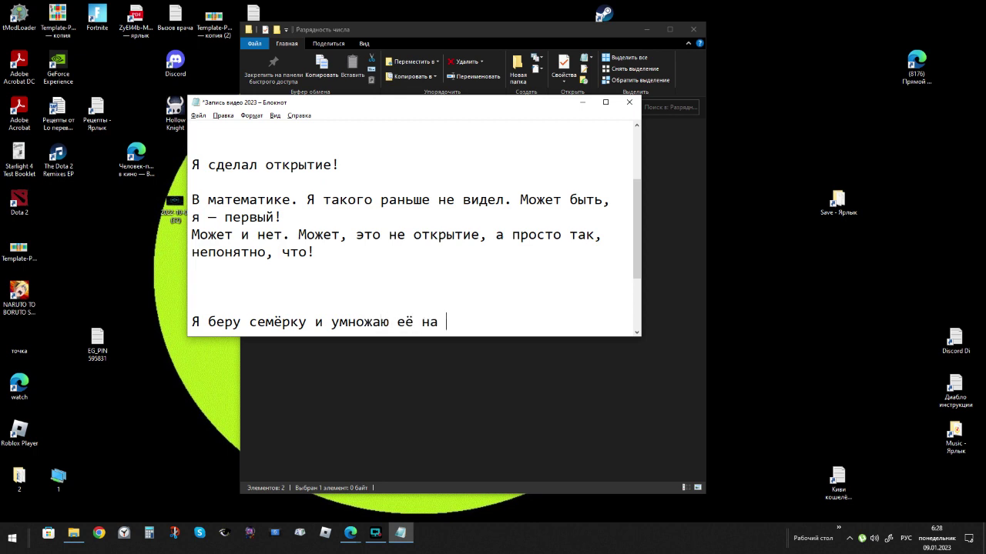
{"action": "type", "text": "сто особым хитр"}
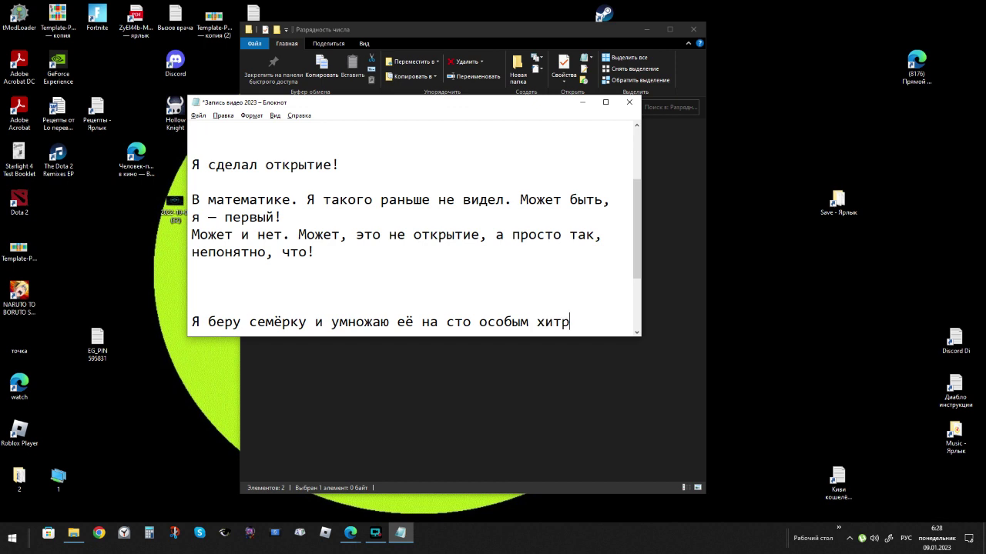
{"action": "type", "text": "ым способо"}
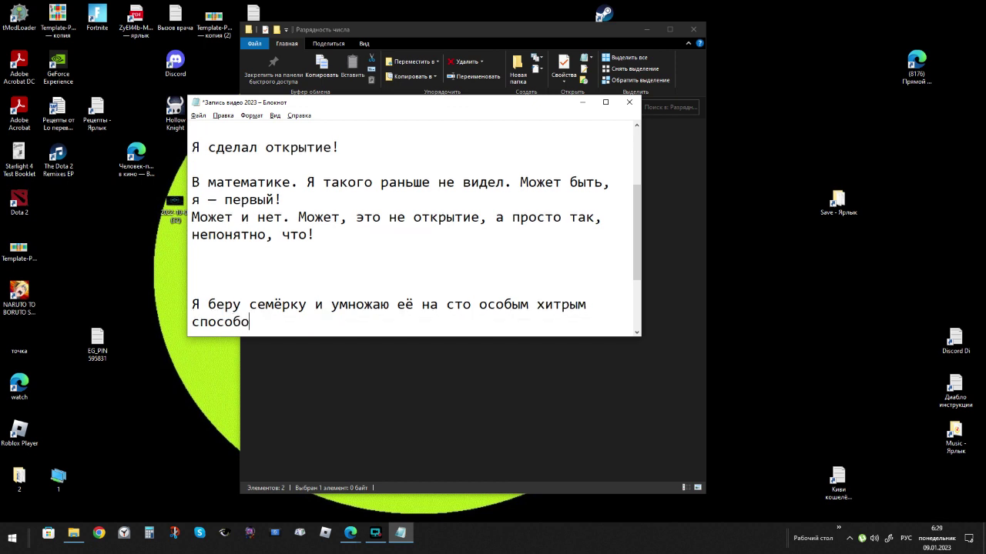
{"action": "type", "text": "м. Та к ещё никто не дела"}
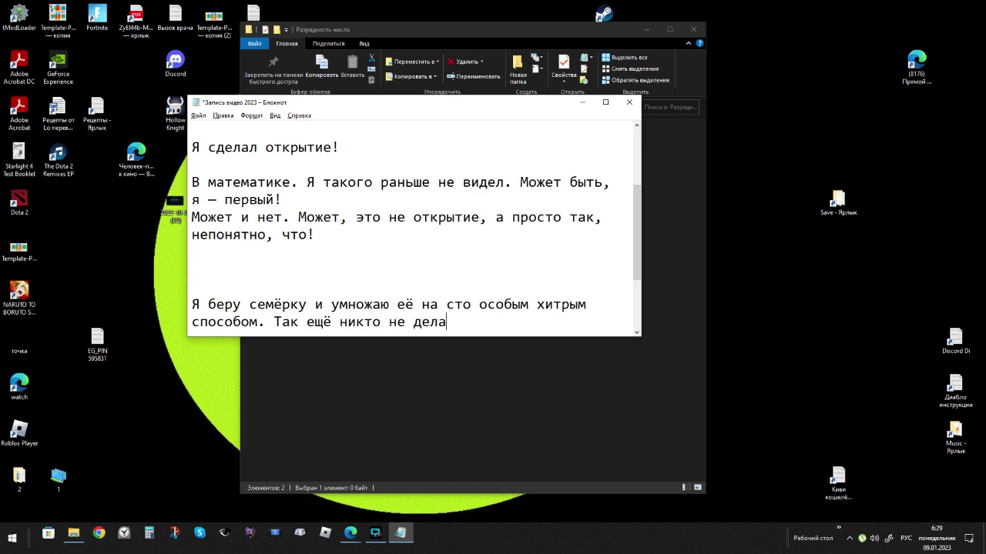
{"action": "type", "text": "л!"}
Add five new lines after "Так ещё никто не делал!" and save the text file
{"action": "key", "text": "Return"}
{"action": "key", "text": "Return"}
{"action": "key", "text": "Return"}
{"action": "key", "text": "Return"}
{"action": "key", "text": "Return"}
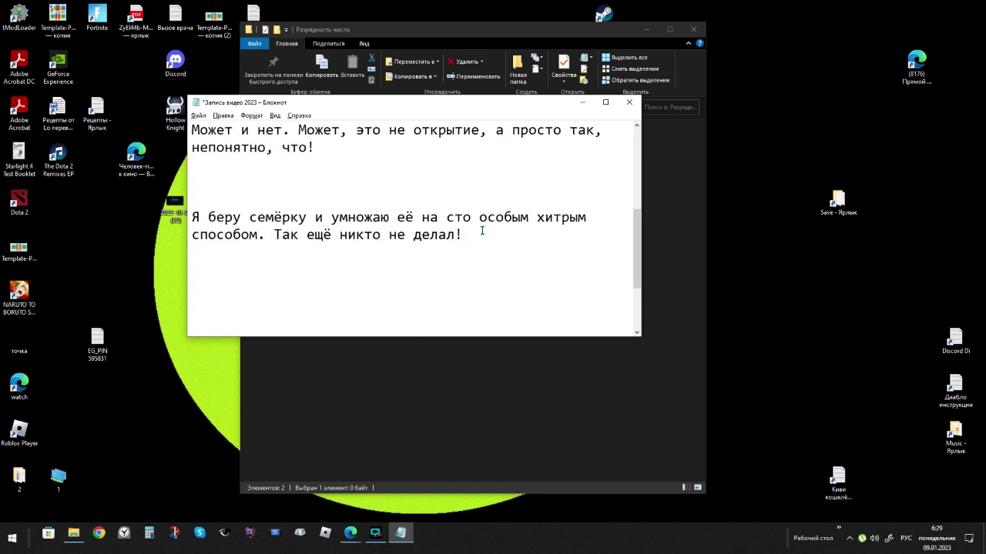
{"action": "left_click", "coordinate": [200, 116]}
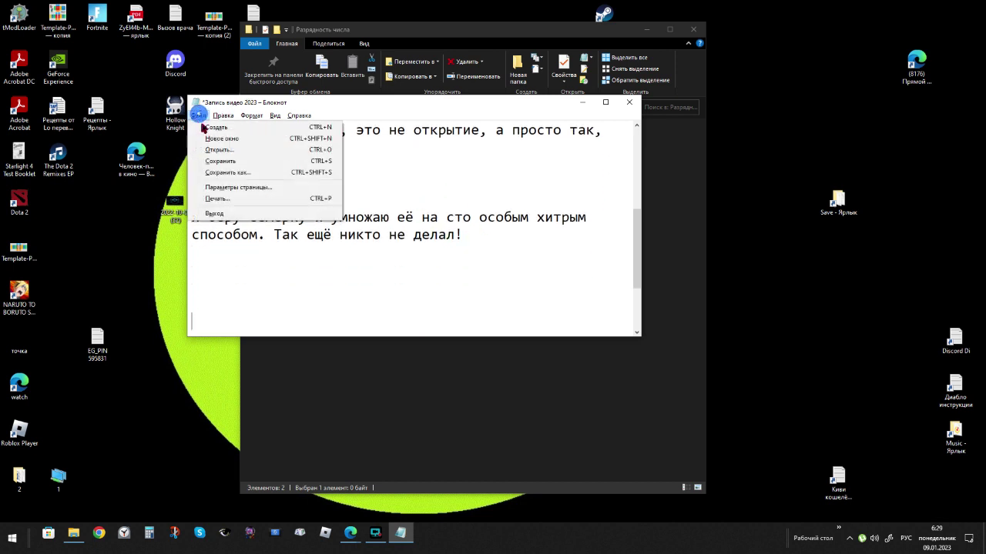
{"action": "left_click", "coordinate": [216, 161]}
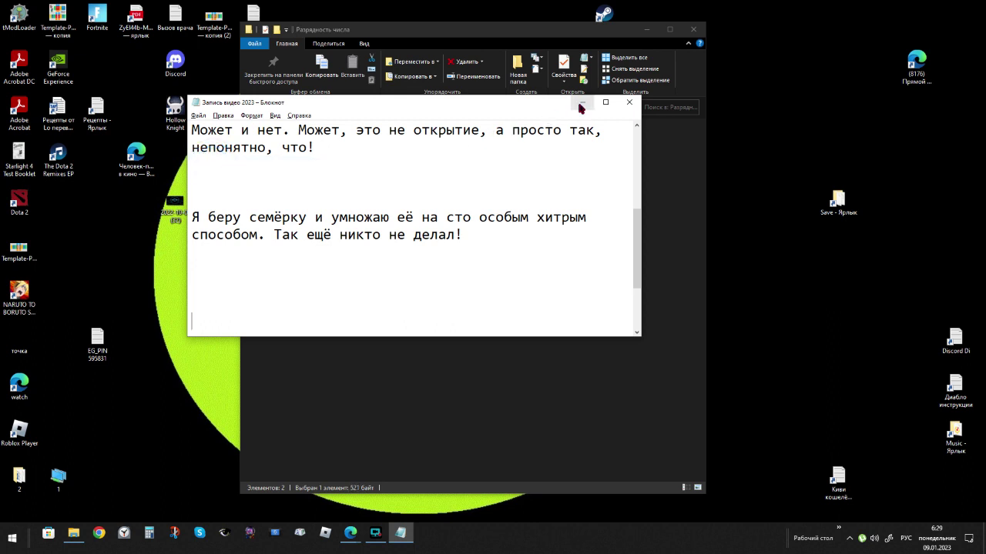
Minimise the notes, create a Microsoft Excel worksheet named "Семёрка 2023" in the Разрядность числа folder and open it
{"action": "left_click", "coordinate": [582, 103]}
{"action": "right_click", "coordinate": [265, 200]}
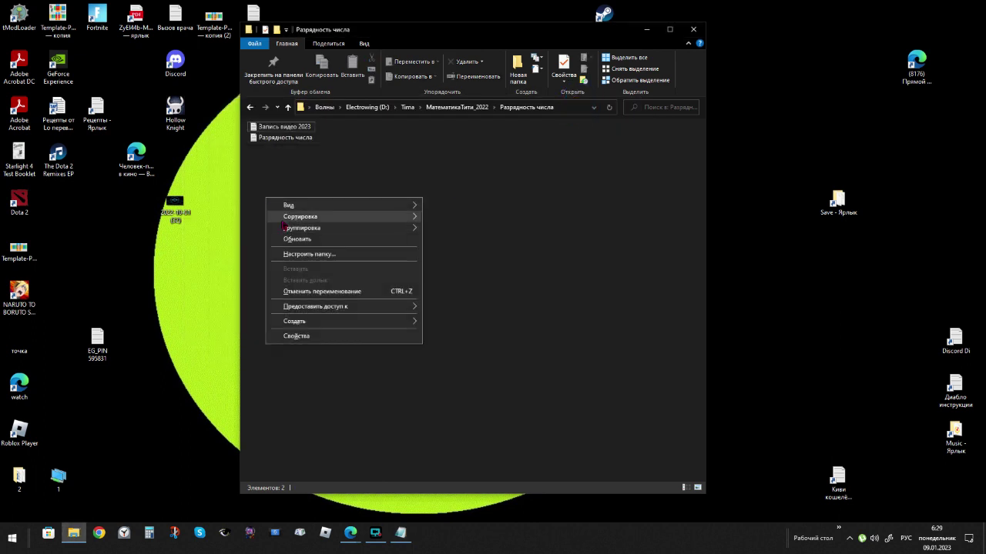
{"action": "left_click", "coordinate": [286, 171]}
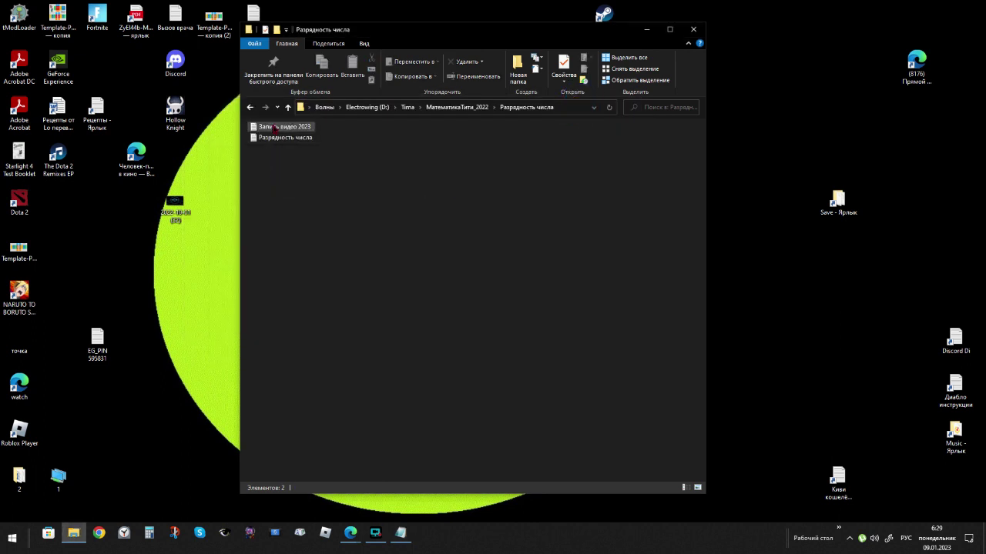
{"action": "right_click", "coordinate": [278, 198]}
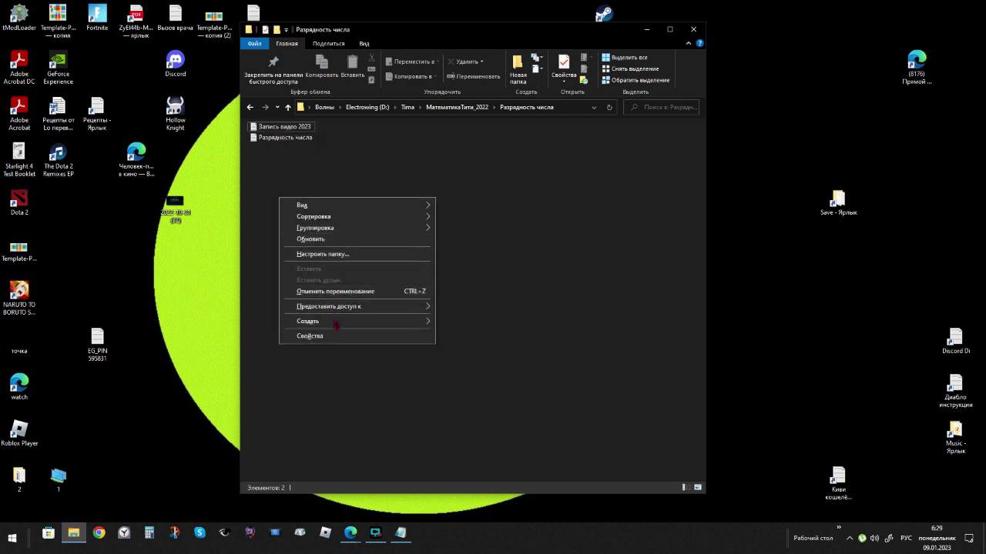
{"action": "mouse_move", "coordinate": [335, 323]}
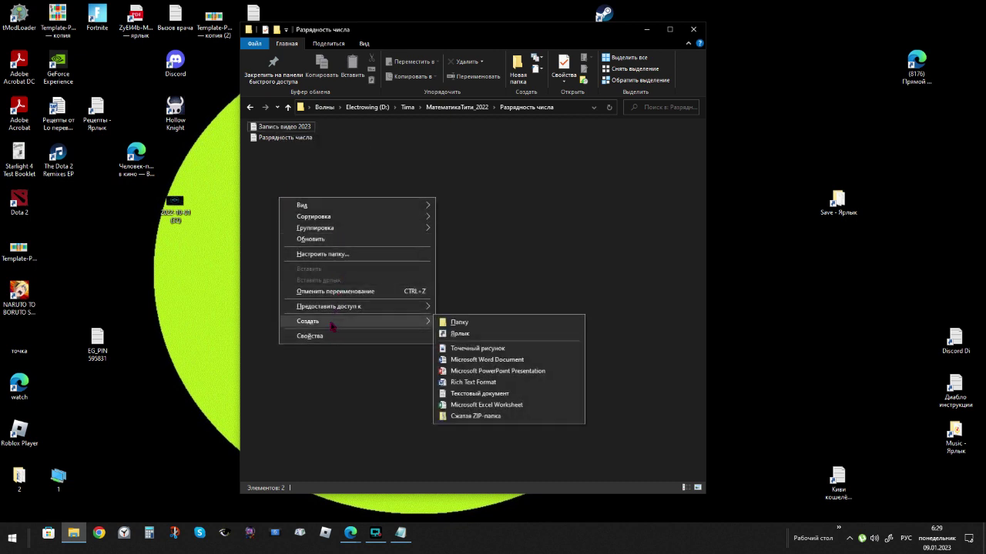
{"action": "left_click", "coordinate": [473, 407]}
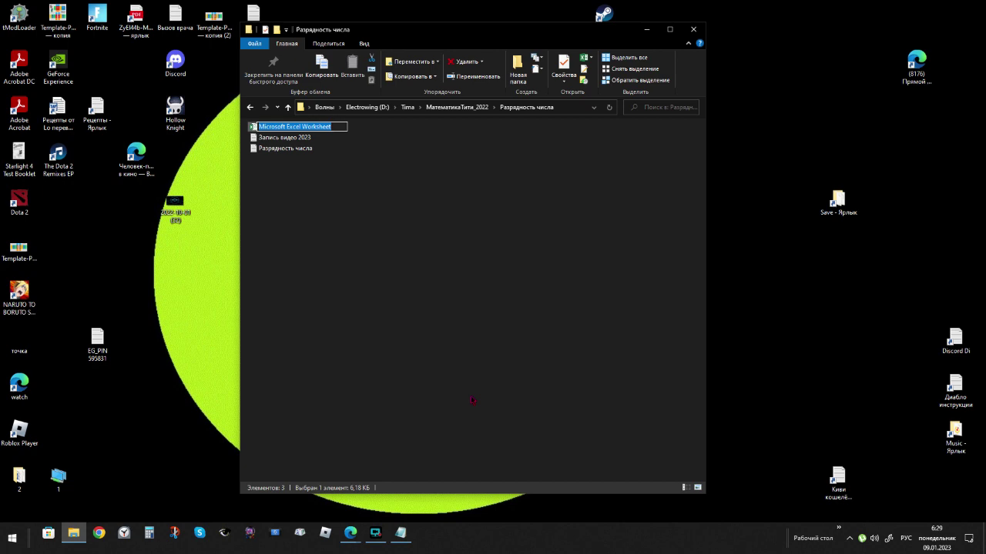
{"action": "type", "text": "Семёрк"}
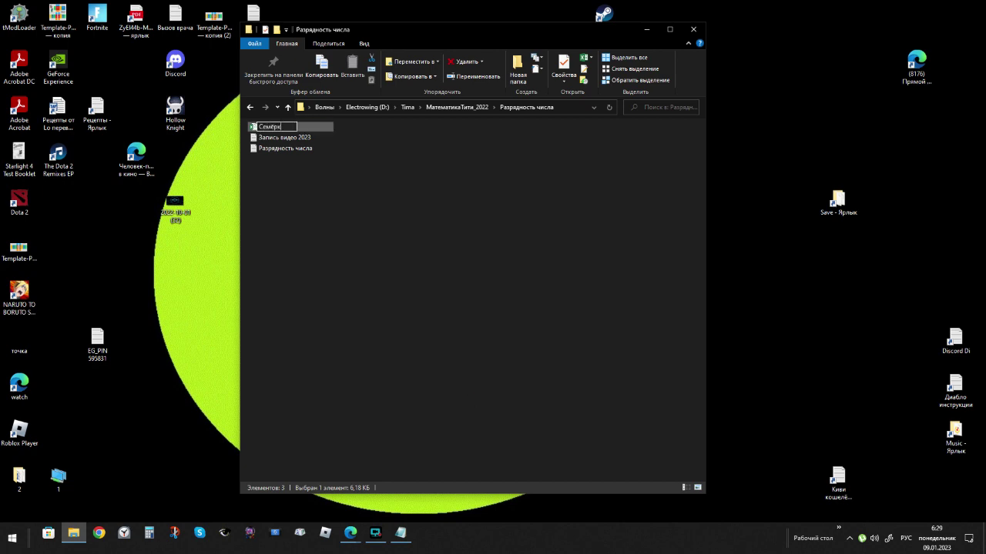
{"action": "type", "text": "а"}
{"action": "type", "text": " 2026"}
{"action": "key", "text": "Return"}
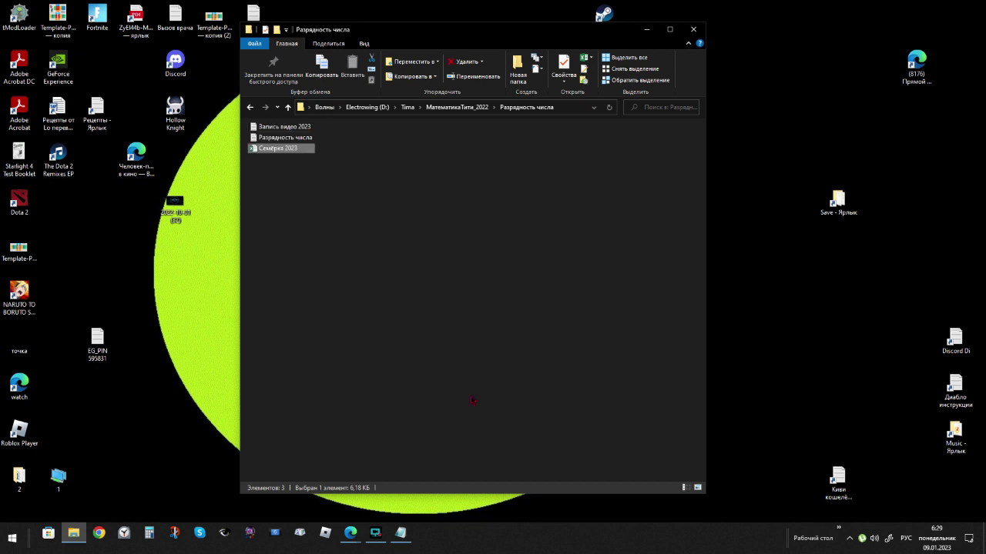
{"action": "double_click", "coordinate": [255, 150]}
Return to the notes and write "Последние пару дней у меня не было компьютера и я всё" on the last line
{"action": "left_click", "coordinate": [400, 533]}
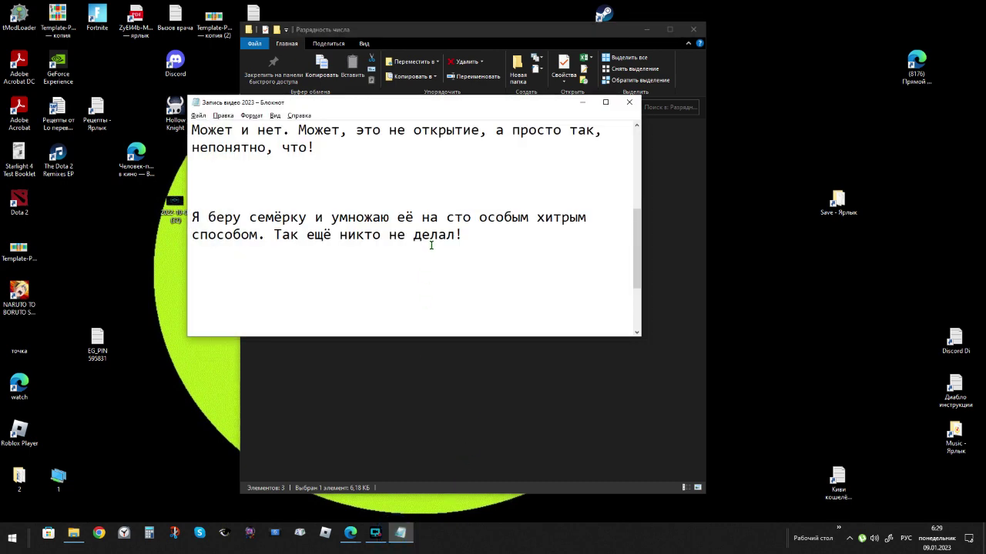
{"action": "type", "text": "После"}
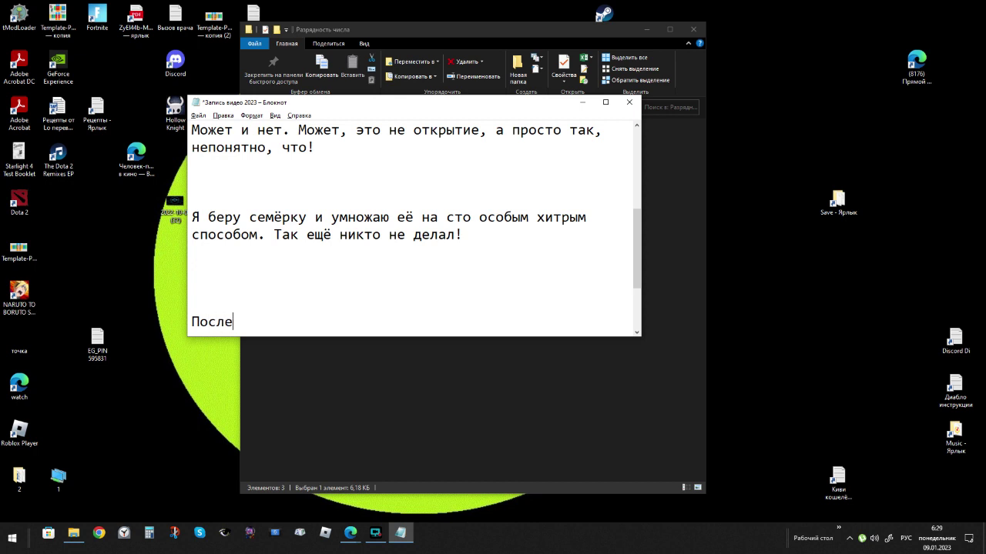
{"action": "type", "text": "дние пару дней"}
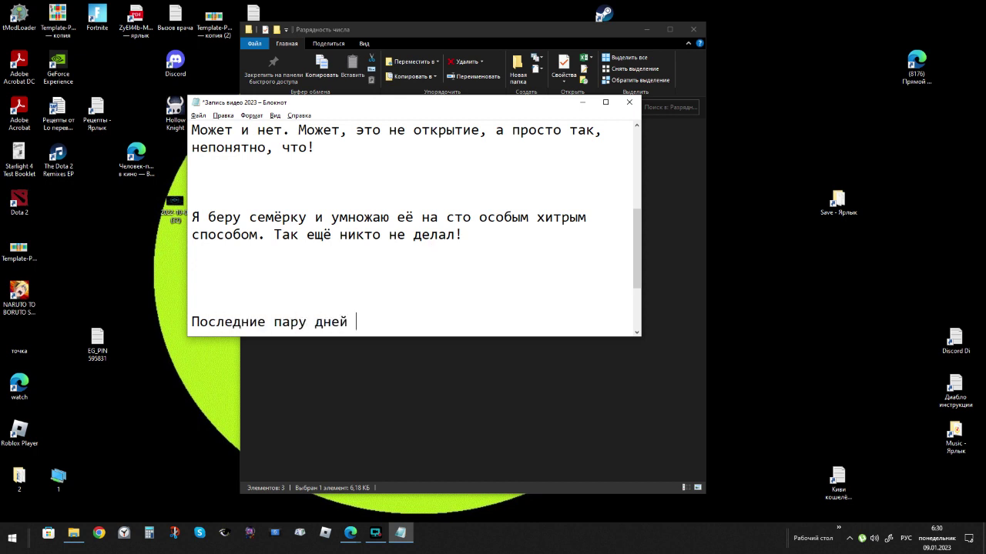
{"action": "type", "text": " у меня не было компью"}
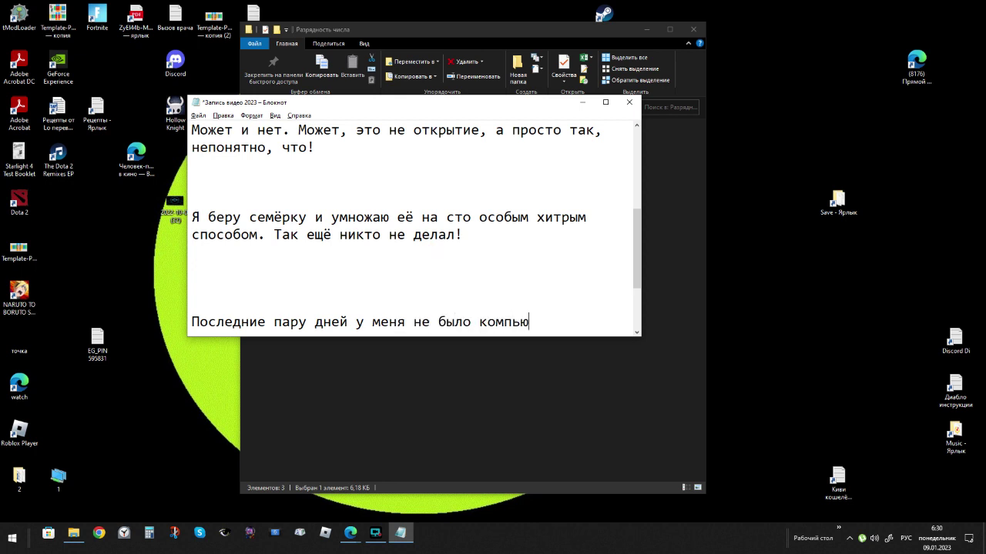
{"action": "type", "text": "тера и я вс"}
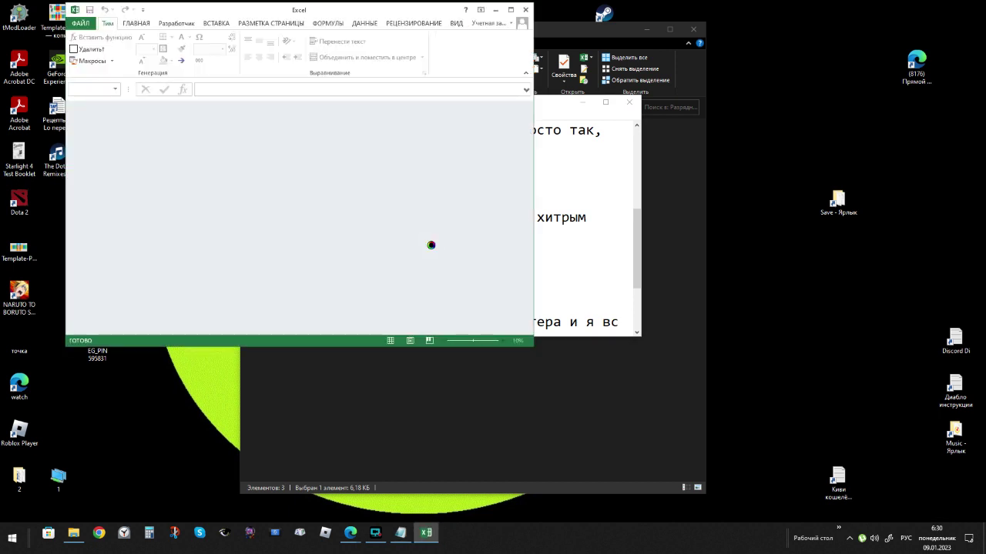
{"action": "type", "text": "лич"}
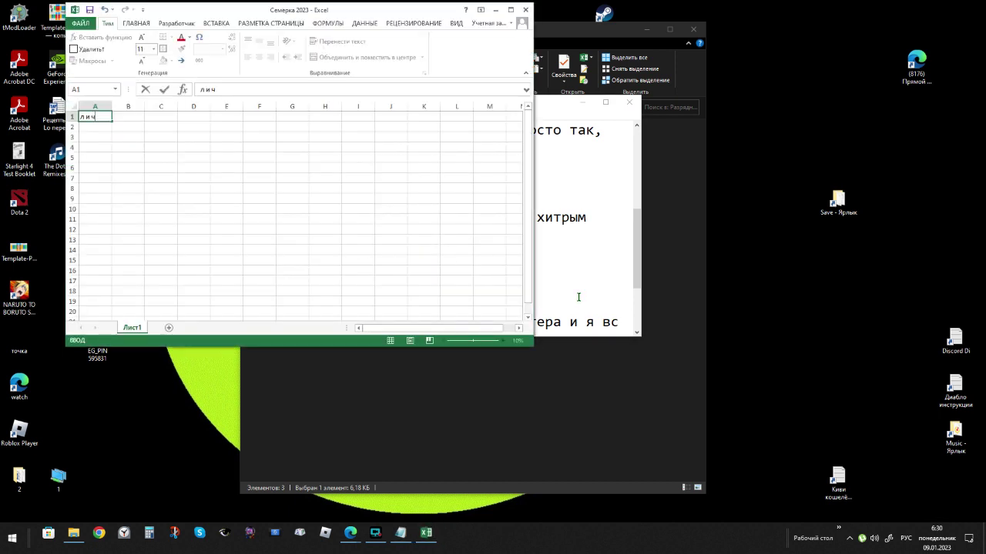
{"action": "left_click", "coordinate": [578, 297]}
{"action": "scroll", "coordinate": [583, 266], "scroll_direction": "down", "scroll_amount": 2}
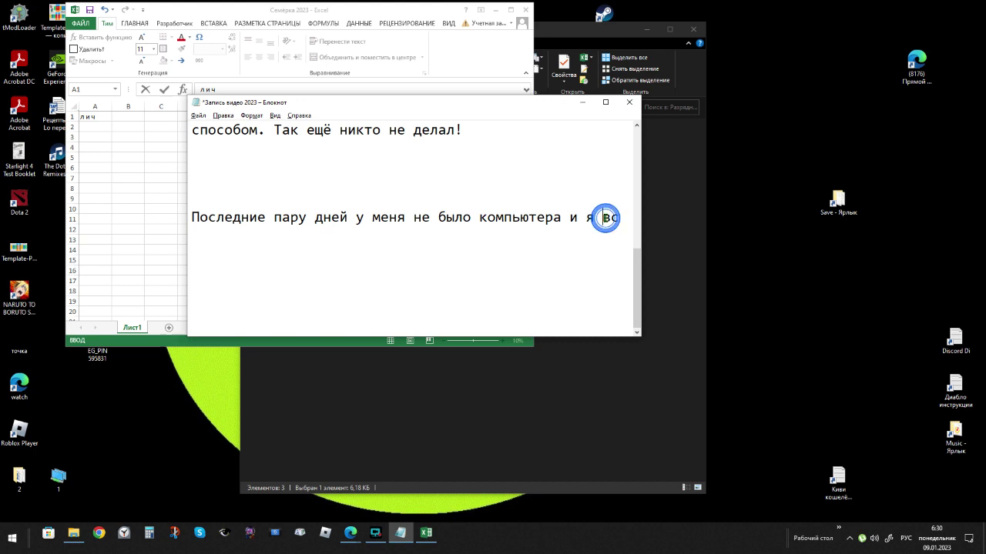
{"action": "scroll", "coordinate": [605, 218], "scroll_direction": "up", "scroll_amount": 1}
{"action": "type", "text": "ё"}
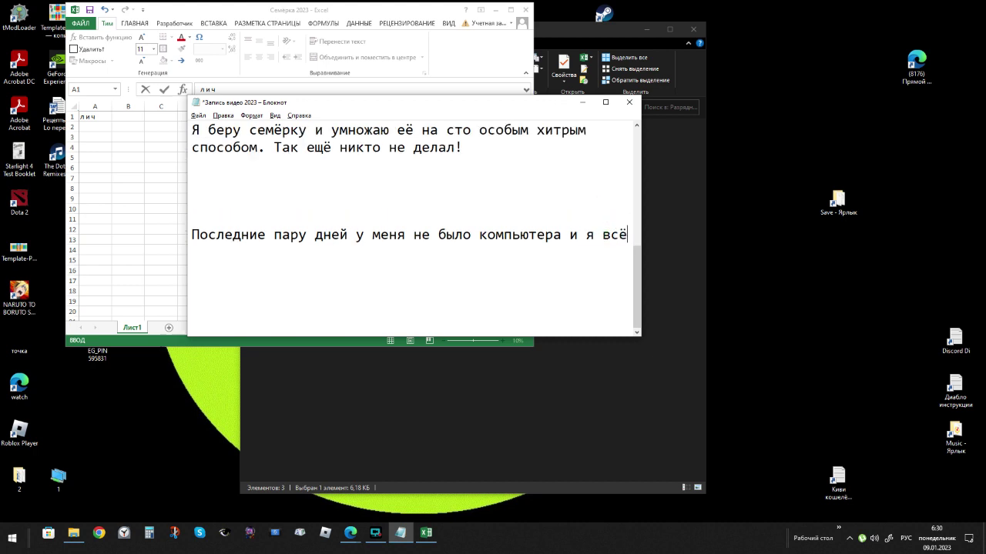
Finish the sentence with "писал и чертил руками, ручкой на бумаге." and add four new lines after it
{"action": "type", "text": " м"}
{"action": "key", "text": "BackSpace"}
{"action": "key", "text": "BackSpace"}
{"action": "type", "text": "писал и черт"}
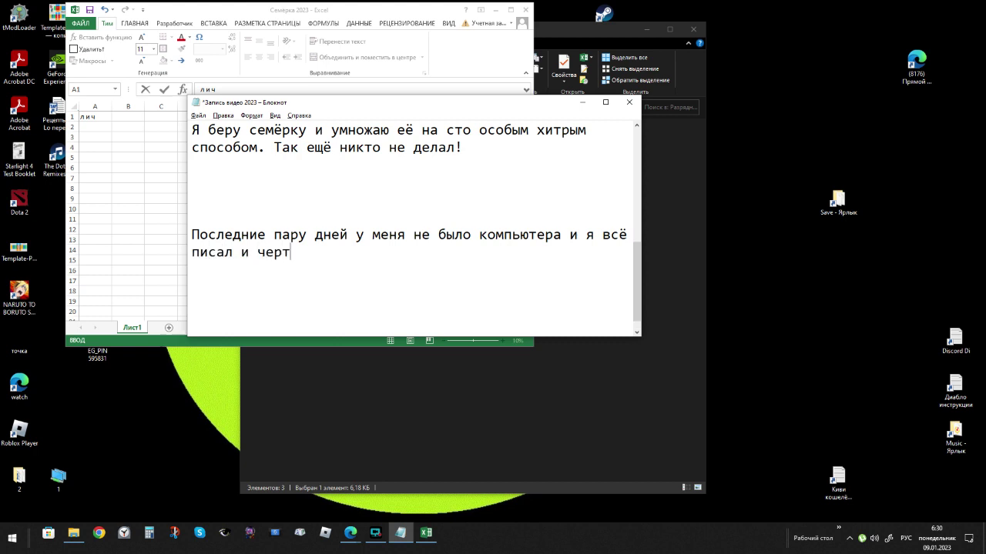
{"action": "type", "text": "ил "}
{"action": "type", "text": "рука"}
{"action": "key", "text": "BackSpace"}
{"action": "type", "text": "уками, руч"}
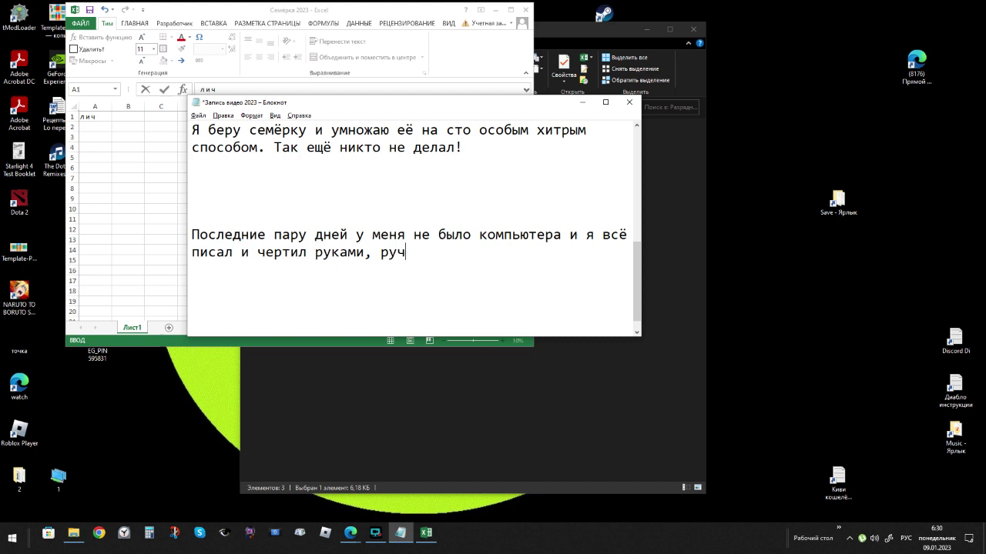
{"action": "type", "text": "кой на бумаге"}
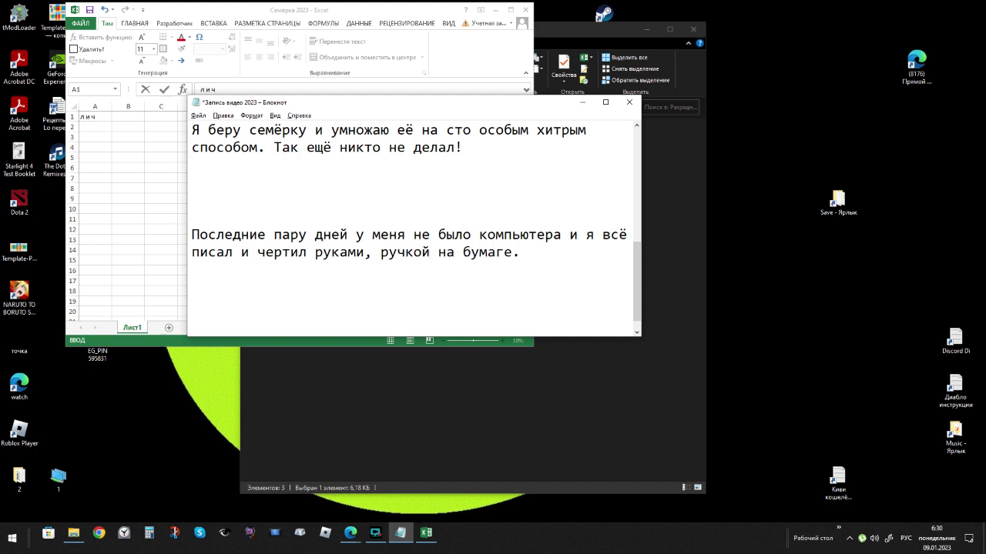
{"action": "type", "text": "."}
{"action": "key", "text": "Return"}
{"action": "key", "text": "Return"}
{"action": "key", "text": "Return"}
{"action": "key", "text": "Return"}
Minimise the notes and clear the stray text from cell A1 of the "Семёрка 2023" workbook in Excel
{"action": "left_click", "coordinate": [583, 102]}
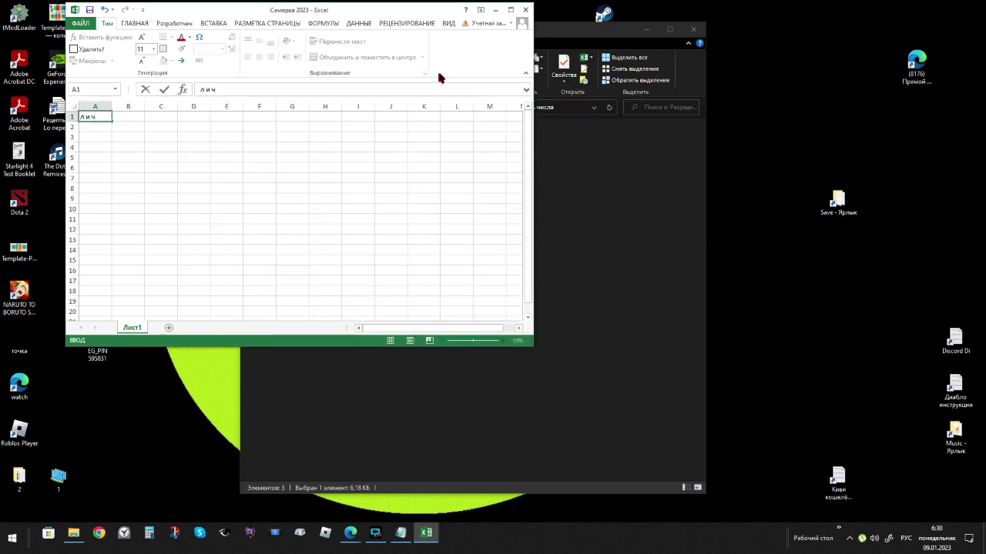
{"action": "left_click", "coordinate": [292, 158]}
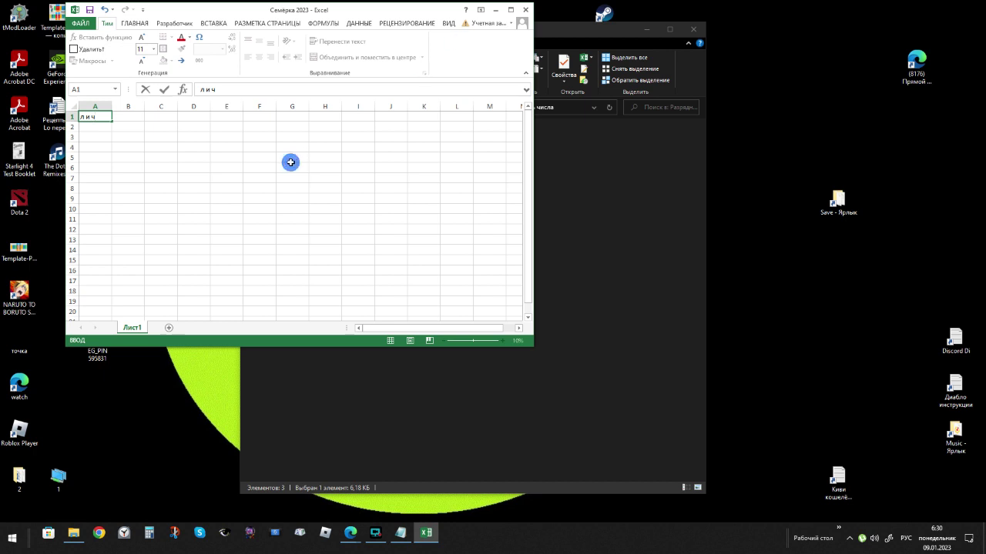
{"action": "left_click", "coordinate": [97, 121]}
{"action": "key", "text": "Delete"}
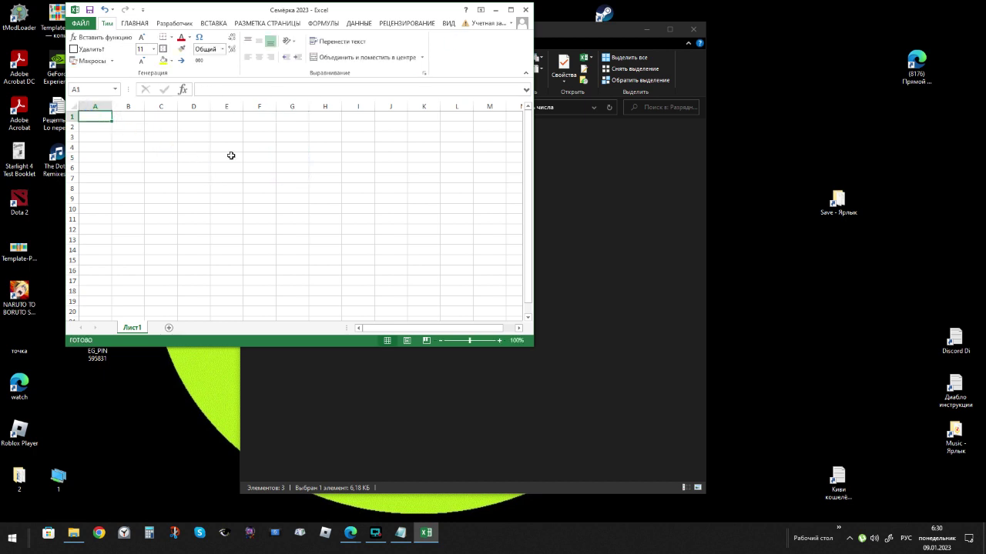
Enter 14 in cell D7
{"action": "left_click", "coordinate": [235, 177]}
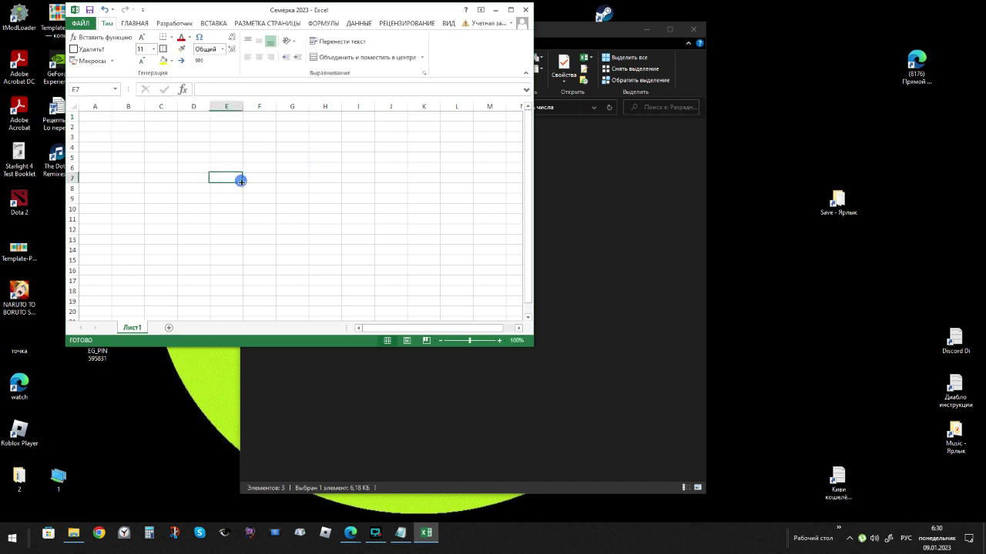
{"action": "left_click", "coordinate": [193, 179]}
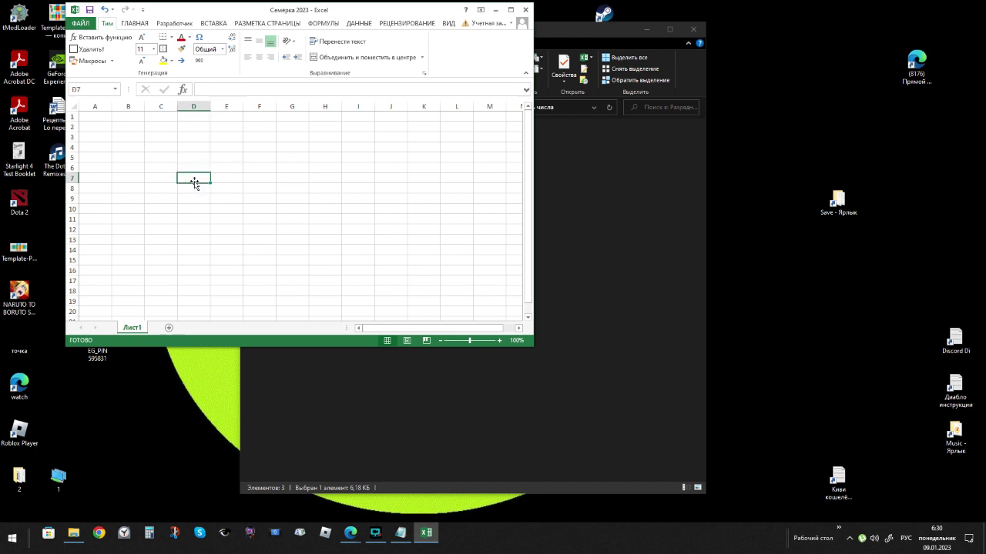
{"action": "type", "text": "14"}
{"action": "key", "text": "Return"}
{"action": "left_click", "coordinate": [71, 107]}
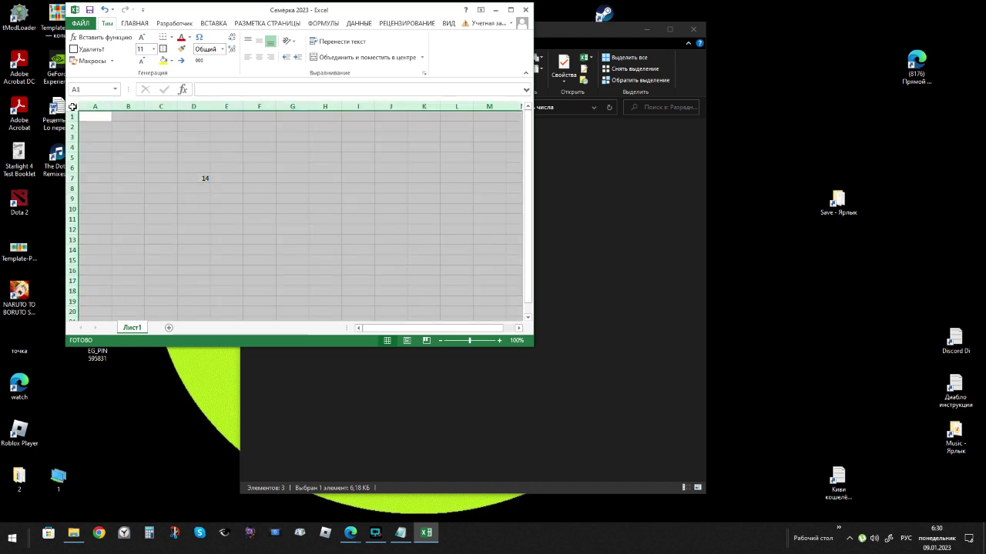
{"action": "right_click", "coordinate": [72, 107]}
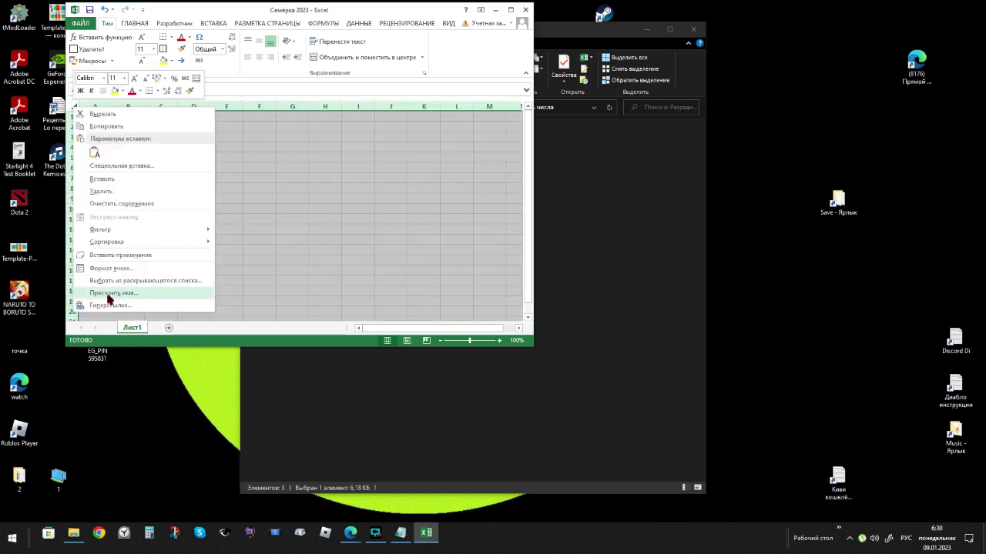
{"action": "left_click", "coordinate": [109, 269]}
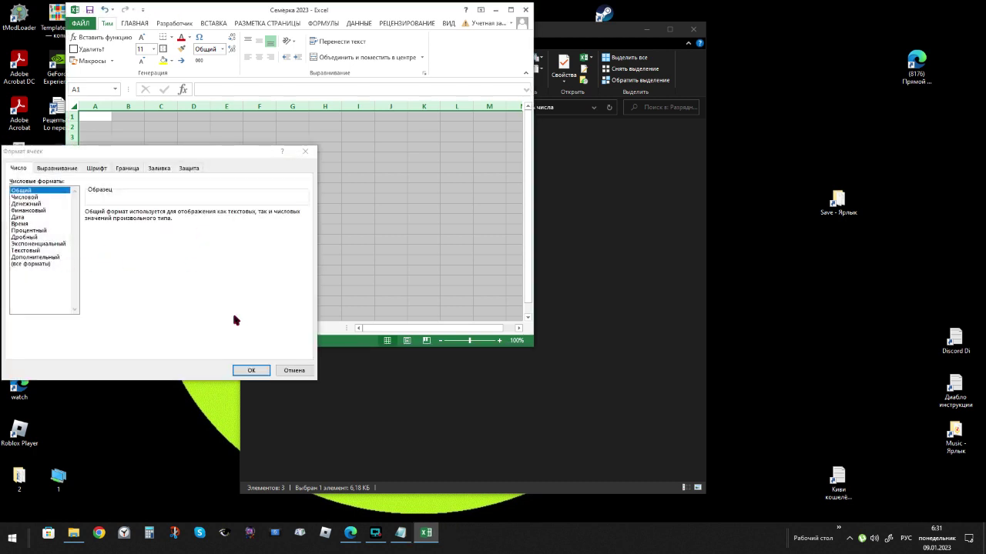
{"action": "left_click", "coordinate": [287, 373]}
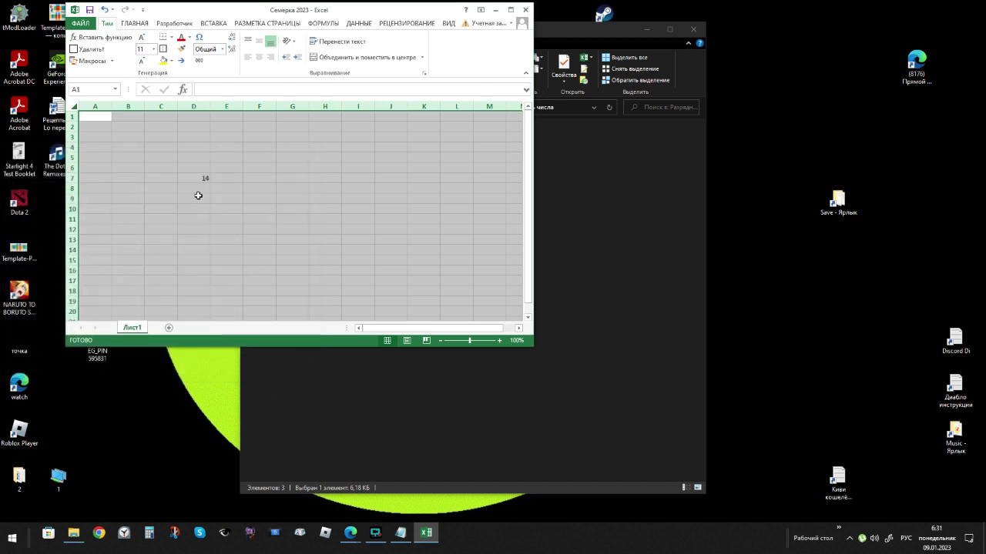
Clear cell D7 and enter 4 in it
{"action": "left_click", "coordinate": [197, 179]}
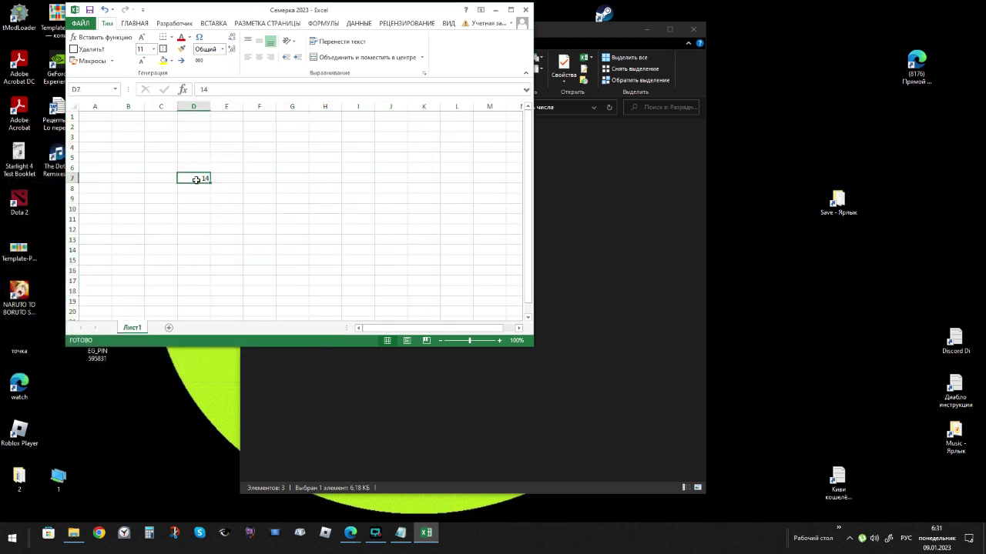
{"action": "key", "text": "Delete"}
{"action": "type", "text": "4"}
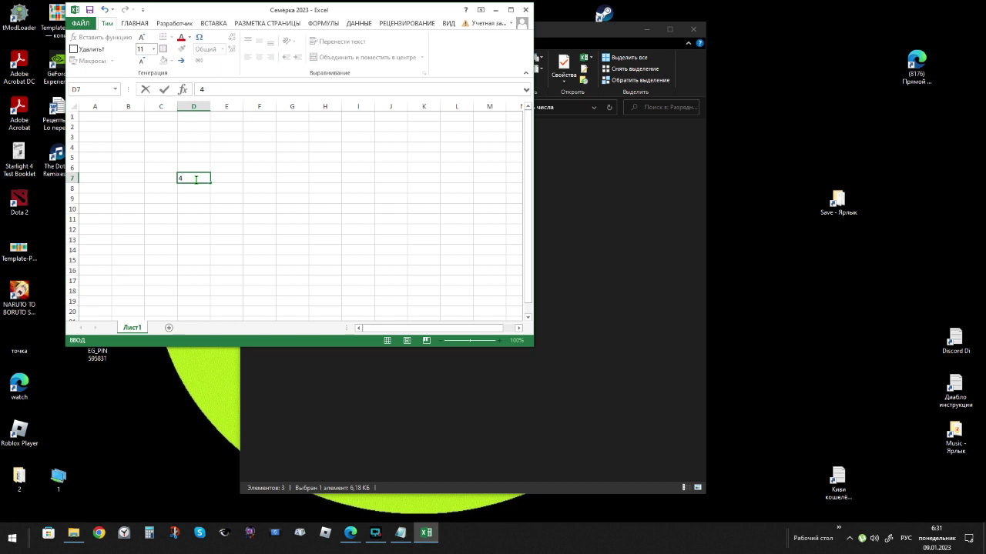
{"action": "key", "text": "Return"}
{"action": "left_click", "coordinate": [203, 176]}
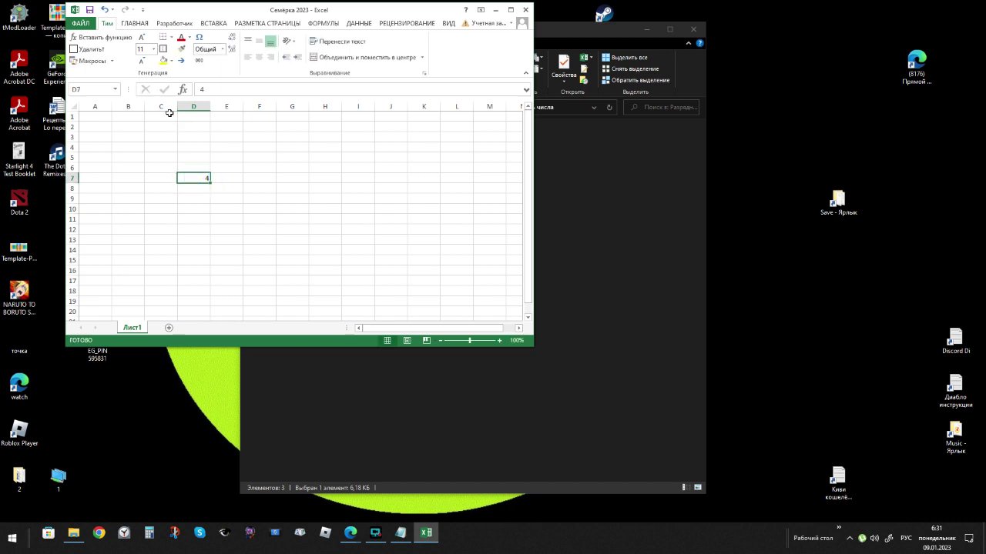
Set the font size of all cells on the sheet to 14 through the cell format settings
{"action": "right_click", "coordinate": [74, 109]}
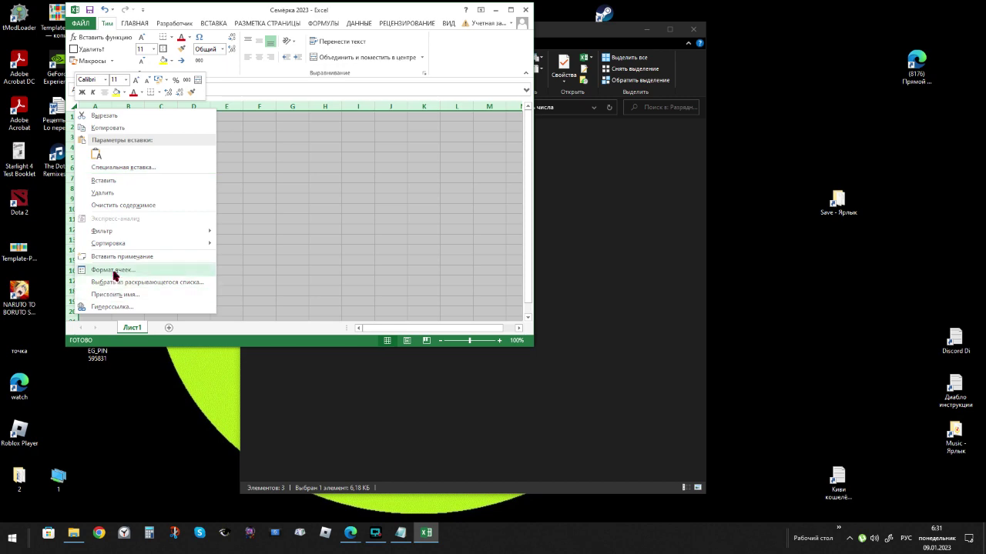
{"action": "left_click", "coordinate": [113, 271]}
{"action": "left_click_drag", "start_coordinate": [159, 164], "coordinate": [368, 70]}
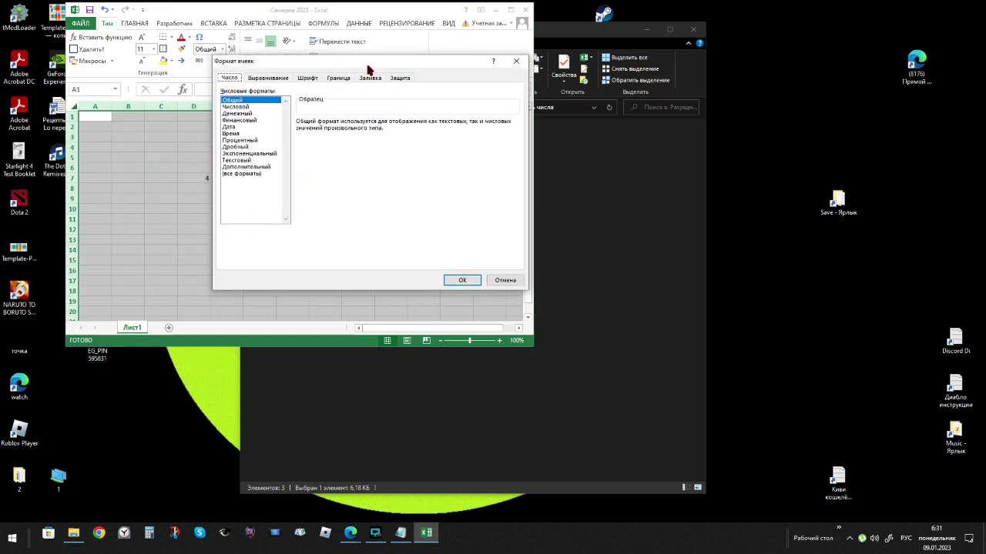
{"action": "left_click", "coordinate": [273, 81]}
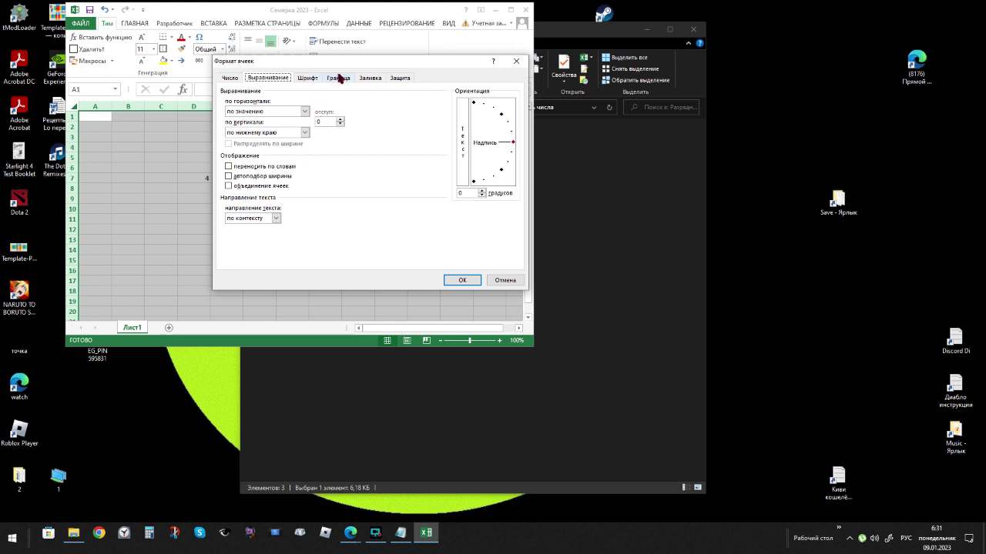
{"action": "left_click", "coordinate": [309, 78]}
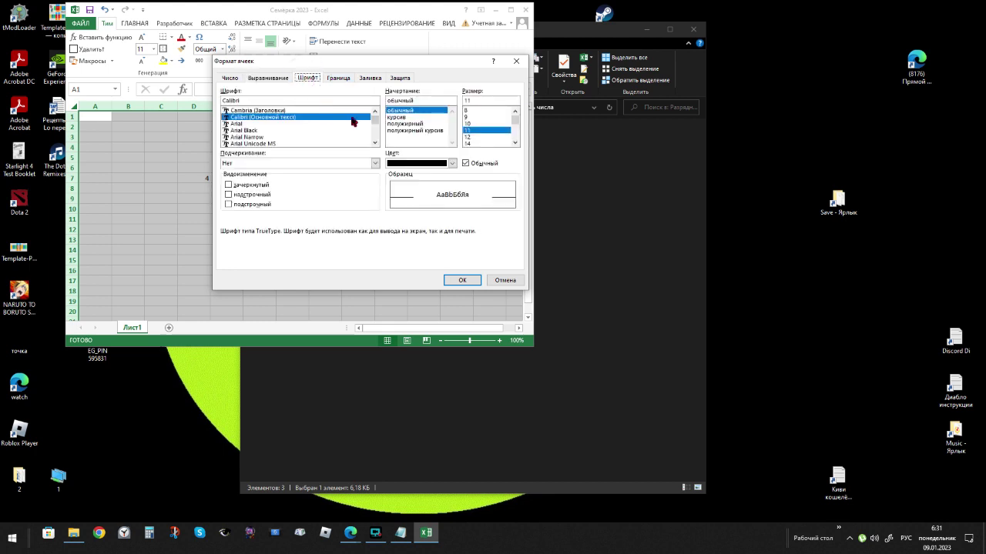
{"action": "left_click", "coordinate": [479, 143]}
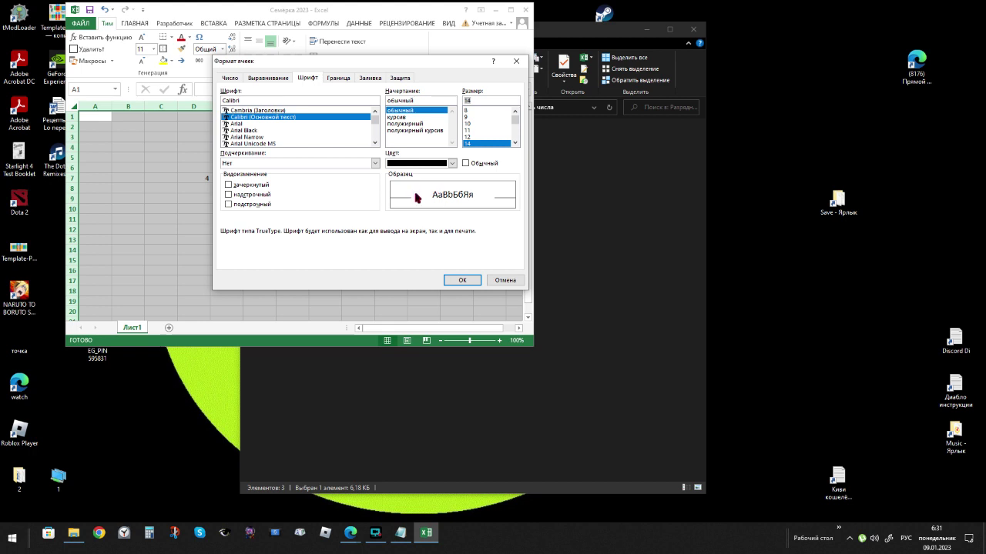
{"action": "left_click", "coordinate": [268, 77]}
{"action": "left_click", "coordinate": [337, 79]}
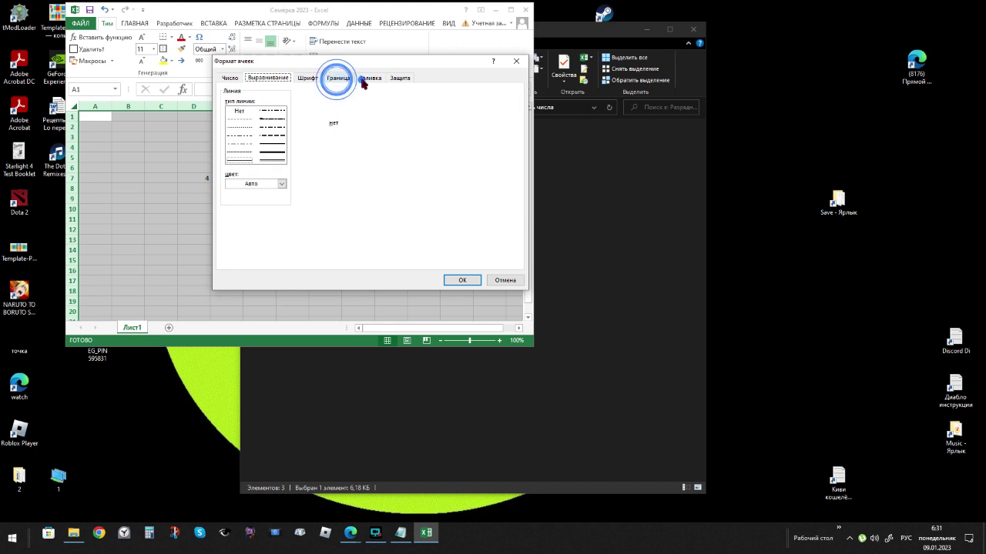
{"action": "left_click", "coordinate": [370, 78]}
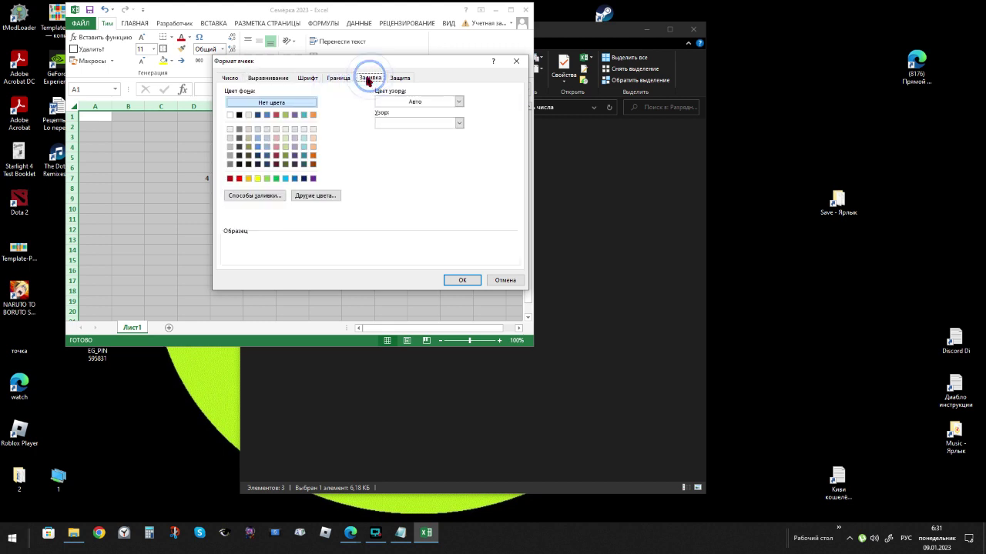
{"action": "left_click", "coordinate": [231, 77]}
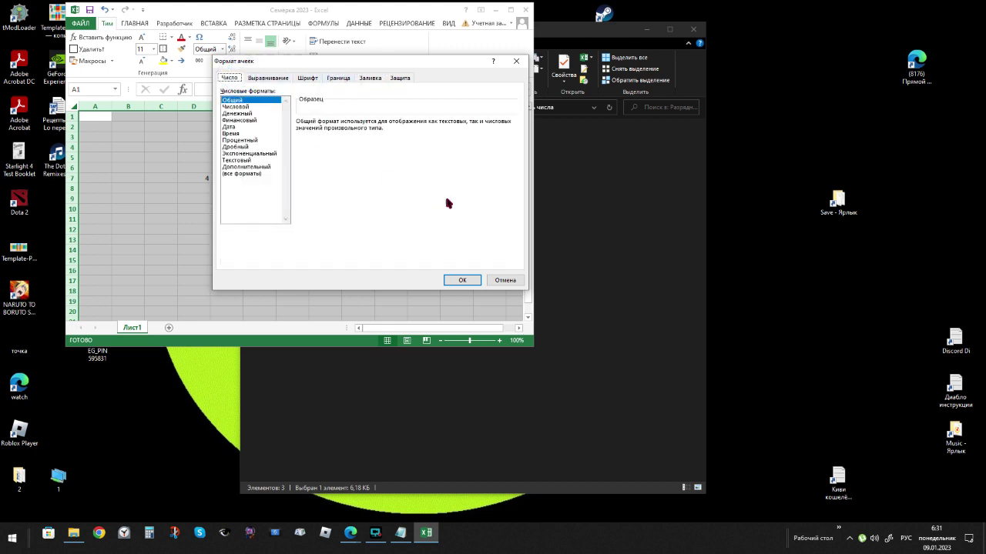
{"action": "left_click", "coordinate": [453, 279]}
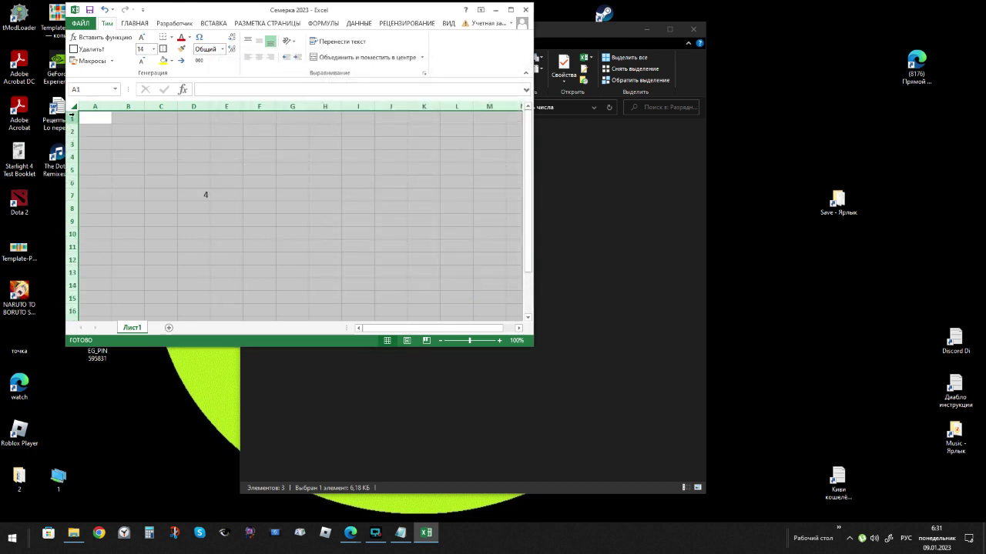
Set a narrower column width for all columns of the sheet
{"action": "right_click", "coordinate": [100, 107]}
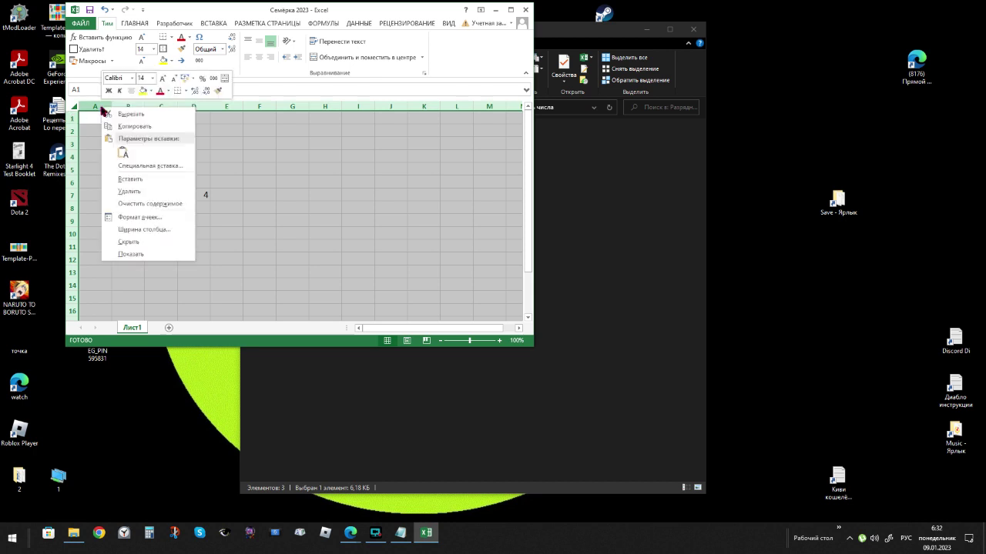
{"action": "left_click", "coordinate": [143, 229]}
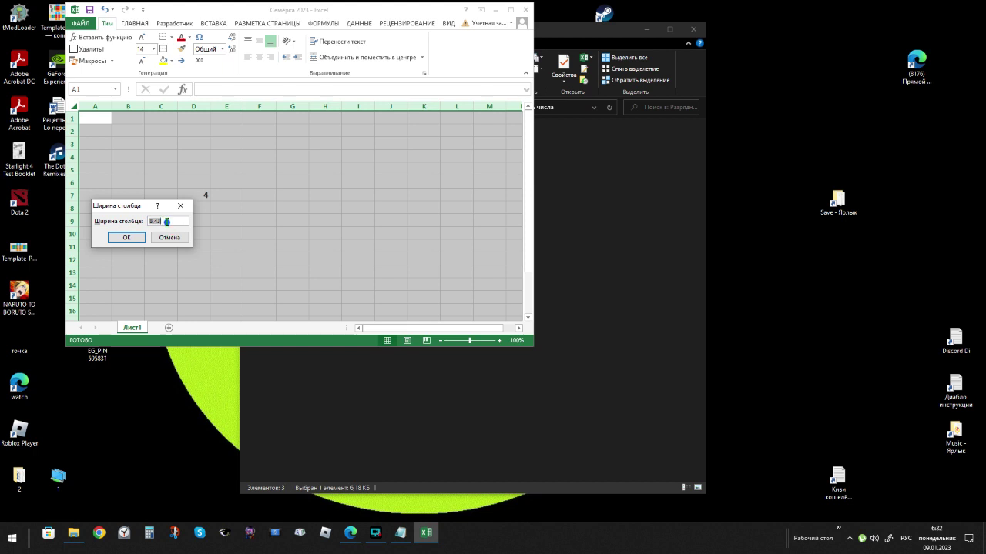
{"action": "left_click", "coordinate": [165, 221]}
{"action": "key", "text": "Return"}
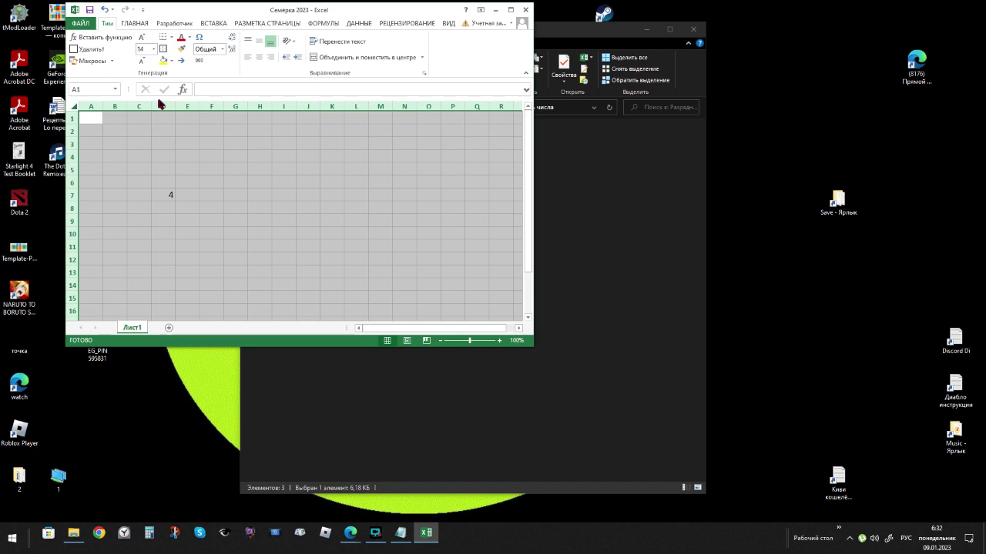
Try the horizontal alignments on all cells of the sheet and keep left alignment
{"action": "left_click", "coordinate": [248, 58]}
{"action": "left_click", "coordinate": [260, 58]}
{"action": "left_click", "coordinate": [270, 58]}
{"action": "left_click", "coordinate": [247, 59]}
{"action": "left_click", "coordinate": [162, 219]}
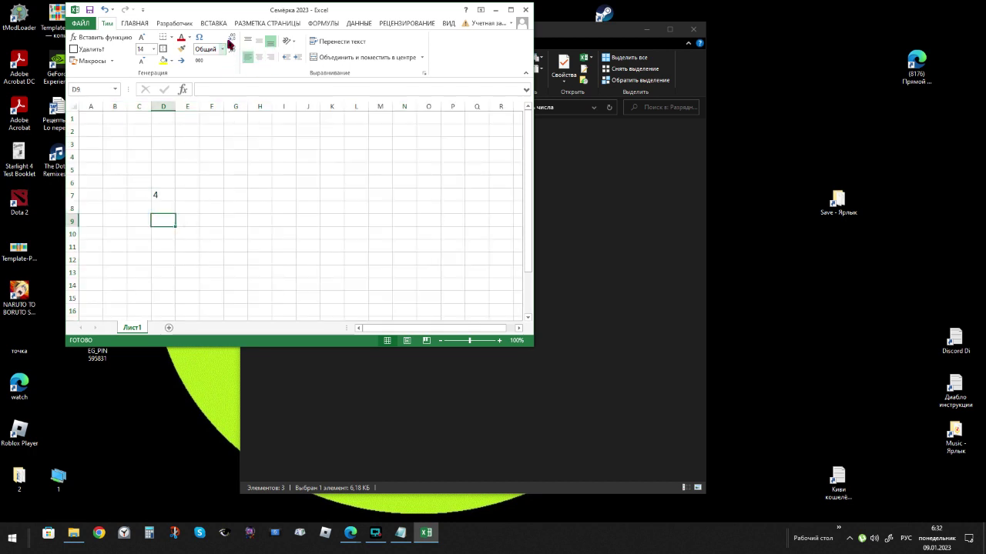
Reposition the workbook window and enter 7, 4 and 1 down column D in cells D1 to D3
{"action": "left_click_drag", "start_coordinate": [232, 14], "coordinate": [452, 16]}
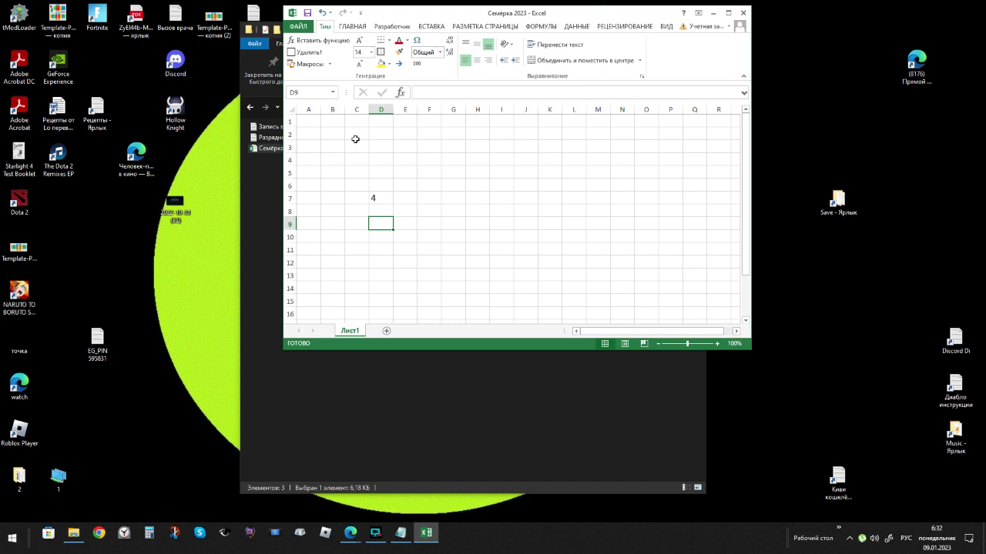
{"action": "left_click", "coordinate": [385, 197]}
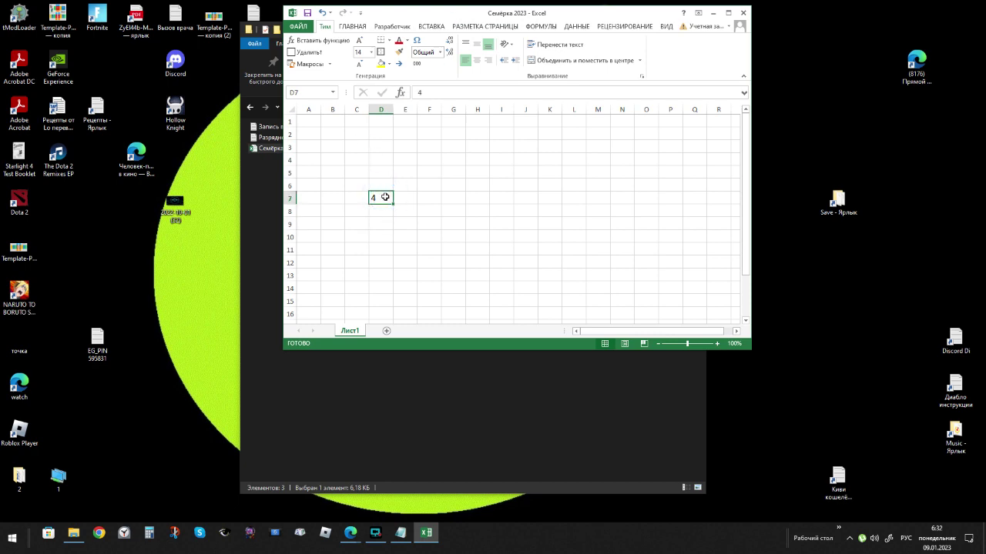
{"action": "left_click", "coordinate": [383, 182]}
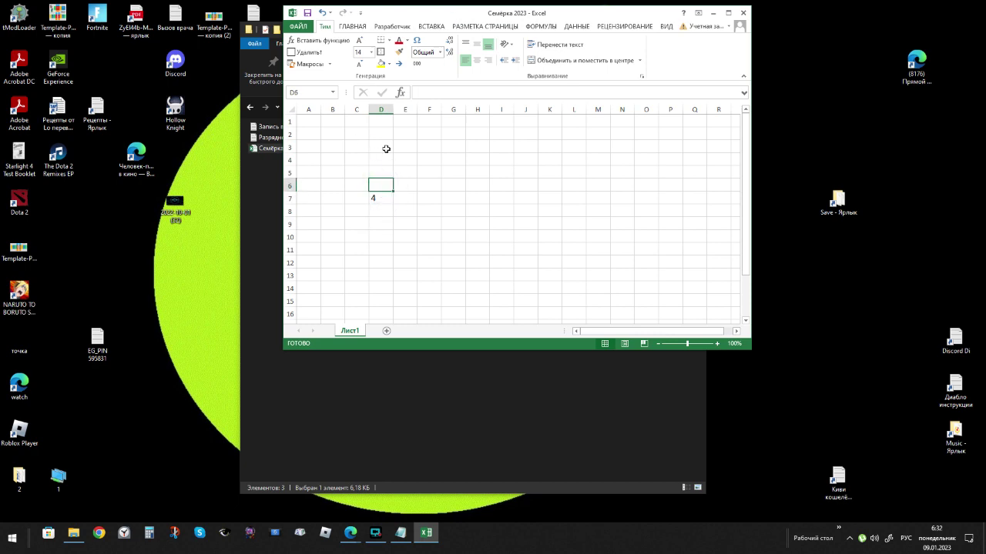
{"action": "left_click", "coordinate": [386, 123]}
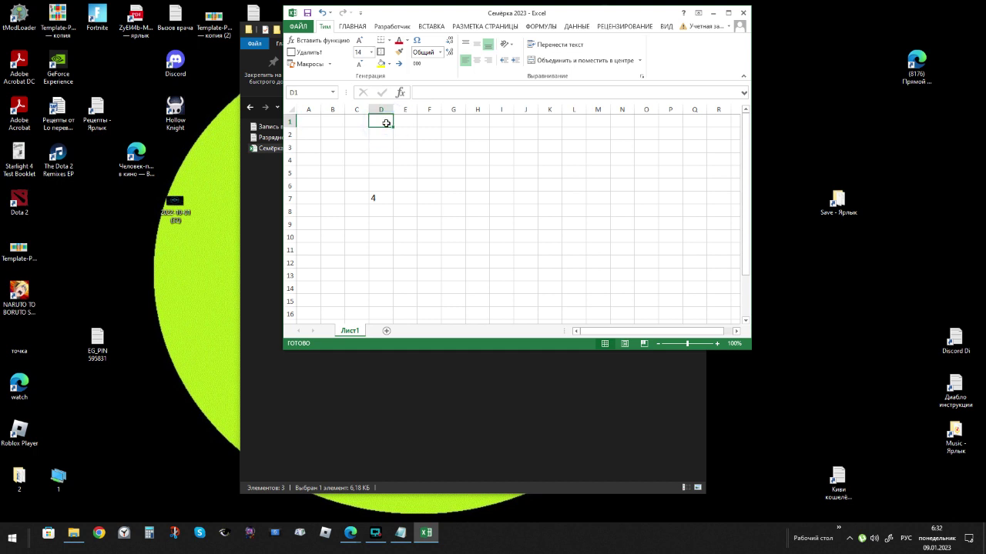
{"action": "type", "text": "7"}
{"action": "key", "text": "Return"}
{"action": "type", "text": "4"}
{"action": "key", "text": "Return"}
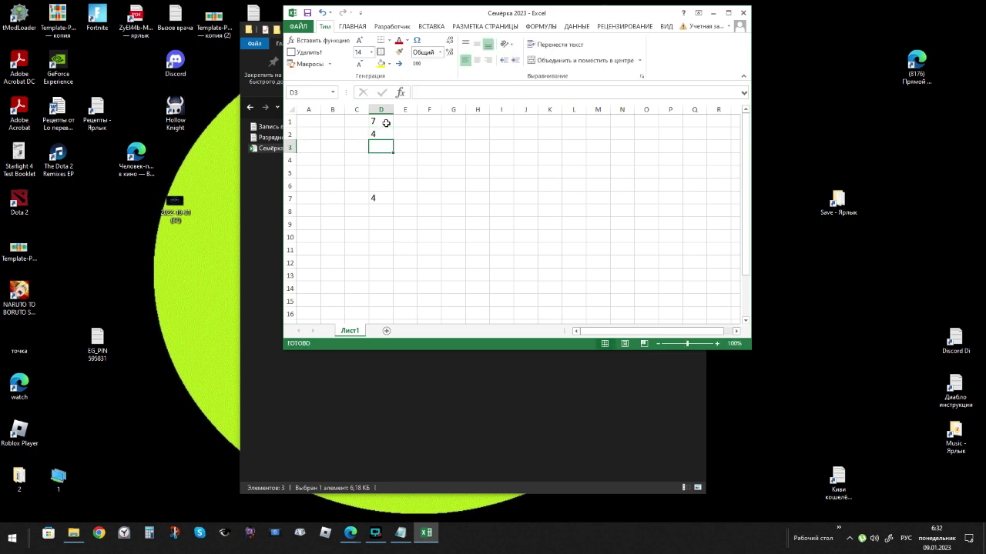
{"action": "type", "text": "1"}
{"action": "key", "text": "Return"}
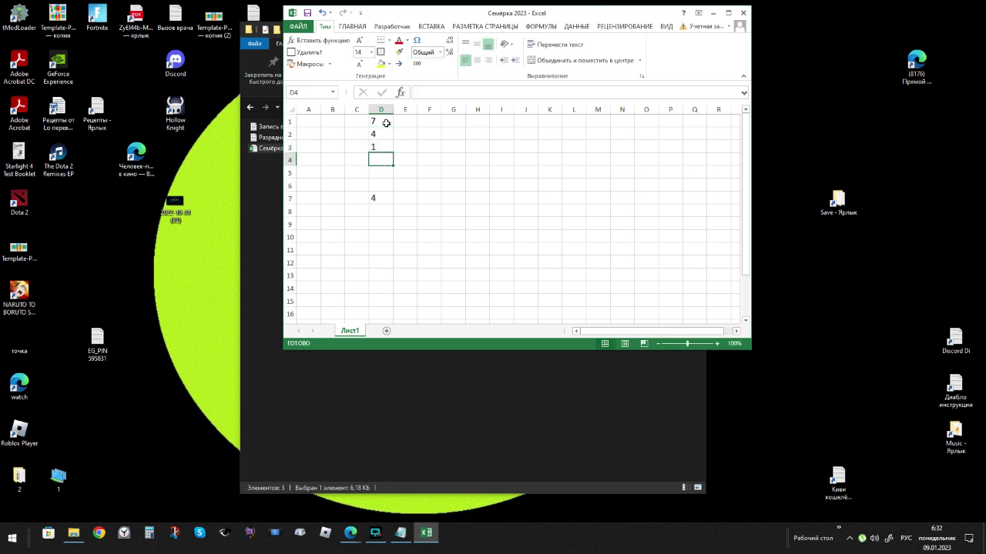
Continue column D with 8, 5 and 2 in cells D4 to D6
{"action": "type", "text": "8"}
{"action": "key", "text": "Return"}
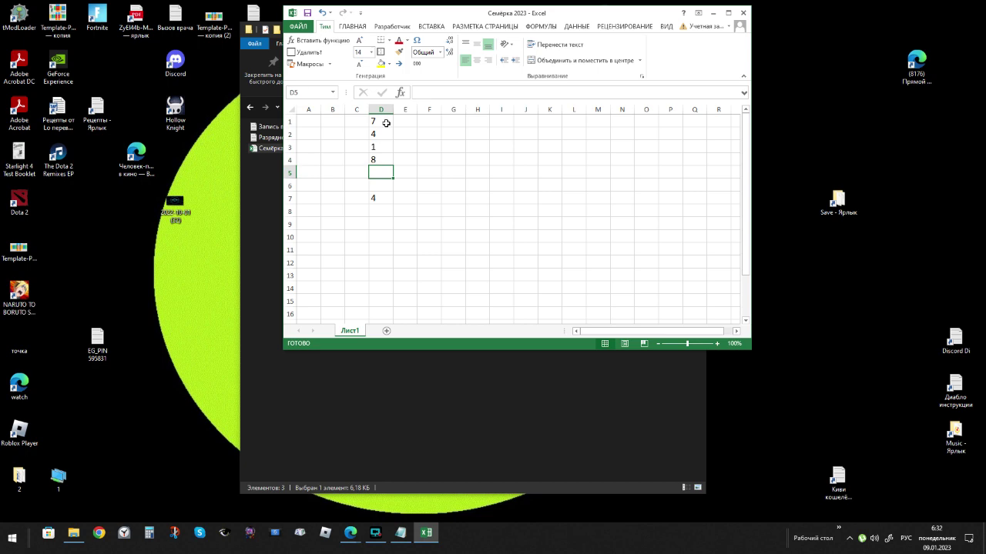
{"action": "type", "text": "1"}
{"action": "key", "text": "BackSpace"}
{"action": "type", "text": "5"}
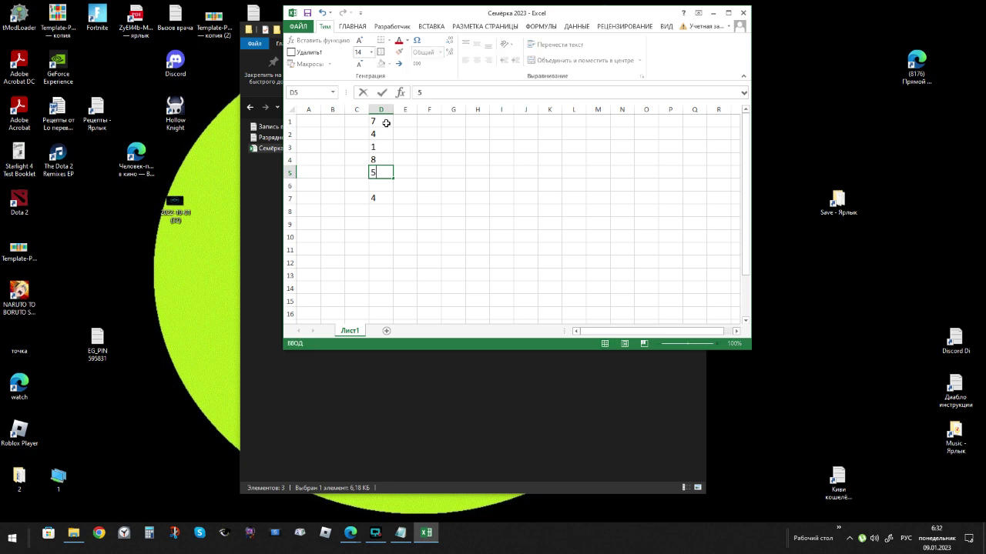
{"action": "key", "text": "Return"}
{"action": "type", "text": "2"}
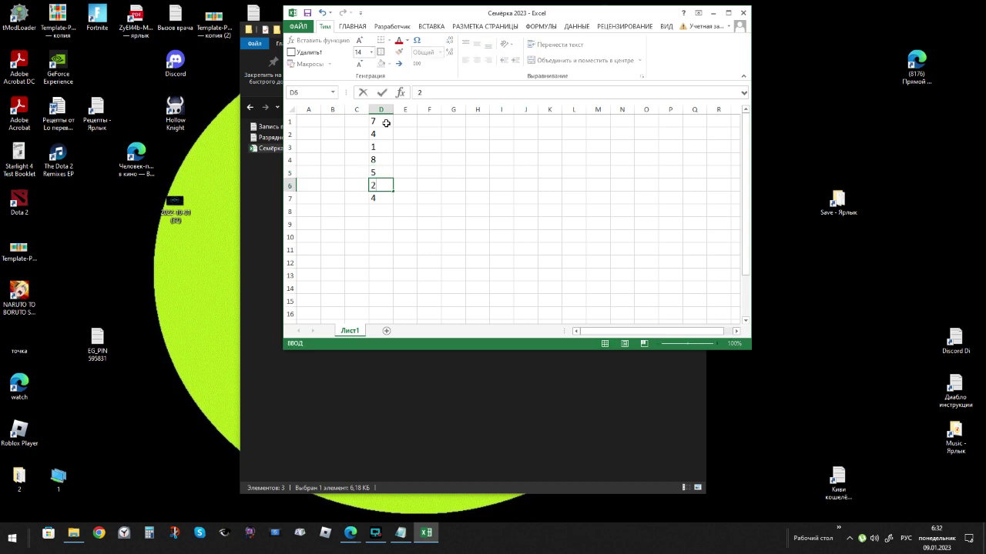
{"action": "key", "text": "Return"}
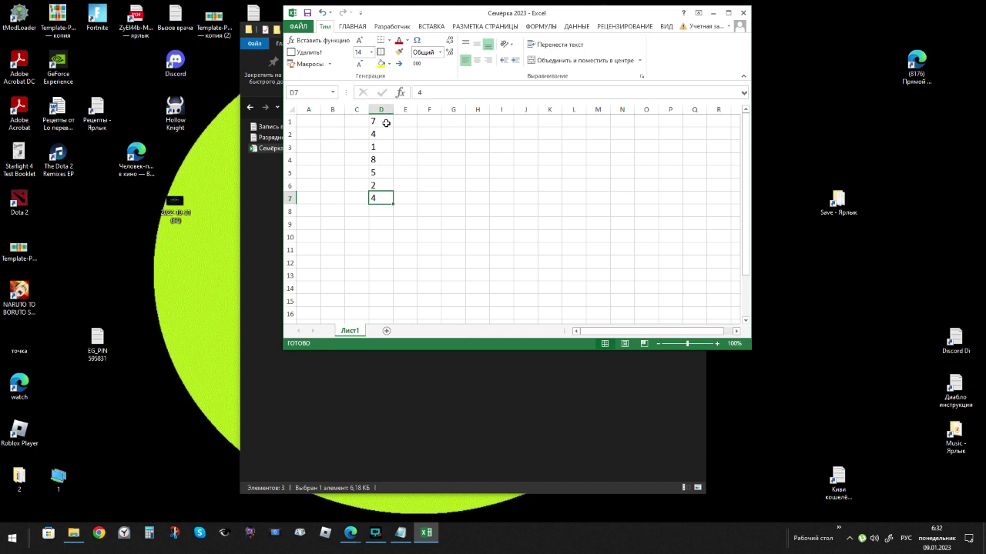
Complete the digit list in column D with 9, 6, 3 and 0 in cells D7 to D10
{"action": "type", "text": "9"}
{"action": "key", "text": "Return"}
{"action": "type", "text": "6"}
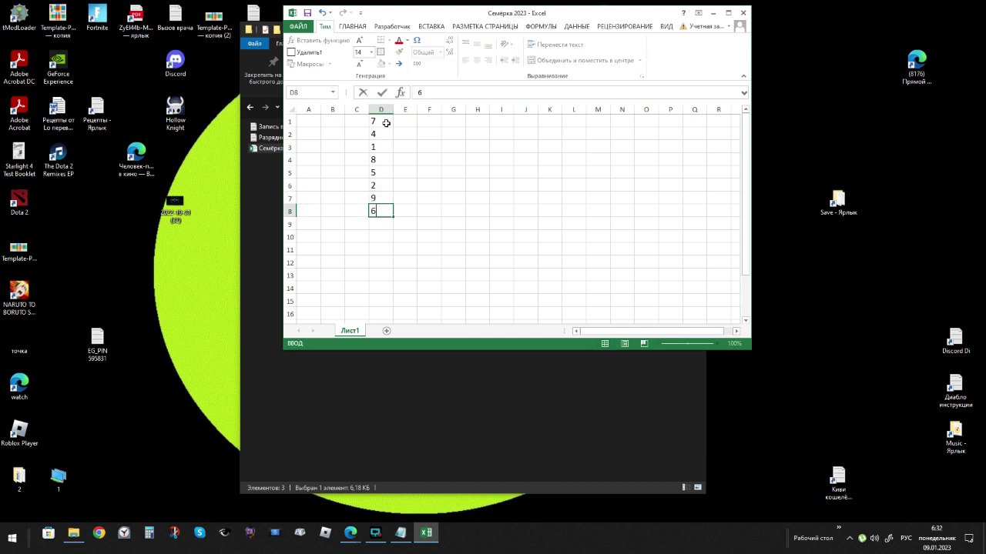
{"action": "key", "text": "Return"}
{"action": "type", "text": "3"}
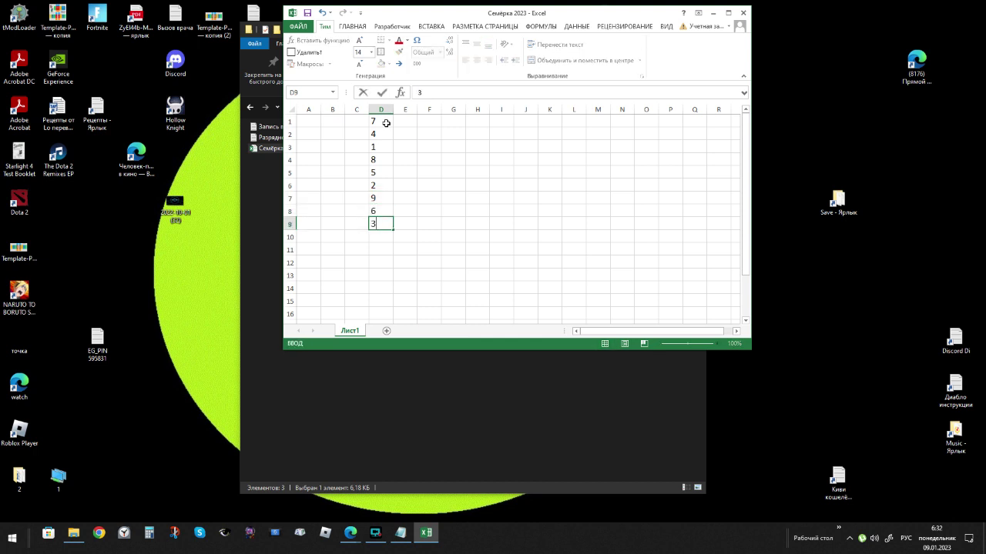
{"action": "key", "text": "Return"}
{"action": "type", "text": "0"}
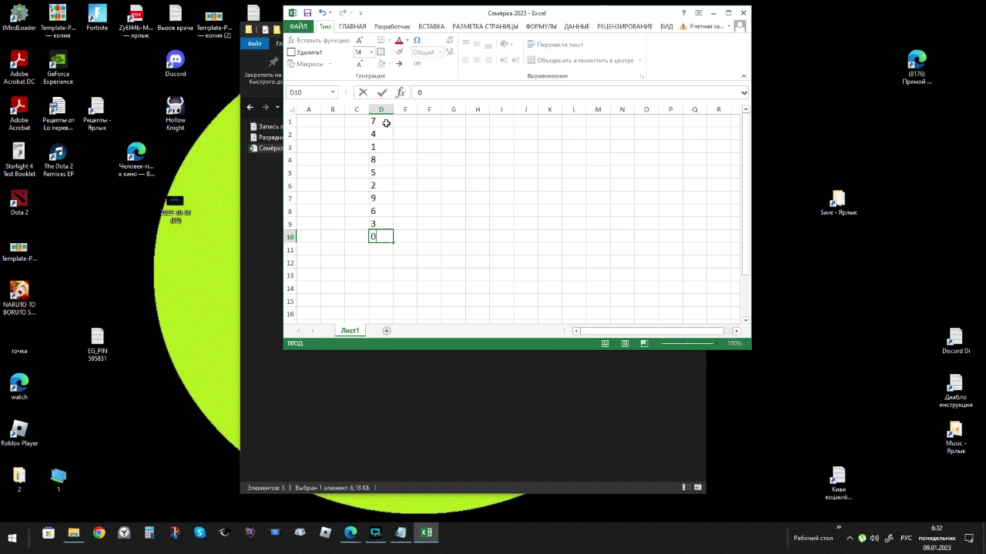
{"action": "key", "text": "Return"}
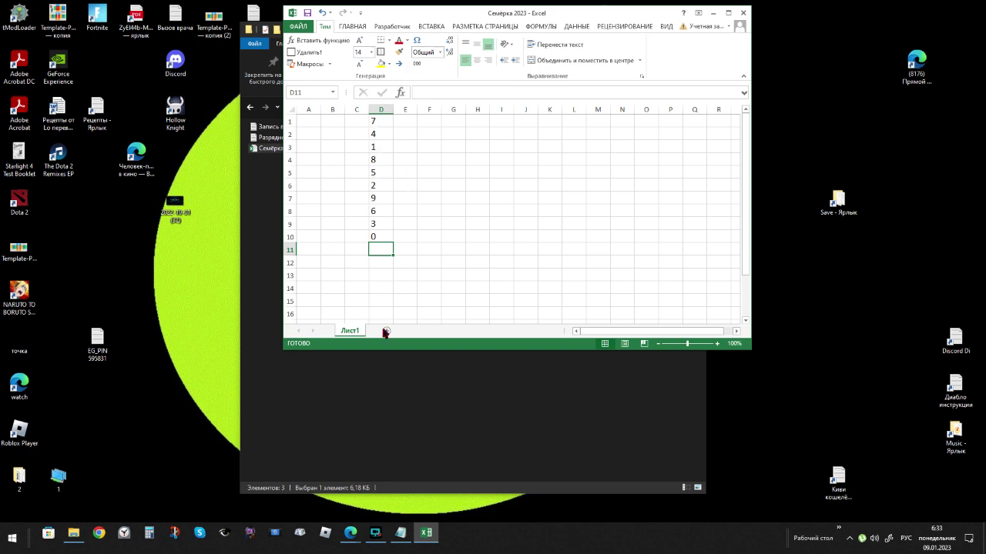
Switch to the Notepad notes and arrange the notes and workbook windows side by side
{"action": "left_click", "coordinate": [401, 533]}
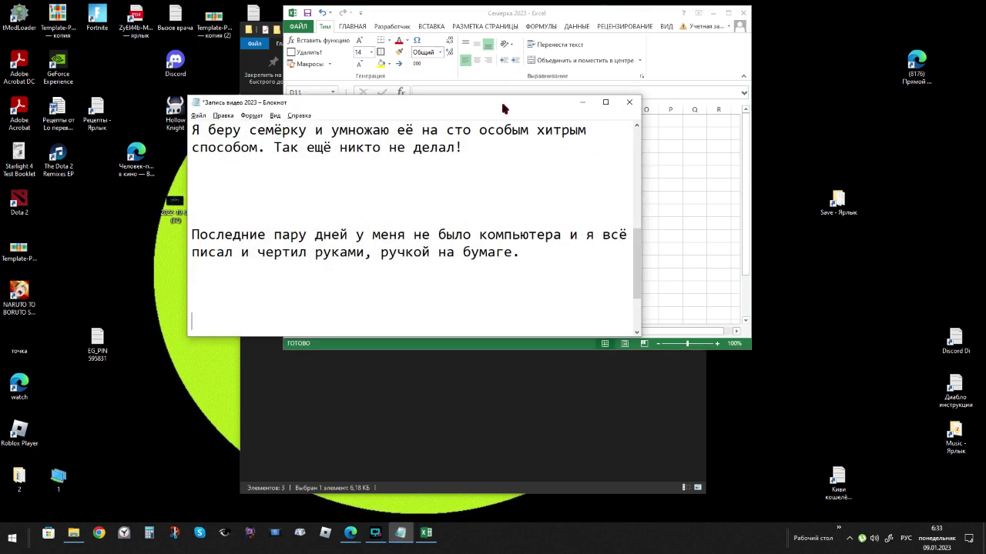
{"action": "left_click_drag", "start_coordinate": [503, 108], "coordinate": [323, 64]}
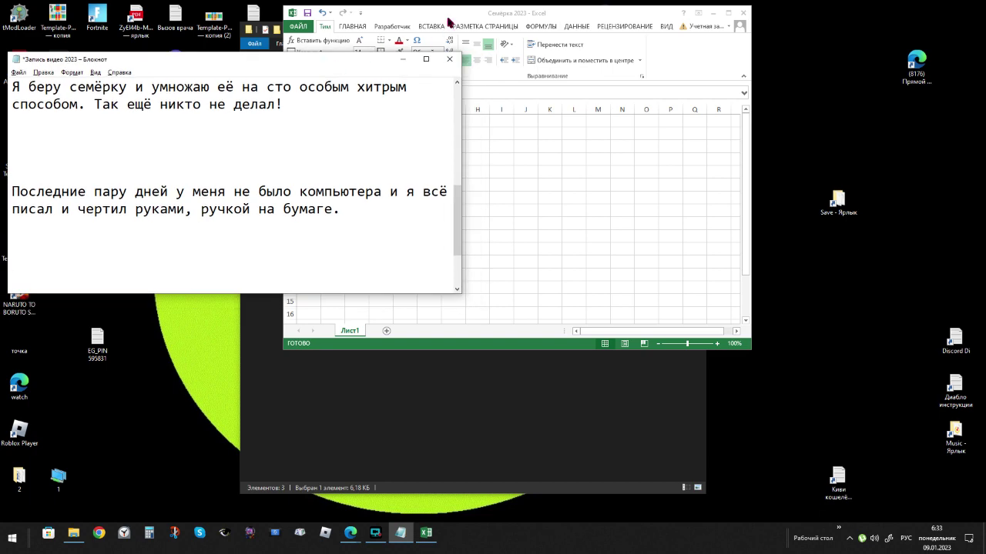
{"action": "left_click_drag", "start_coordinate": [449, 22], "coordinate": [601, 30]}
Below the paragraph about writing on paper, leave blank lines and write "Это — младшие разряды чисел. Складываю"
{"action": "left_click", "coordinate": [296, 231]}
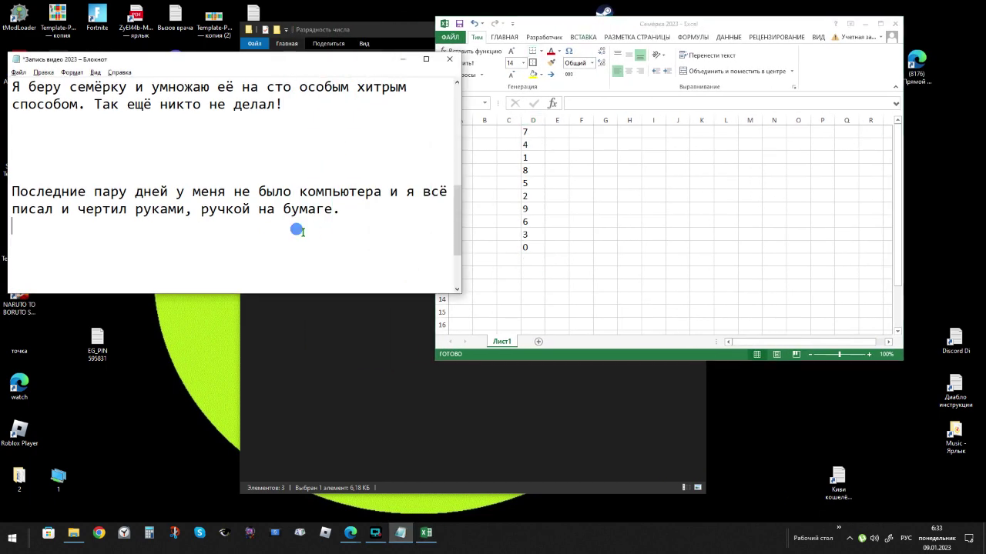
{"action": "key", "text": "Return"}
{"action": "key", "text": "Return"}
{"action": "key", "text": "Return"}
{"action": "key", "text": "Return"}
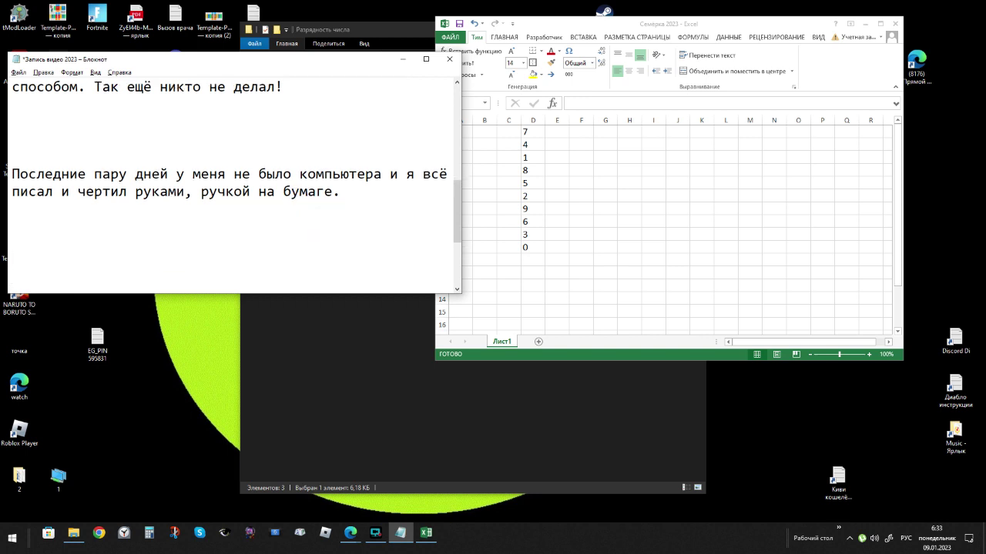
{"action": "type", "text": "Это — младшие разр"}
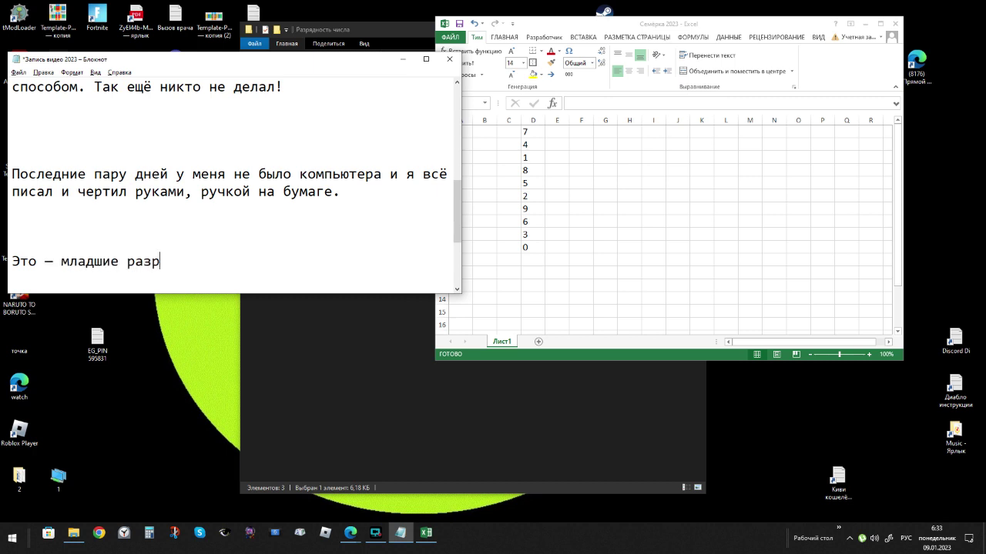
{"action": "type", "text": "яды чисел. Складываю"}
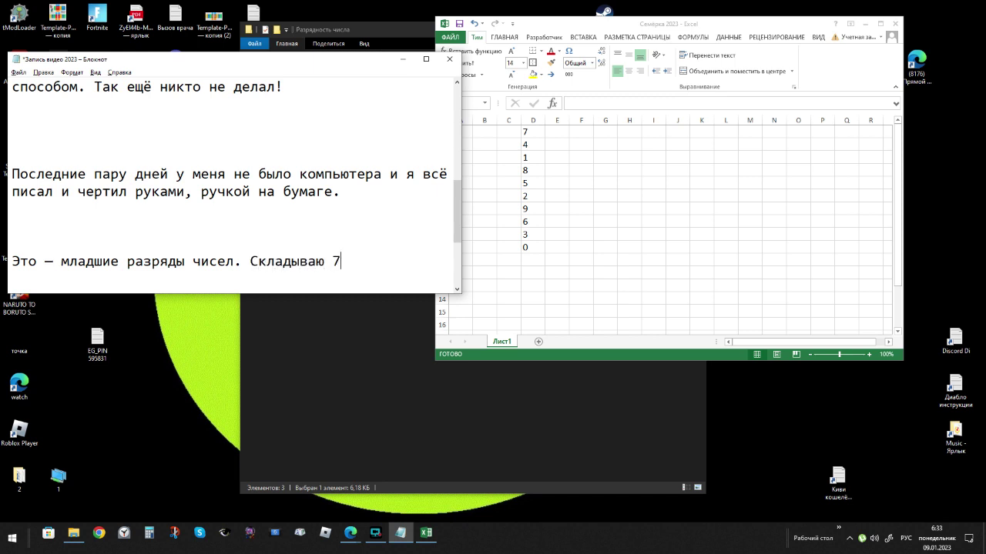
Finish the sentence in the notes with "7 много раз и младшие разряды циркулируют по кругу."
{"action": "type", "text": " 7 много"}
{"action": "type", "text": " раз и млад"}
{"action": "type", "text": "ши"}
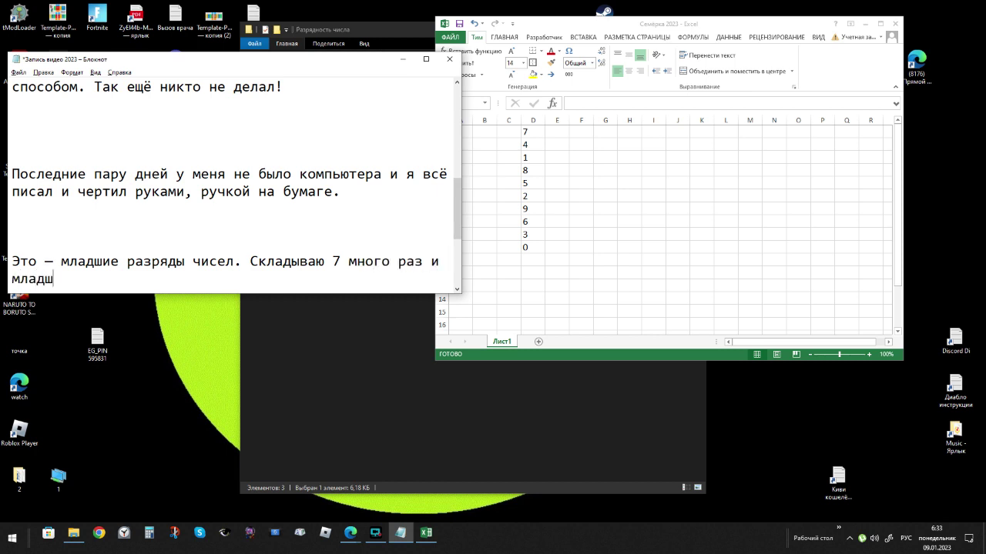
{"action": "type", "text": "е разрядц"}
{"action": "type", "text": " цирк"}
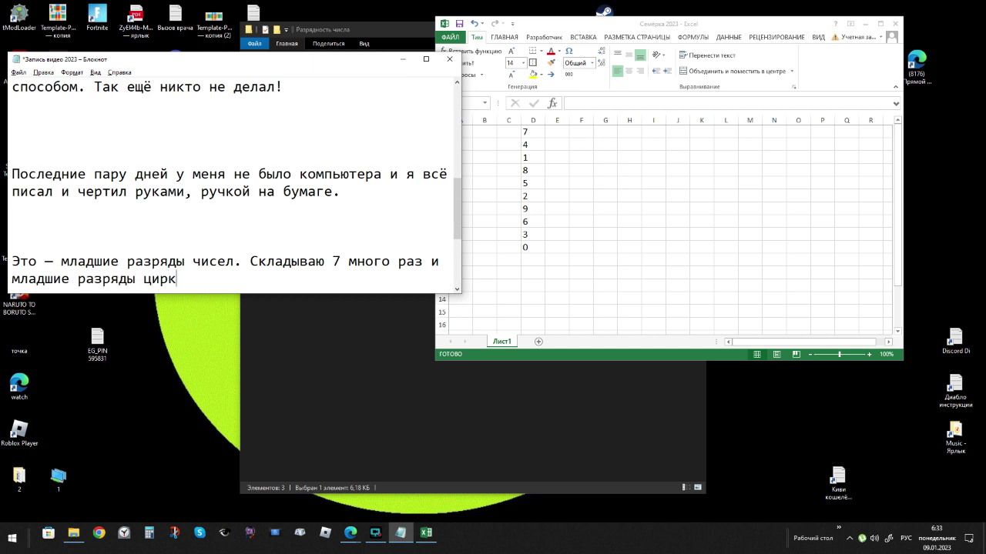
{"action": "type", "text": "улируют по кругу"}
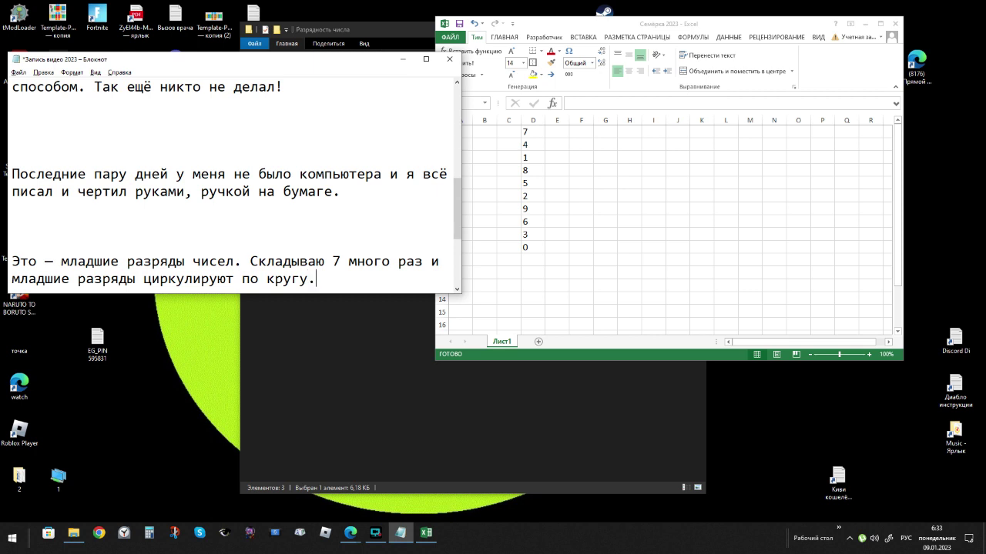
{"action": "type", "text": "."}
Add a new line to the notes reading "Повторю 10 раз для семисот... Сто семёрок."
{"action": "key", "text": "Return"}
{"action": "type", "text": "По"}
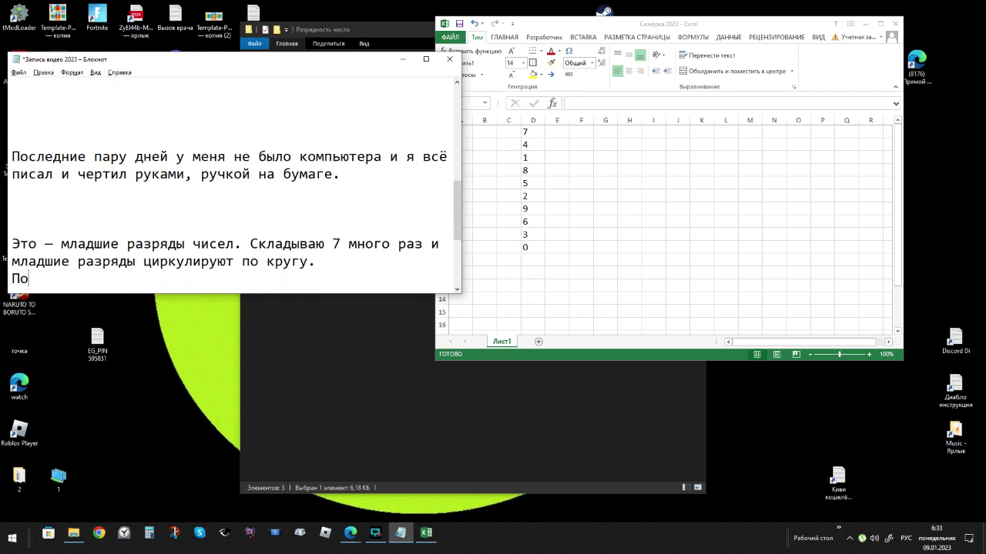
{"action": "type", "text": "вторю 10 раз для "}
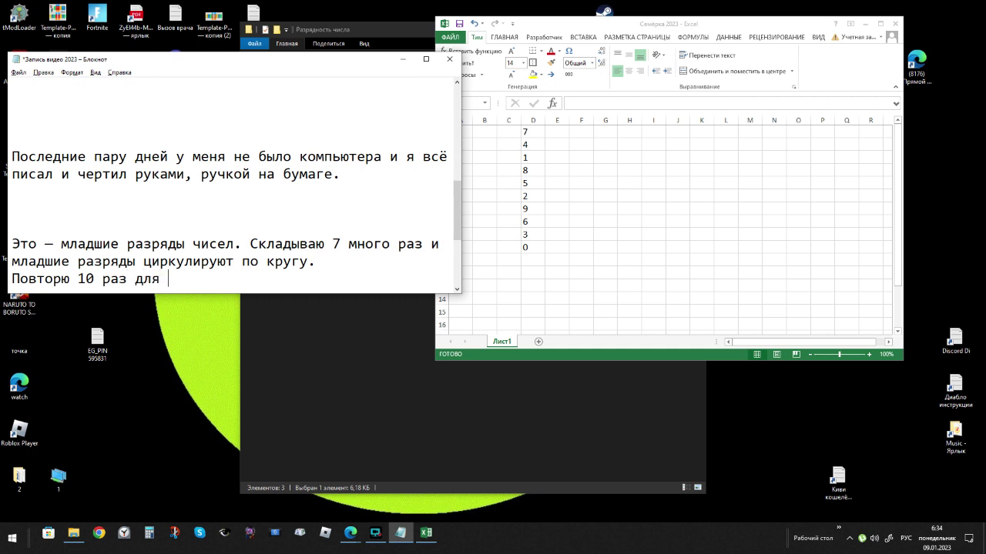
{"action": "type", "text": "семисот сем"}
{"action": "key", "text": "BackSpace"}
{"action": "key", "text": "BackSpace"}
{"action": "key", "text": "BackSpace"}
{"action": "type", "text": "Сто семёрок."}
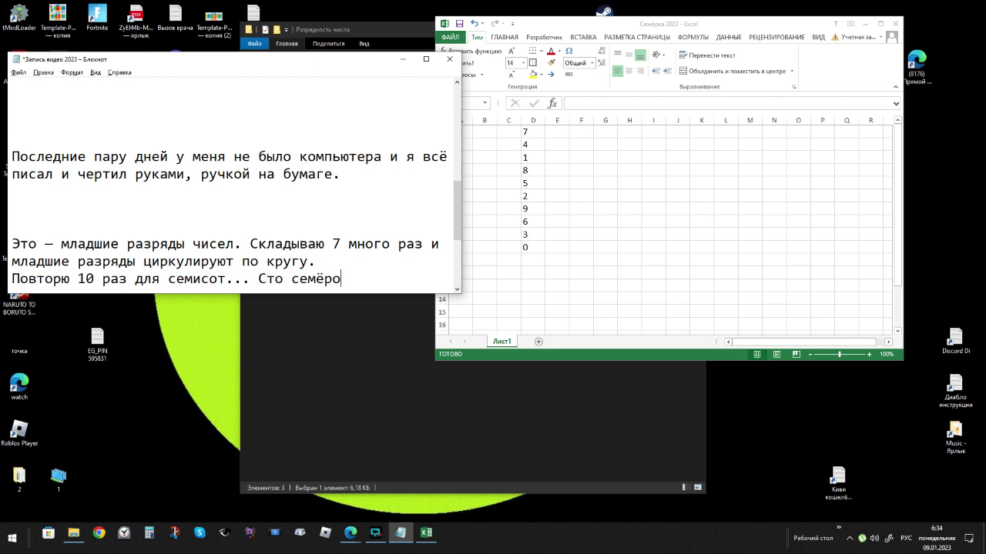
In the Excel workbook, copy the ten digits in D1:D10 and paste them directly below, starting at D11
{"action": "left_click", "coordinate": [528, 131]}
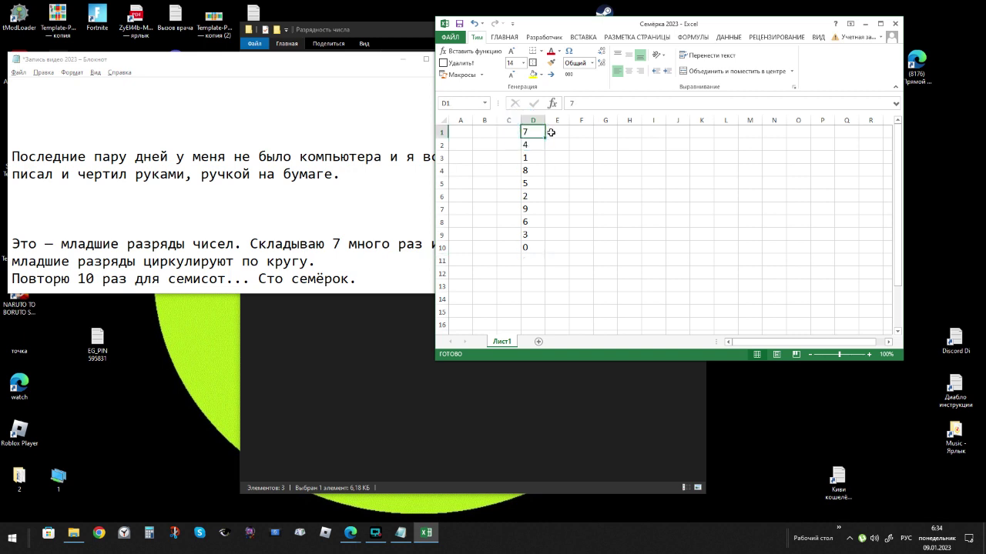
{"action": "key", "text": "shift+Down"}
{"action": "key", "text": "shift+Down"}
{"action": "key", "text": "shift+Down"}
{"action": "key", "text": "shift+Down"}
{"action": "key", "text": "shift+Down"}
{"action": "key", "text": "shift+Down"}
{"action": "key", "text": "shift+Down"}
{"action": "key", "text": "shift+Down"}
{"action": "key", "text": "shift+Down"}
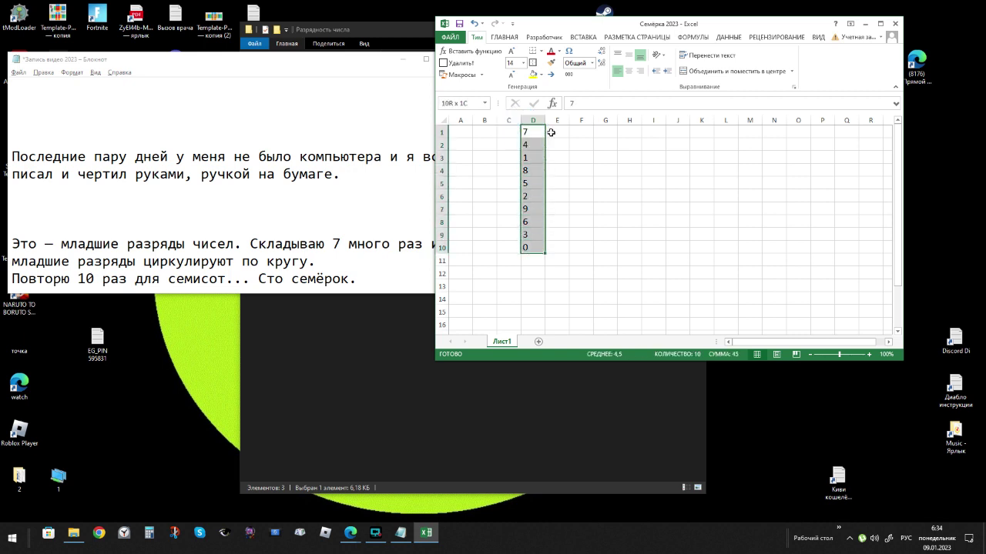
{"action": "key", "text": "ctrl+c"}
{"action": "key", "text": "Down"}
{"action": "key", "text": "Down"}
{"action": "key", "text": "Down"}
{"action": "key", "text": "Down"}
{"action": "key", "text": "Down"}
{"action": "key", "text": "Down"}
{"action": "key", "text": "Down"}
{"action": "key", "text": "Down"}
{"action": "key", "text": "Down"}
{"action": "key", "text": "Down"}
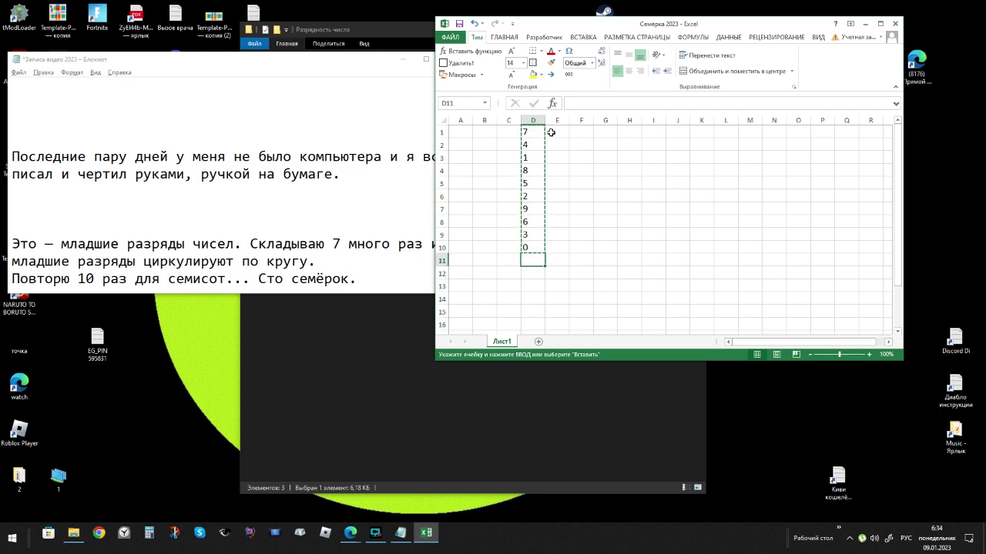
{"action": "key", "text": "Return"}
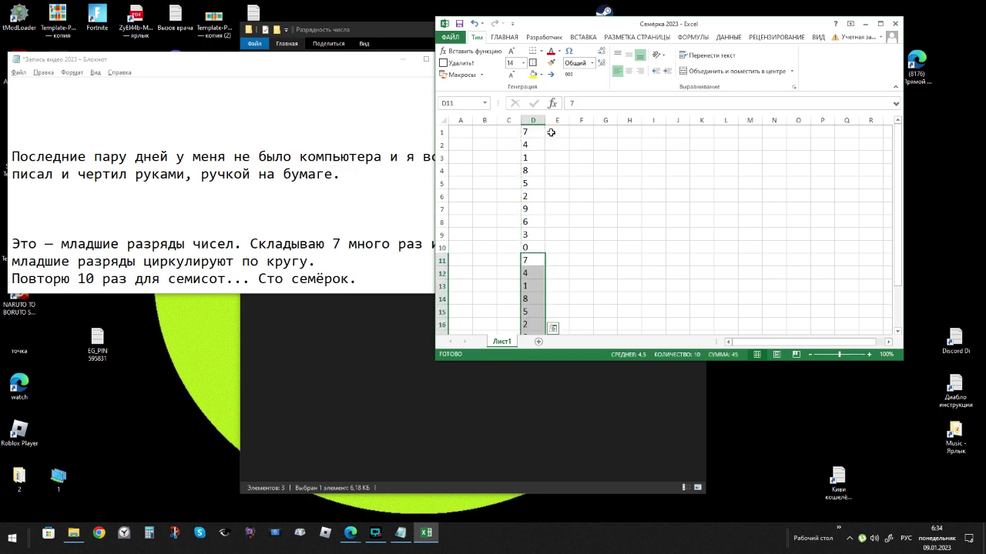
Copy the digit block D11:D20 and paste it starting at D21
{"action": "key", "text": "ctrl+c"}
{"action": "key", "text": "Down"}
{"action": "key", "text": "Down"}
{"action": "key", "text": "Down"}
{"action": "key", "text": "Down"}
{"action": "key", "text": "Down"}
{"action": "key", "text": "Down"}
{"action": "key", "text": "Down"}
{"action": "key", "text": "Down"}
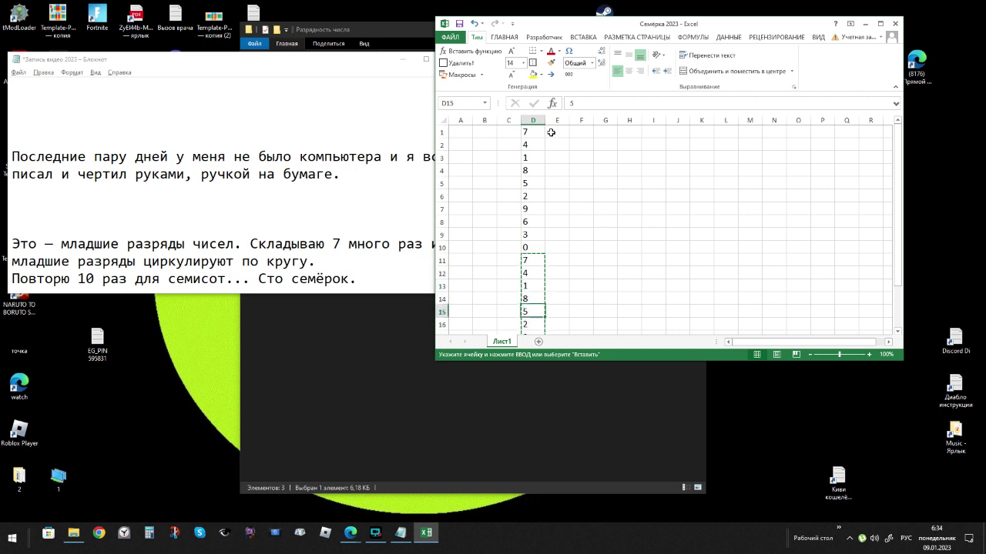
{"action": "key", "text": "Down"}
{"action": "key", "text": "Down"}
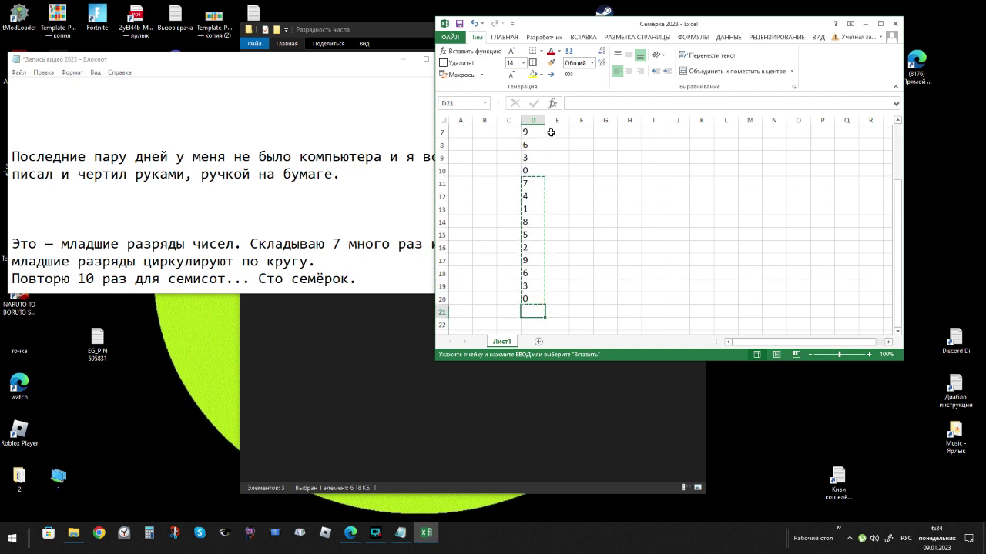
{"action": "key", "text": "ctrl+v"}
Paste the copied digit block below the list, starting at D31
{"action": "key", "text": "Down"}
{"action": "key", "text": "Down"}
{"action": "key", "text": "Down"}
{"action": "key", "text": "Down"}
{"action": "key", "text": "Down"}
{"action": "key", "text": "Down"}
{"action": "key", "text": "Down"}
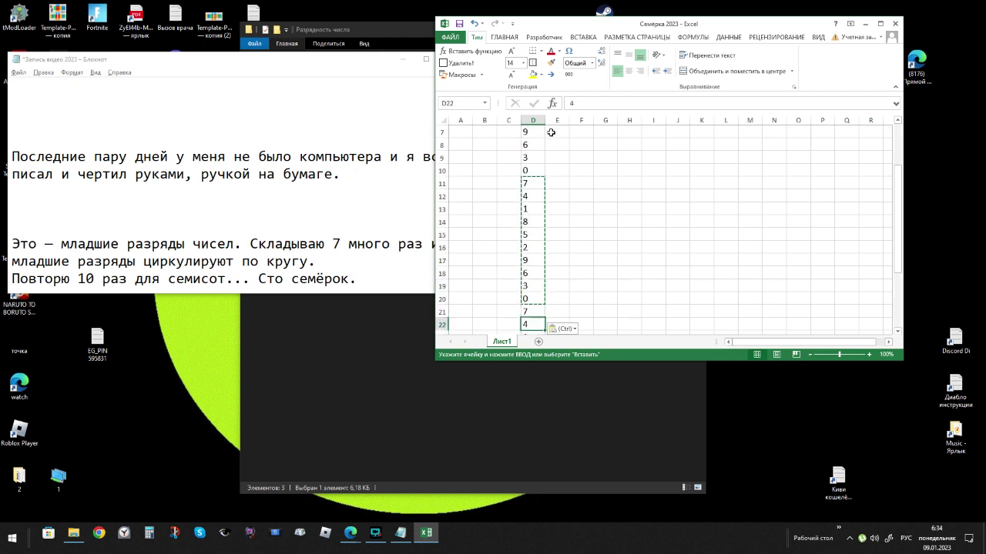
{"action": "key", "text": "Down"}
{"action": "key", "text": "Down"}
{"action": "key", "text": "Down"}
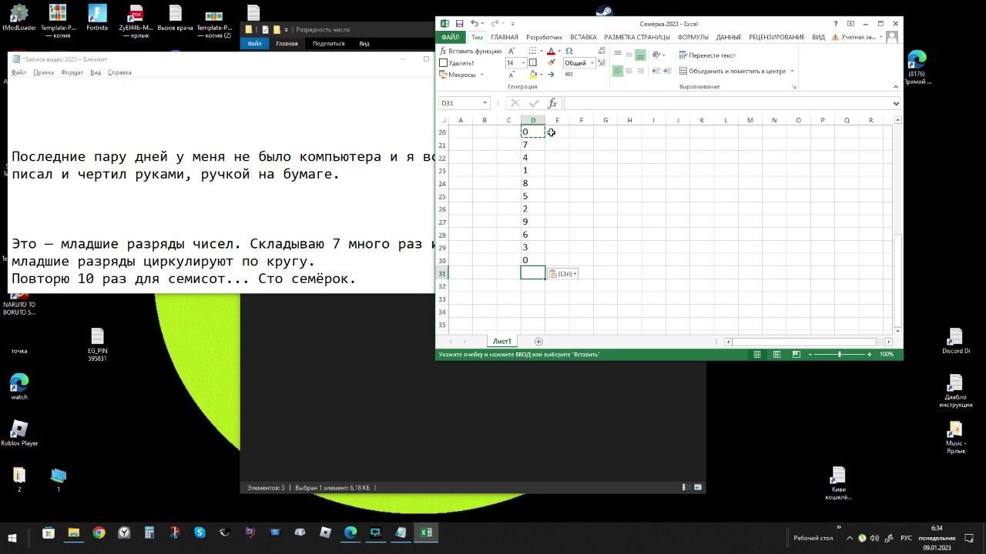
{"action": "key", "text": "ctrl+v"}
Extend column D with another copy of the digit block starting at D41 and go to its last entry, D50
{"action": "key", "text": "Down"}
{"action": "key", "text": "Down"}
{"action": "key", "text": "Down"}
{"action": "key", "text": "Down"}
{"action": "key", "text": "Down"}
{"action": "key", "text": "Down"}
{"action": "key", "text": "Down"}
{"action": "key", "text": "Down"}
{"action": "key", "text": "Down"}
{"action": "key", "text": "Down"}
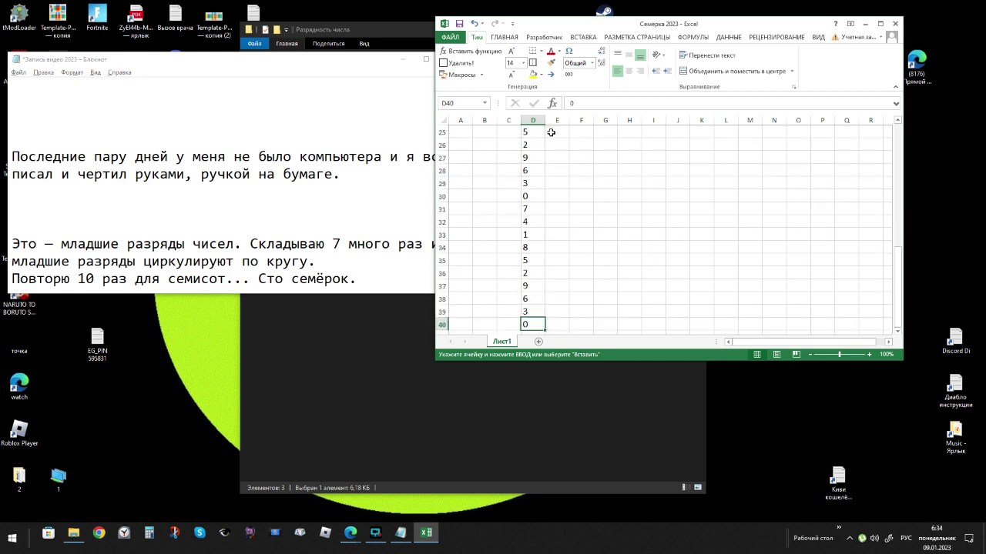
{"action": "key", "text": "ctrl+Down"}
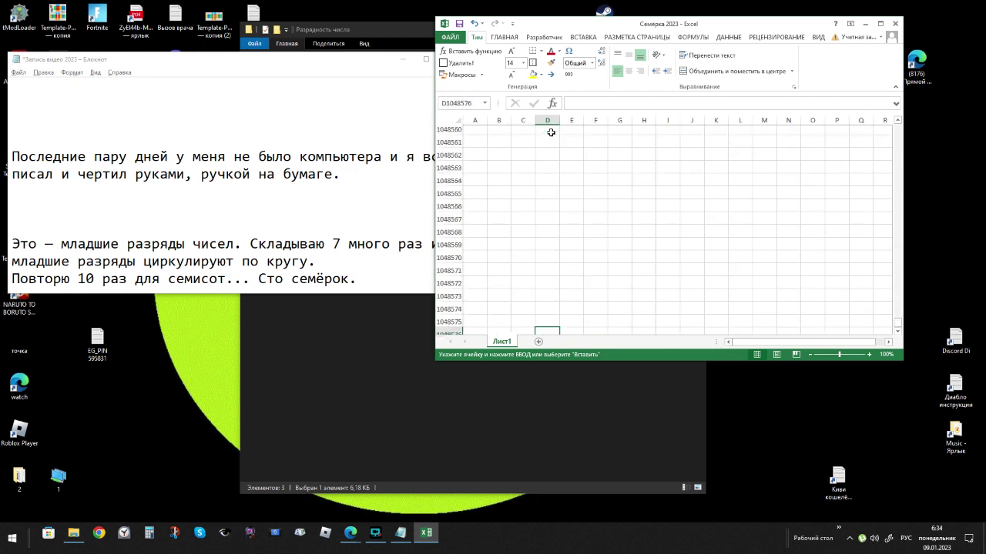
{"action": "key", "text": "ctrl+Up"}
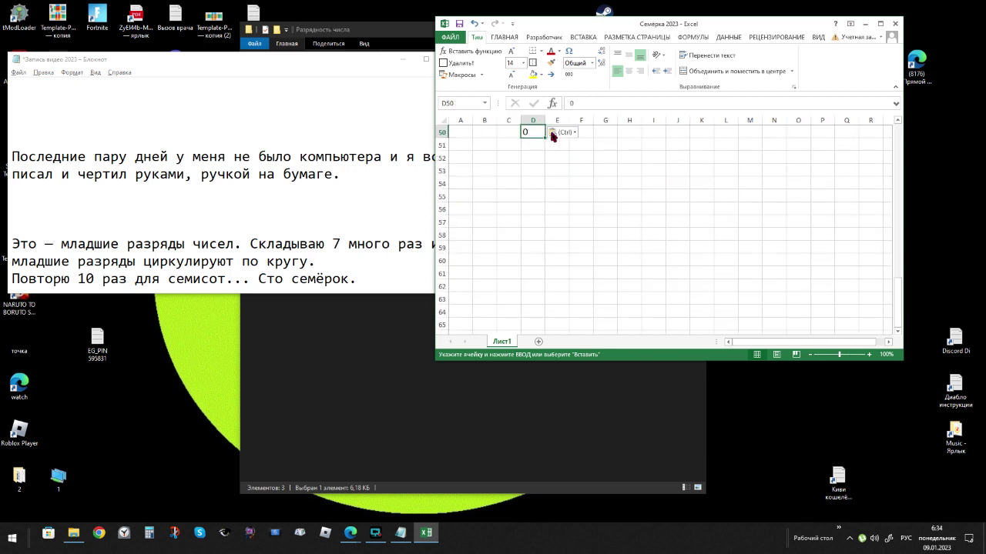
Paste the digit block three more times down column D, starting at D51, D61 and D71
{"action": "key", "text": "Down"}
{"action": "key", "text": "ctrl+v"}
{"action": "key", "text": "Down"}
{"action": "key", "text": "Down"}
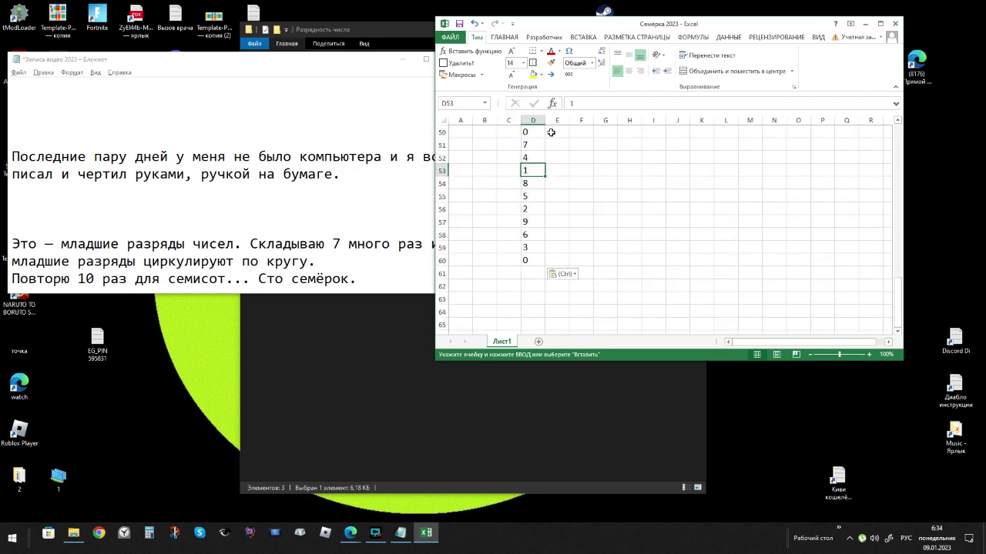
{"action": "key", "text": "ctrl+Down"}
{"action": "key", "text": "Down"}
{"action": "key", "text": "ctrl+v"}
{"action": "key", "text": "Down"}
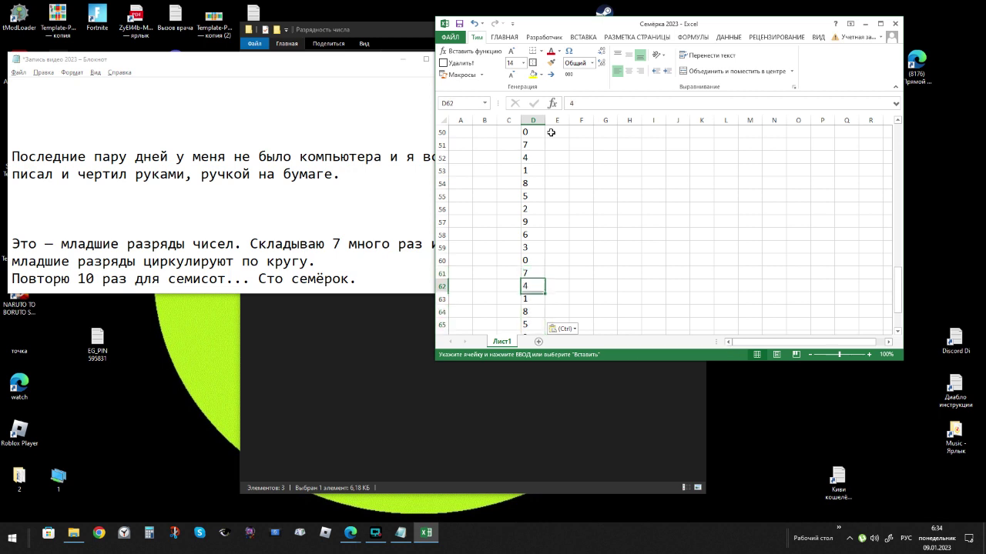
{"action": "key", "text": "ctrl+Down"}
{"action": "key", "text": "Down"}
{"action": "key", "text": "ctrl+v"}
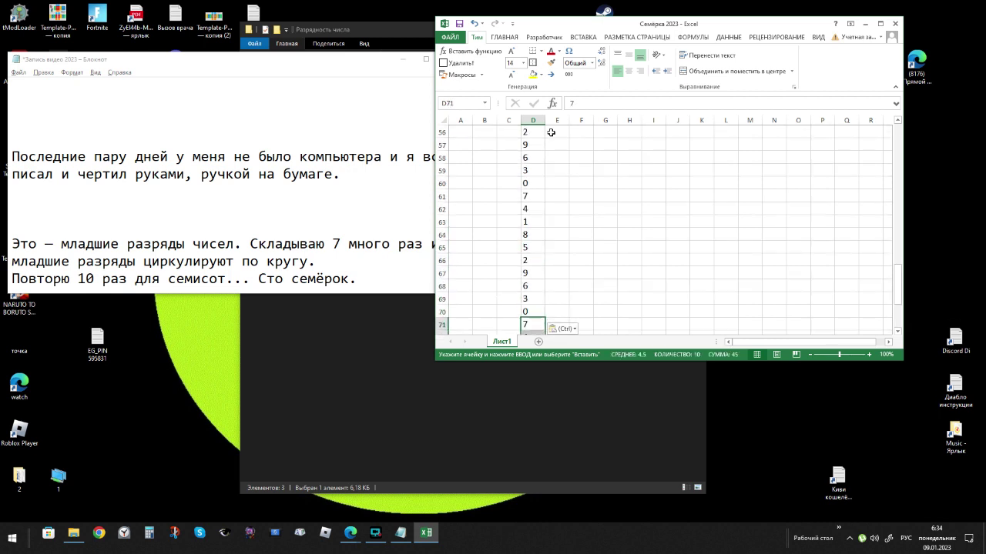
Paste the digit block at D81 and D91 to fill column D down to row 100
{"action": "key", "text": "ctrl+Down"}
{"action": "key", "text": "Down"}
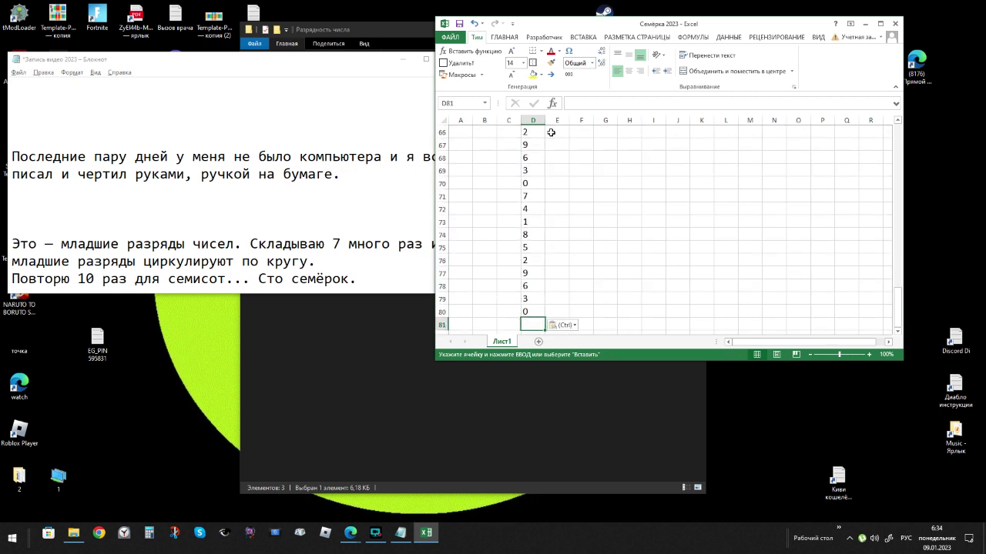
{"action": "key", "text": "ctrl+v"}
{"action": "key", "text": "ctrl+Down"}
{"action": "key", "text": "Down"}
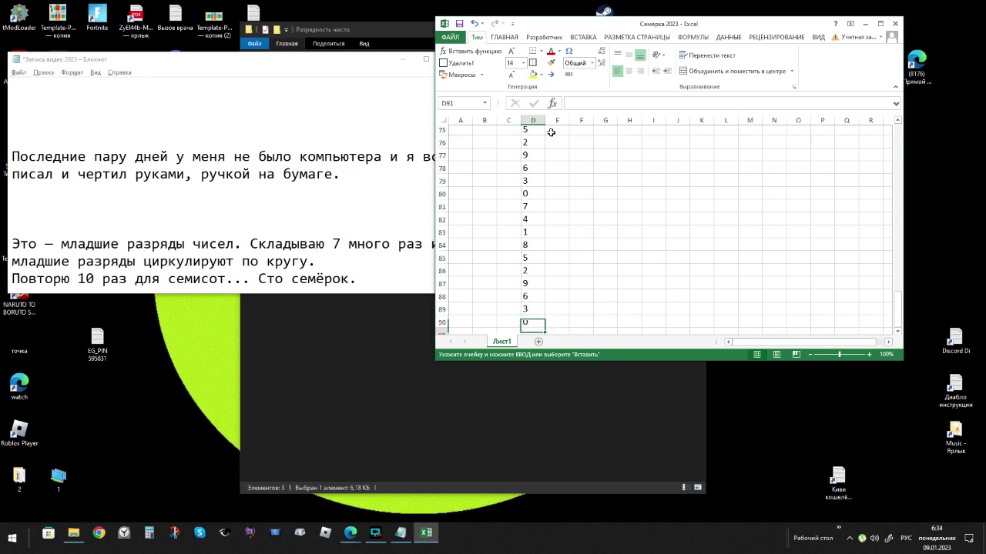
{"action": "key", "text": "ctrl+v"}
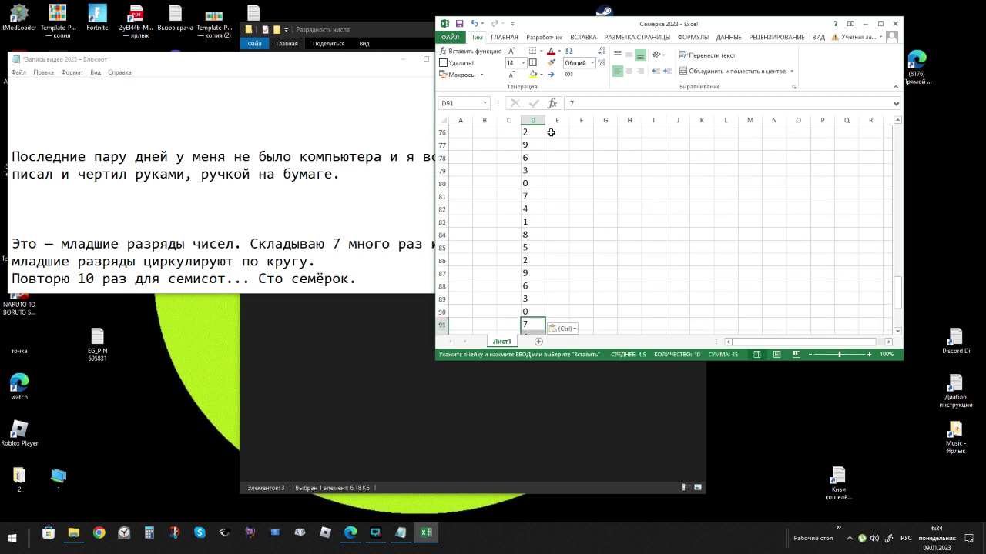
{"action": "key", "text": "ctrl+Down"}
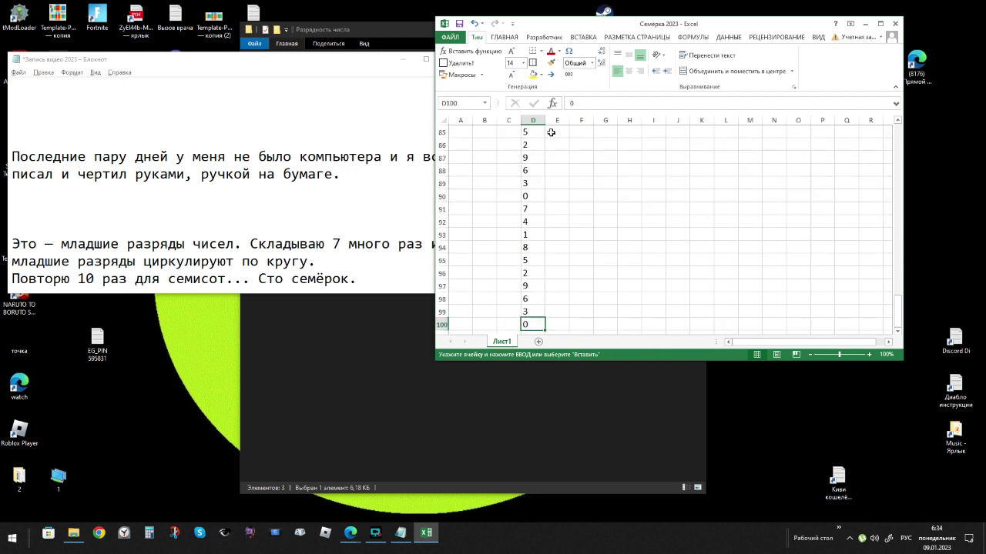
{"action": "key", "text": "Down"}
{"action": "key", "text": "ctrl+v"}
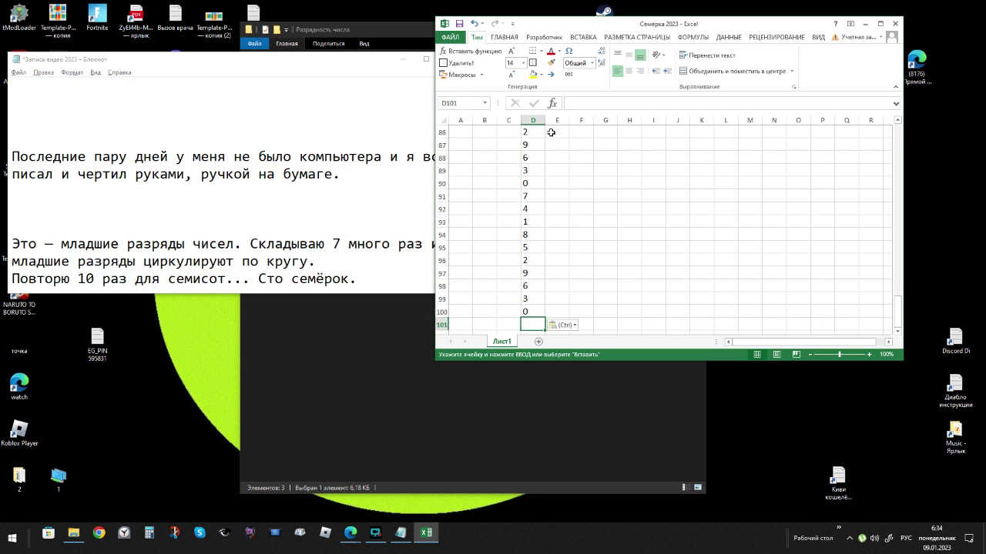
Return to the start of the column D list and maximize the workbook window
{"action": "key", "text": "Page_Up"}
{"action": "key", "text": "Page_Up"}
{"action": "key", "text": "Page_Up"}
{"action": "key", "text": "Page_Up"}
{"action": "key", "text": "Page_Up"}
{"action": "key", "text": "Page_Up"}
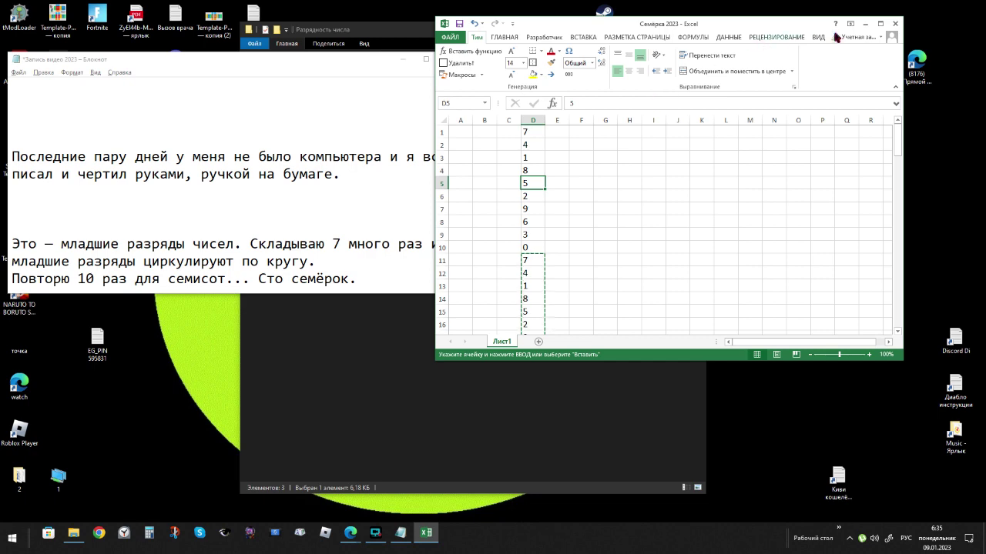
{"action": "left_click", "coordinate": [877, 26]}
{"action": "scroll", "coordinate": [401, 196], "scroll_direction": "down", "scroll_amount": 2}
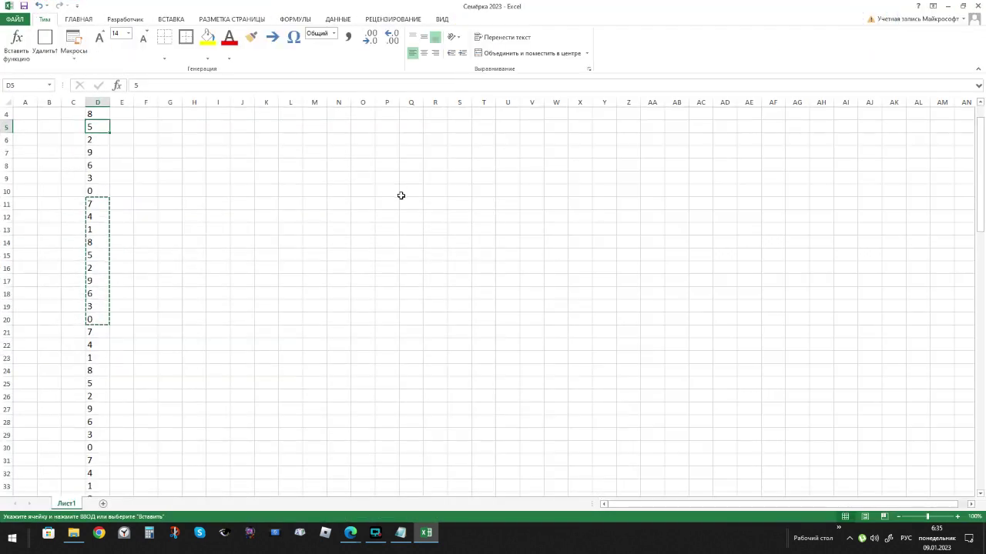
Cancel the pending copy and look through the column D digits down to row 100
{"action": "left_click", "coordinate": [215, 223]}
{"action": "key", "text": "Escape"}
{"action": "scroll", "coordinate": [216, 223], "scroll_direction": "down", "scroll_amount": 13}
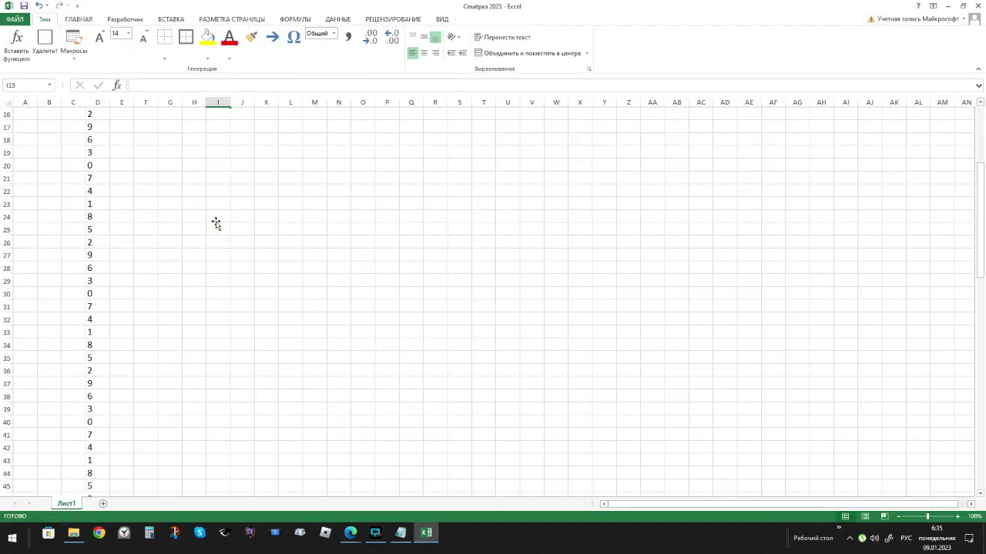
{"action": "scroll", "coordinate": [213, 244], "scroll_direction": "down", "scroll_amount": 15}
{"action": "scroll", "coordinate": [214, 245], "scroll_direction": "up", "scroll_amount": 18}
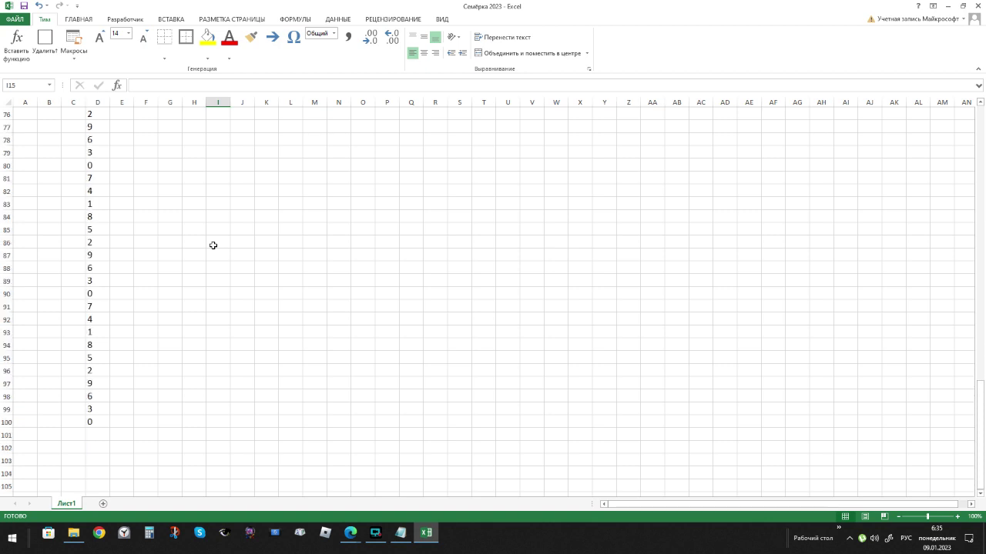
{"action": "scroll", "coordinate": [213, 245], "scroll_direction": "up", "scroll_amount": 10}
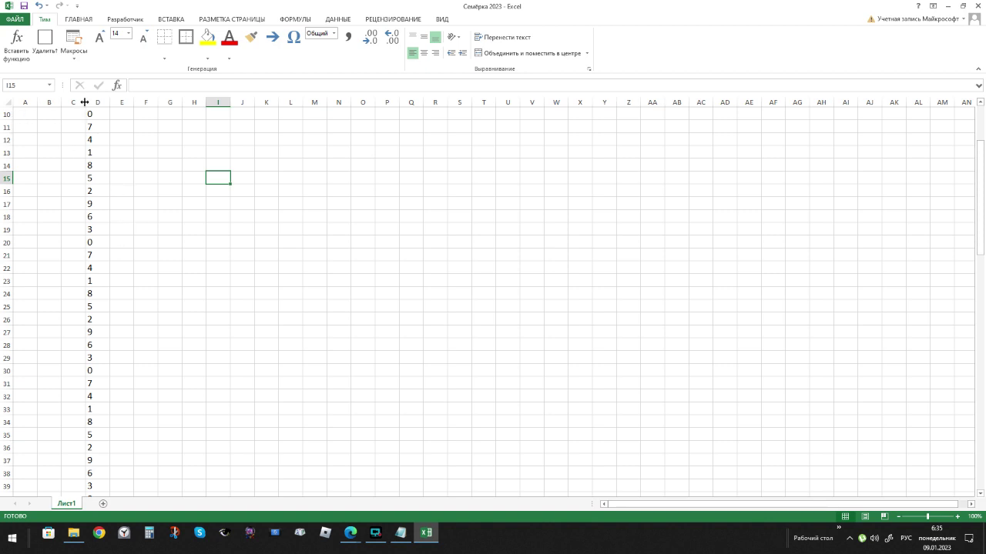
Increase the font size of the whole sheet to 20 and deselect the cells
{"action": "right_click", "coordinate": [9, 105]}
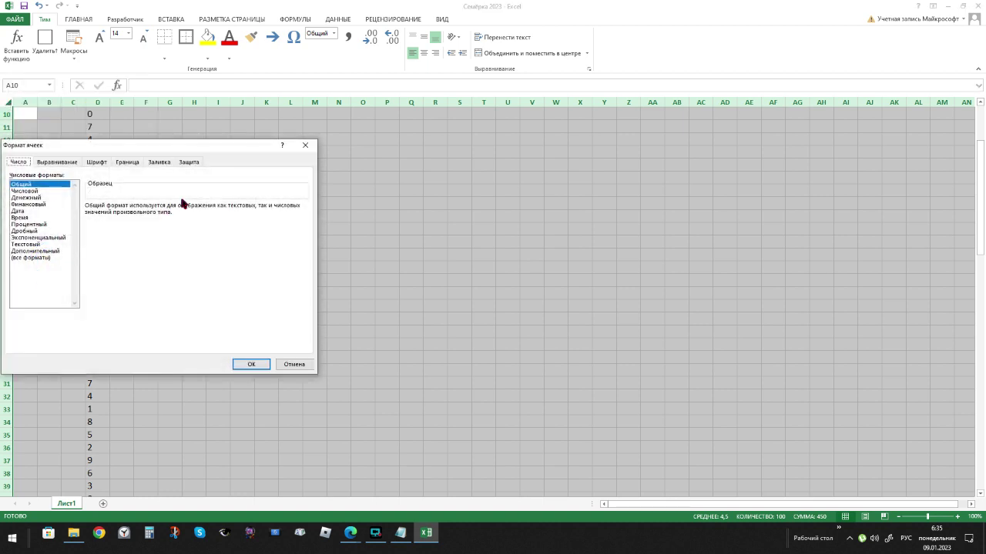
{"action": "left_click", "coordinate": [438, 201]}
{"action": "left_click", "coordinate": [294, 364]}
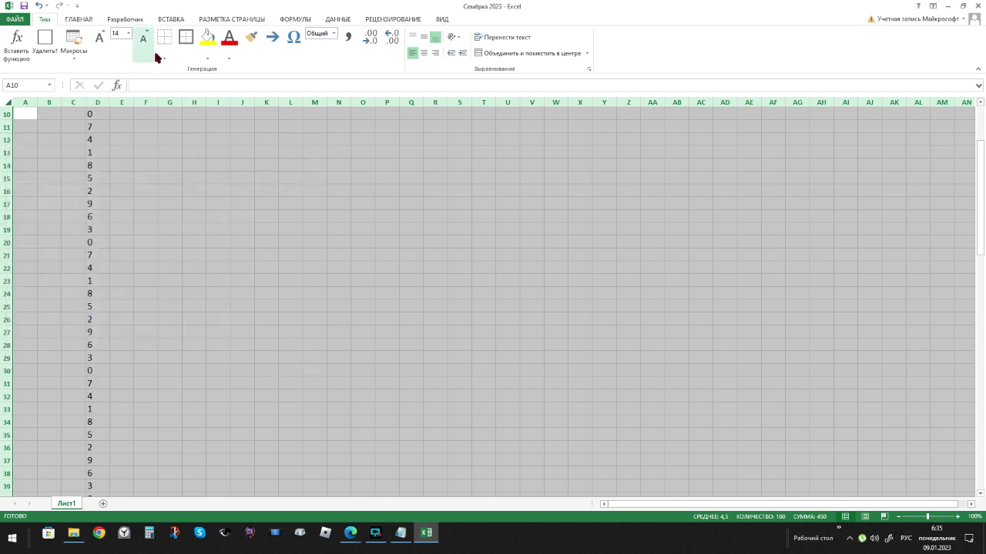
{"action": "left_click", "coordinate": [102, 44]}
{"action": "left_click", "coordinate": [101, 44]}
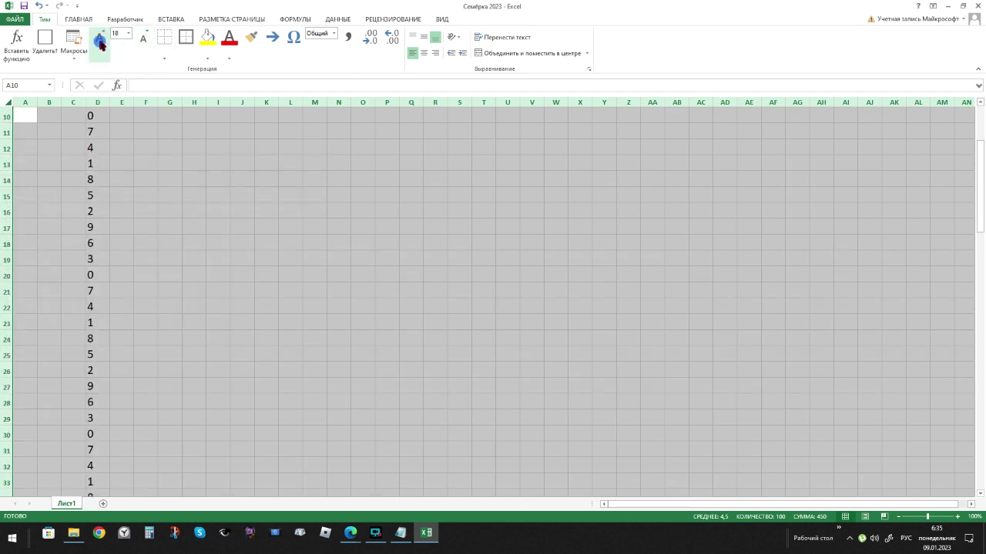
{"action": "left_click", "coordinate": [102, 44]}
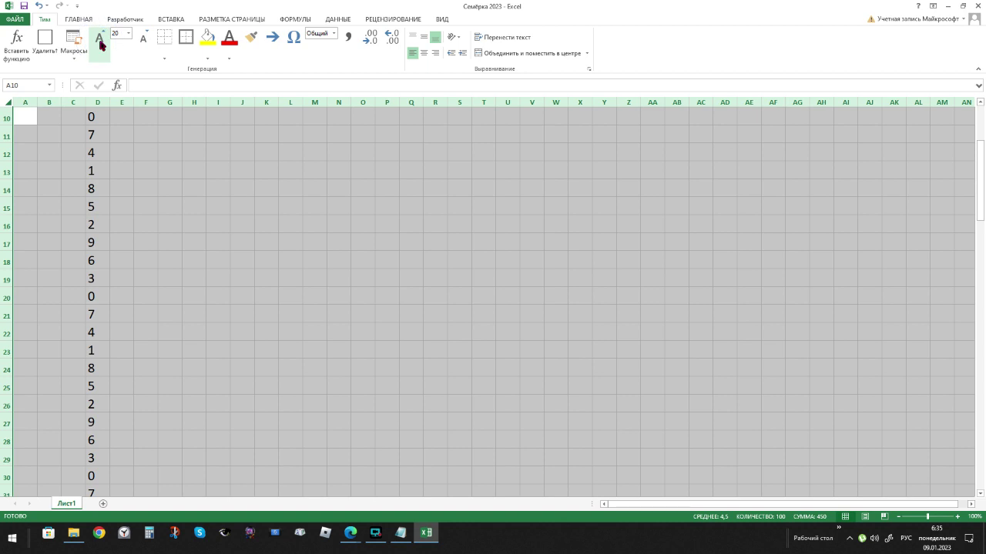
{"action": "scroll", "coordinate": [249, 275], "scroll_direction": "up", "scroll_amount": 3}
{"action": "left_click", "coordinate": [205, 267]}
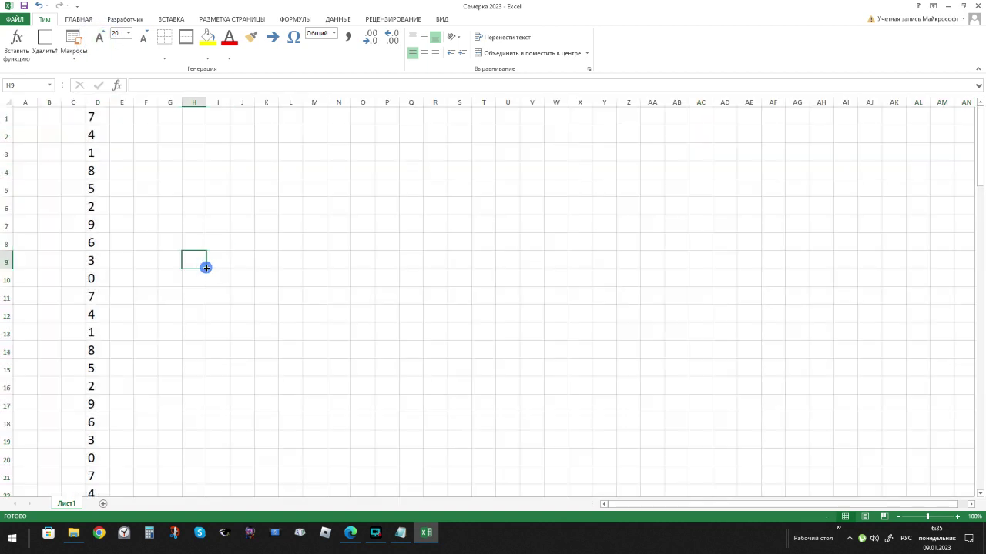
{"action": "left_click", "coordinate": [205, 244]}
{"action": "scroll", "coordinate": [204, 247], "scroll_direction": "down", "scroll_amount": 11}
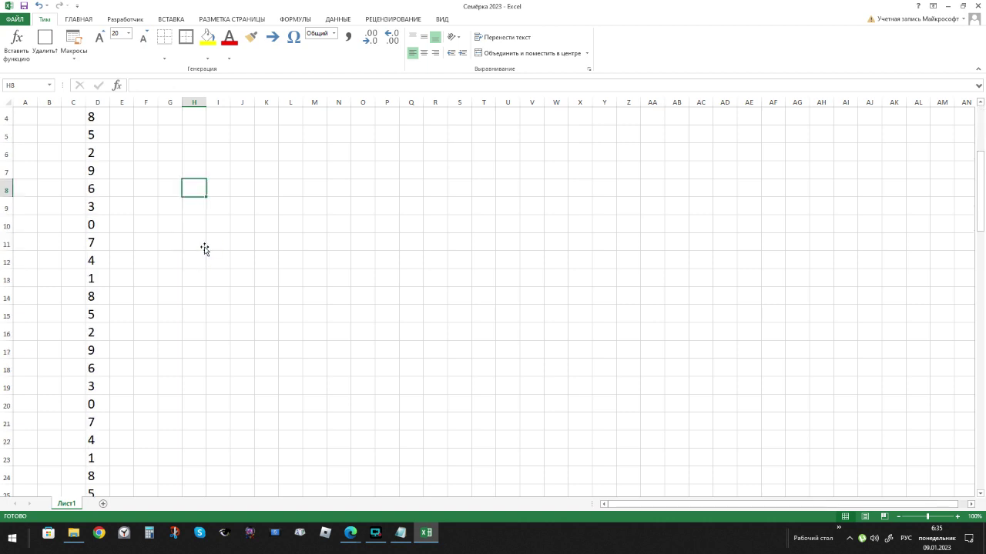
{"action": "scroll", "coordinate": [197, 241], "scroll_direction": "up", "scroll_amount": 11}
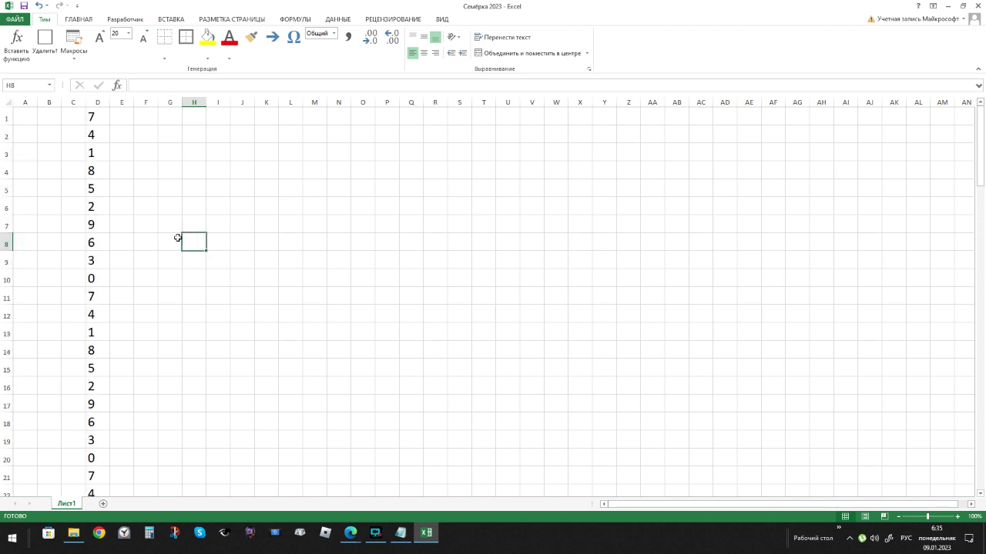
Copy the first twenty digits of the list, cells D1 to D20
{"action": "left_click", "coordinate": [94, 121]}
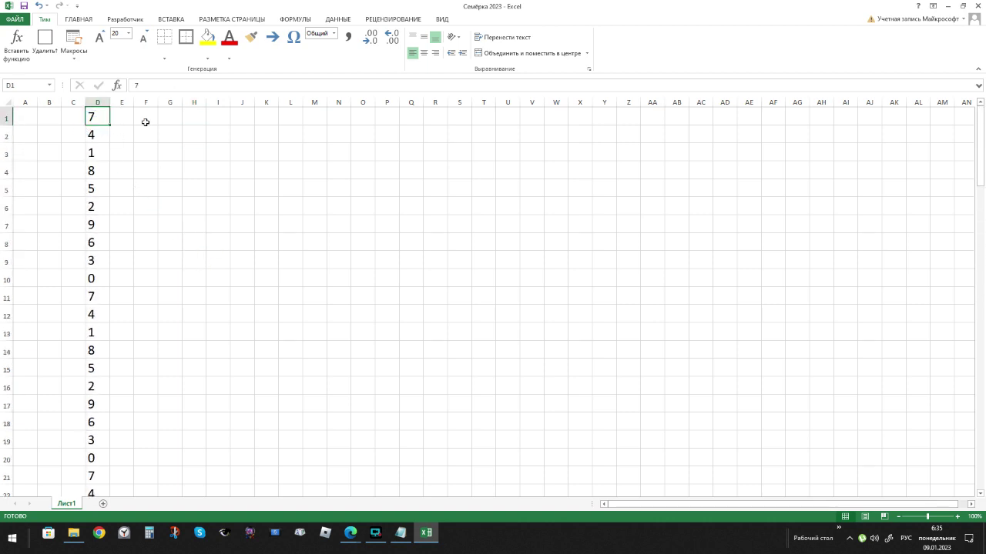
{"action": "key", "text": "shift+Down"}
{"action": "key", "text": "shift+Down"}
{"action": "key", "text": "shift+Down"}
{"action": "key", "text": "shift+Down"}
{"action": "key", "text": "shift+Down"}
{"action": "key", "text": "shift+Down"}
{"action": "key", "text": "shift+Down"}
{"action": "key", "text": "shift+Down"}
{"action": "key", "text": "shift+Down"}
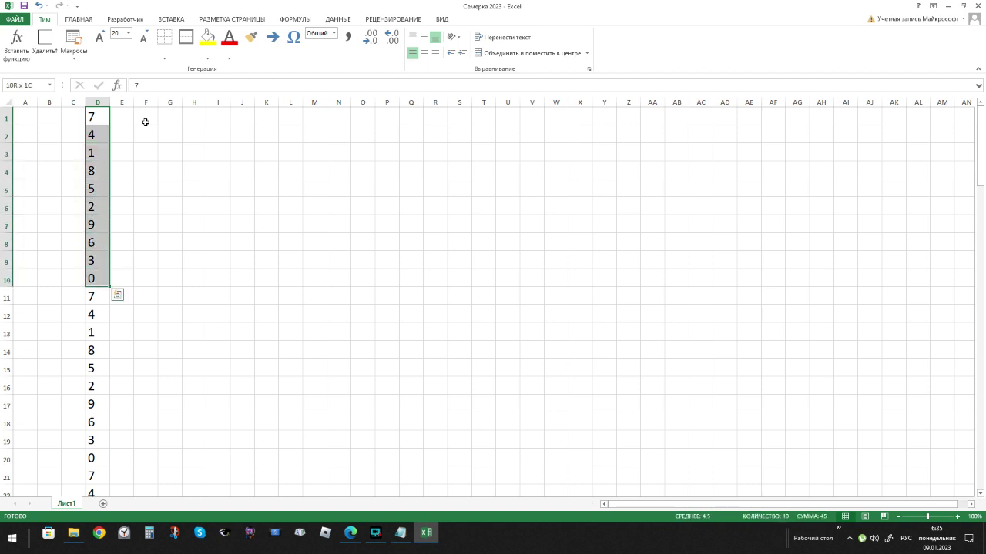
{"action": "key", "text": "shift+Down"}
{"action": "key", "text": "shift+Down"}
{"action": "key", "text": "shift+Down"}
{"action": "key", "text": "shift+Down"}
{"action": "key", "text": "shift+Down"}
{"action": "key", "text": "shift+Down"}
{"action": "key", "text": "shift+Down"}
{"action": "key", "text": "shift+Down"}
{"action": "key", "text": "shift+Down"}
{"action": "key", "text": "shift+Down"}
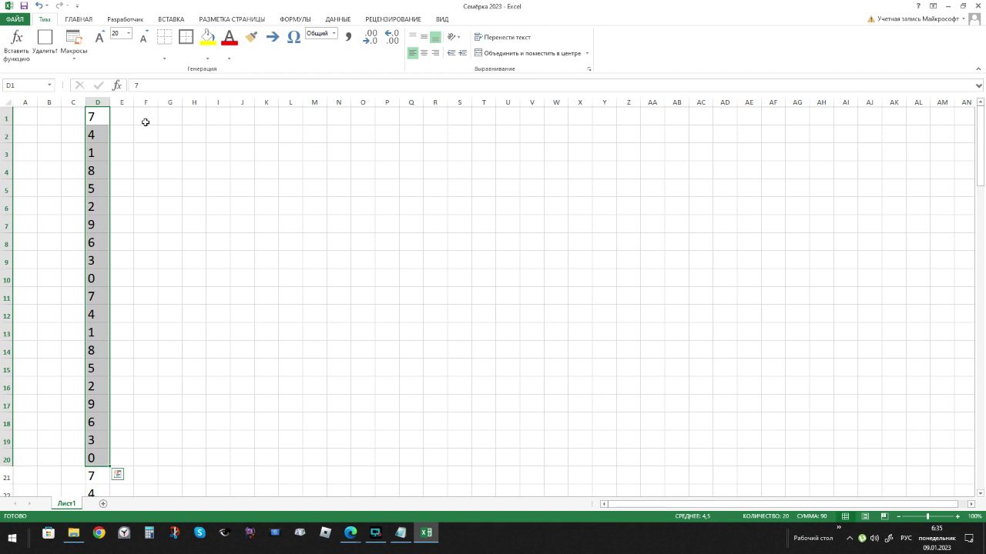
{"action": "key", "text": "ctrl+c"}
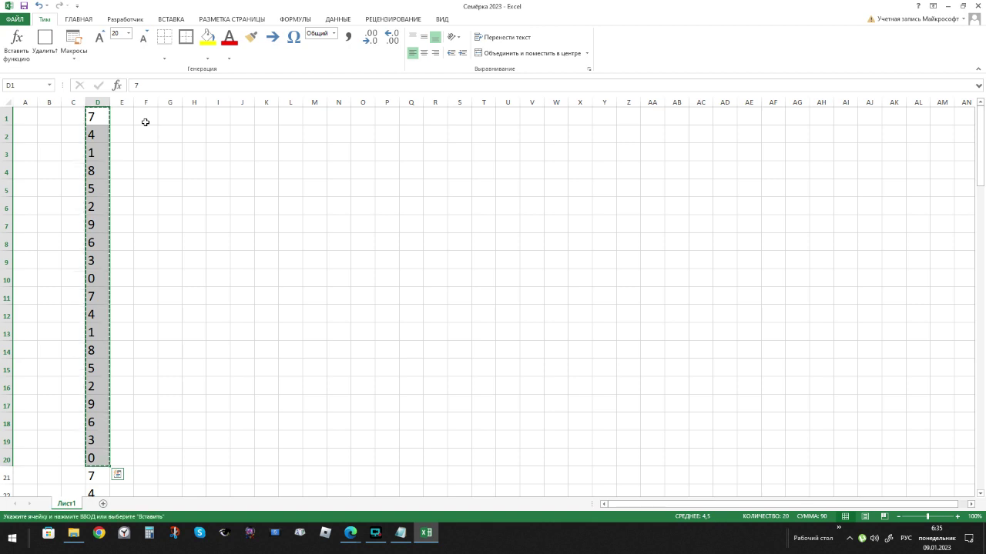
Paste the copied twenty-digit block into column I, starting at I1
{"action": "key", "text": "Right"}
{"action": "key", "text": "Right"}
{"action": "key", "text": "Right"}
{"action": "key", "text": "Right"}
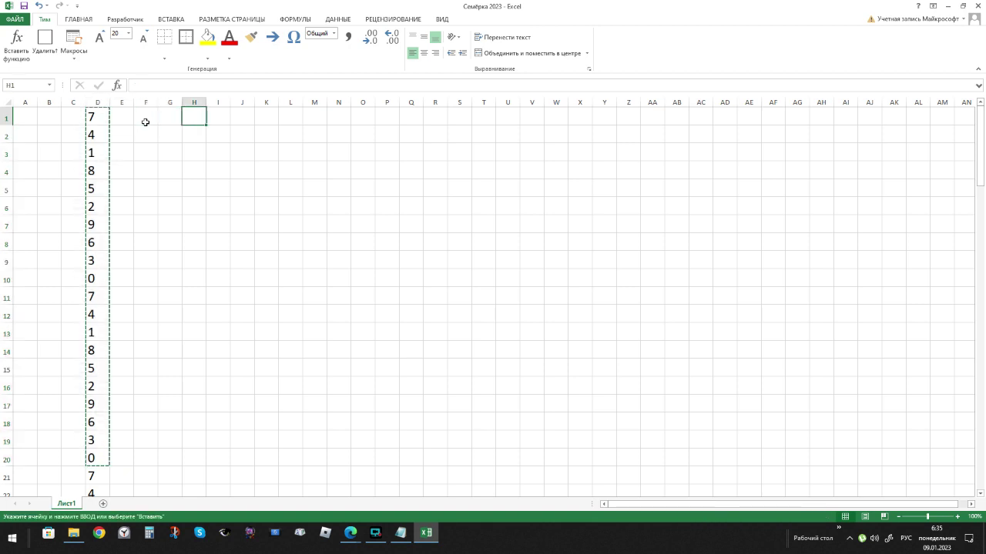
{"action": "key", "text": "Right"}
{"action": "key", "text": "ctrl+v"}
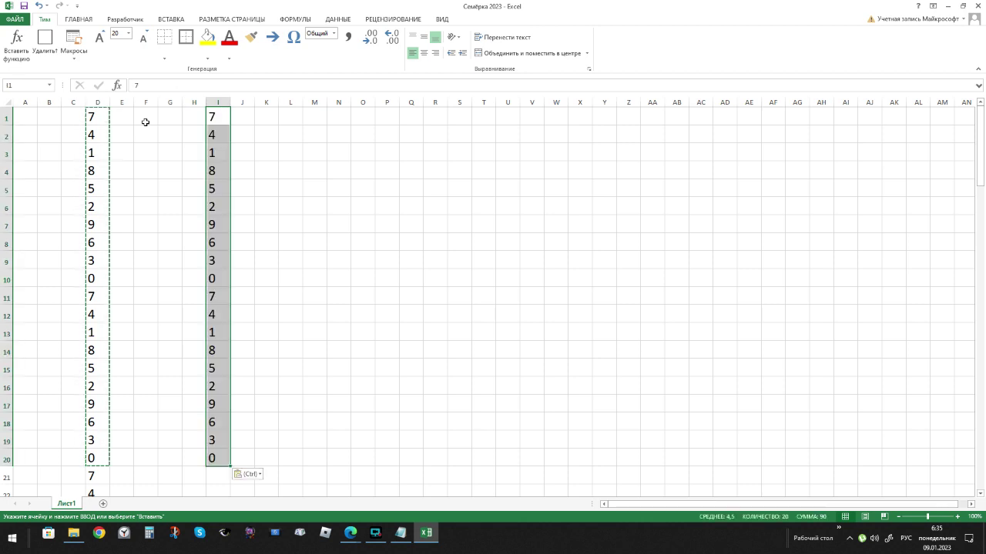
Paste the twenty-digit block into column M, starting at M1
{"action": "key", "text": "Right"}
{"action": "key", "text": "Right"}
{"action": "key", "text": "Right"}
{"action": "key", "text": "Right"}
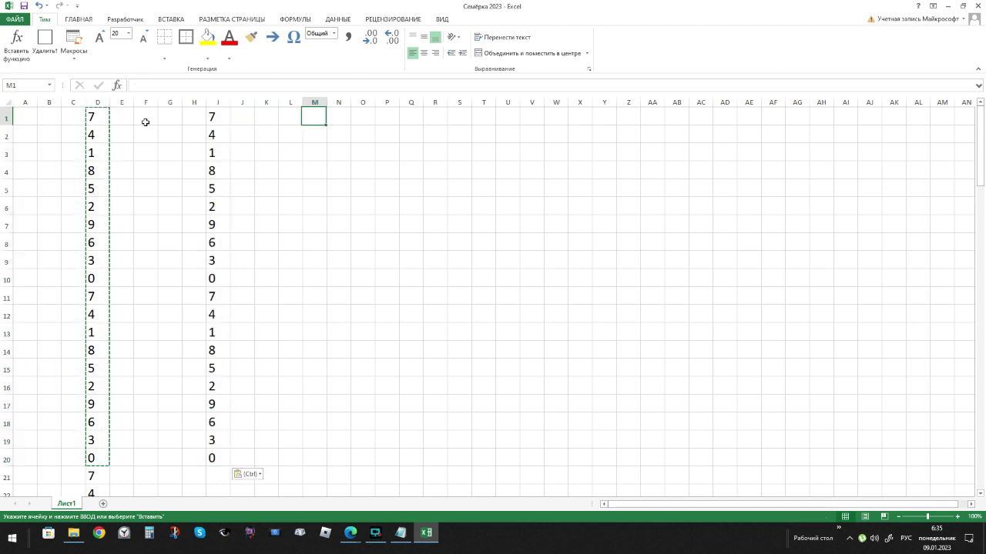
{"action": "key", "text": "ctrl+v"}
Paste the twenty-digit block into column N, starting at N1
{"action": "key", "text": "Right"}
{"action": "key", "text": "Right"}
{"action": "key", "text": "Right"}
{"action": "key", "text": "Right"}
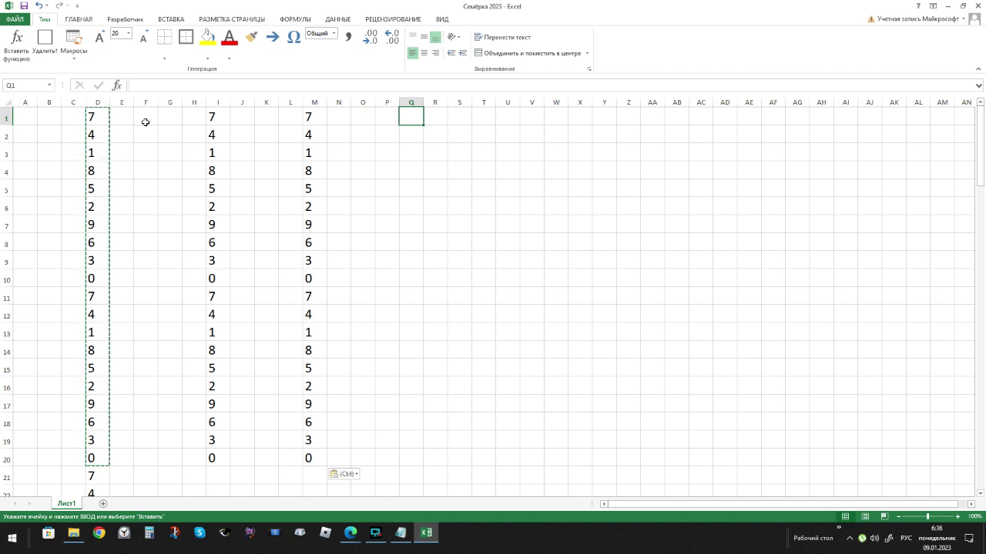
{"action": "key", "text": "Left"}
{"action": "key", "text": "Left"}
{"action": "key", "text": "Left"}
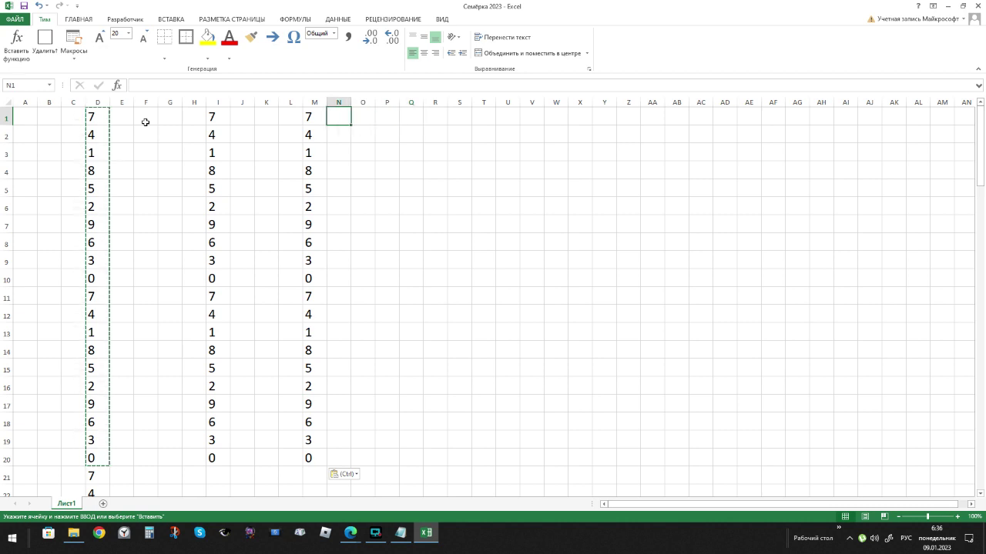
{"action": "key", "text": "ctrl+v"}
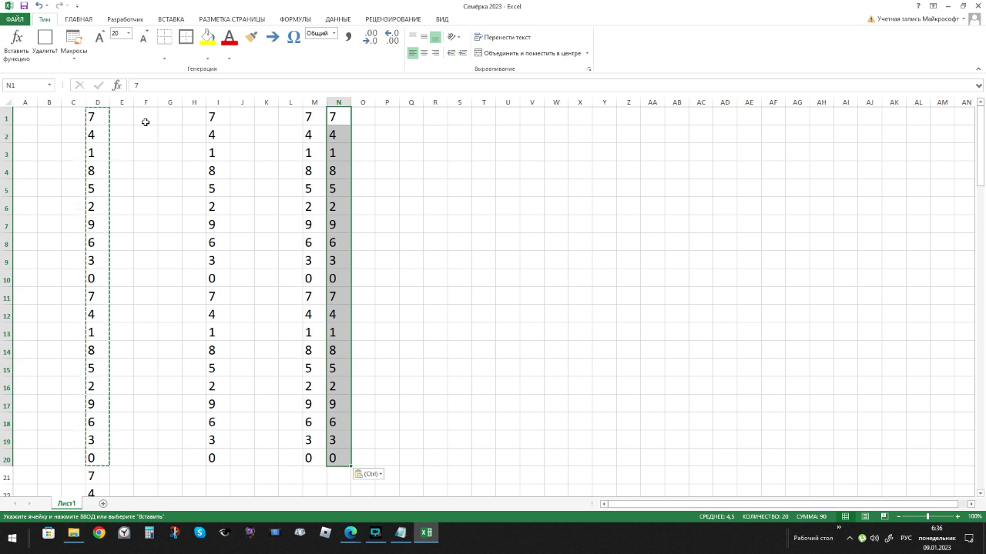
Paste another copy of the twenty-digit block five columns further along, starting at S1
{"action": "key", "text": "Right"}
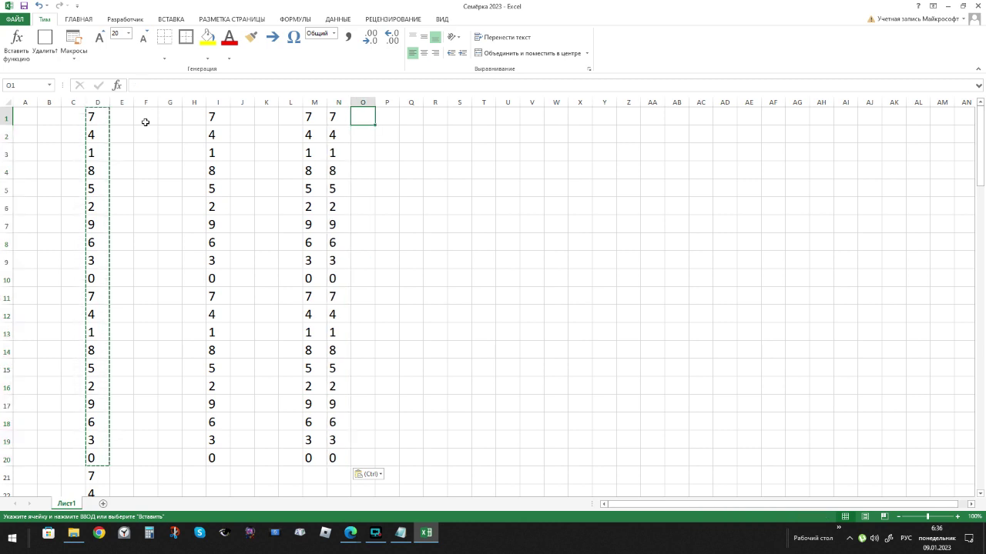
{"action": "key", "text": "Right"}
{"action": "key", "text": "Right"}
{"action": "key", "text": "Right"}
{"action": "key", "text": "Right"}
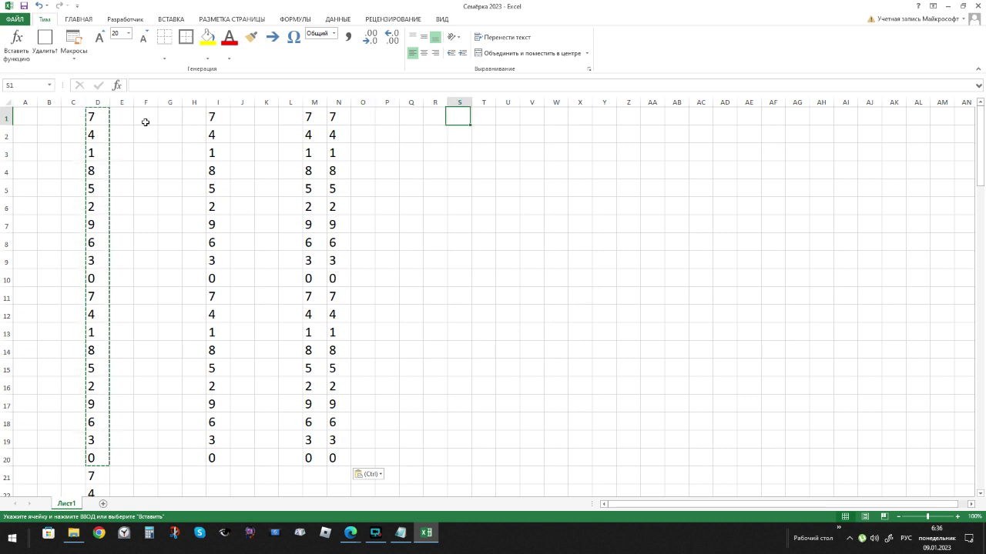
{"action": "key", "text": "ctrl+v"}
Paste a further copy of the twenty-digit block into column X, starting at X1
{"action": "key", "text": "Right"}
{"action": "key", "text": "Right"}
{"action": "key", "text": "Right"}
{"action": "key", "text": "Right"}
{"action": "key", "text": "Right"}
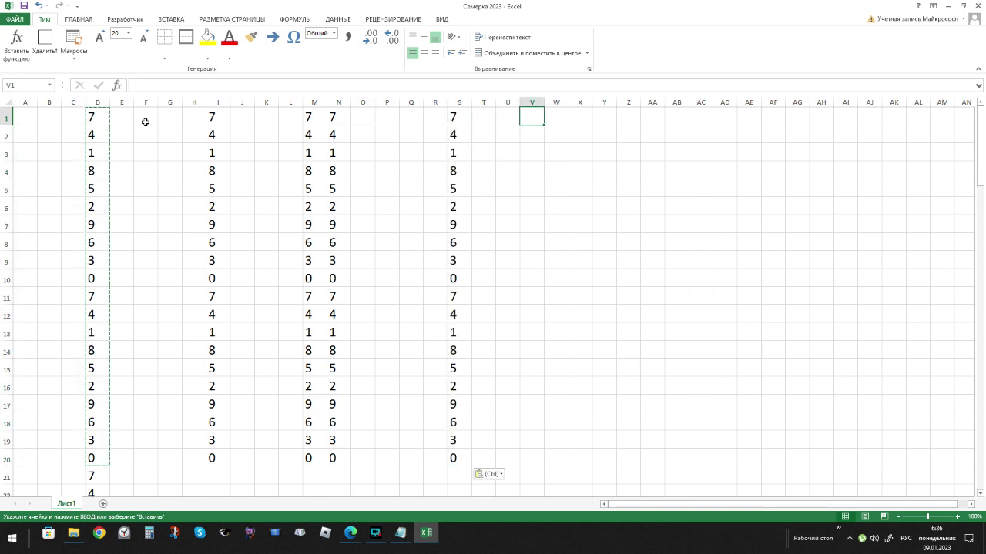
{"action": "key", "text": "ctrl+v"}
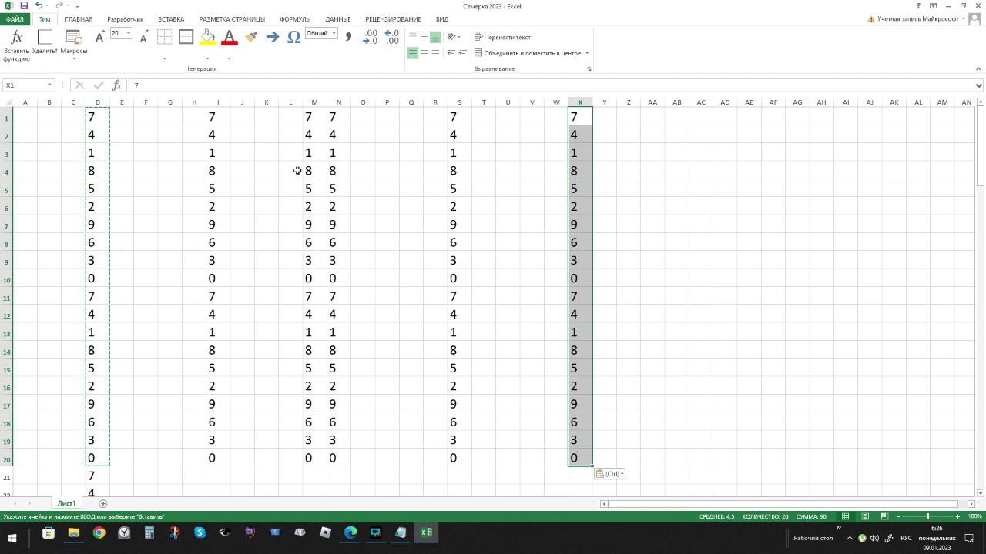
Delete the misplaced digits in column M and the whole hundred-digit list in column D
{"action": "left_click", "coordinate": [314, 105]}
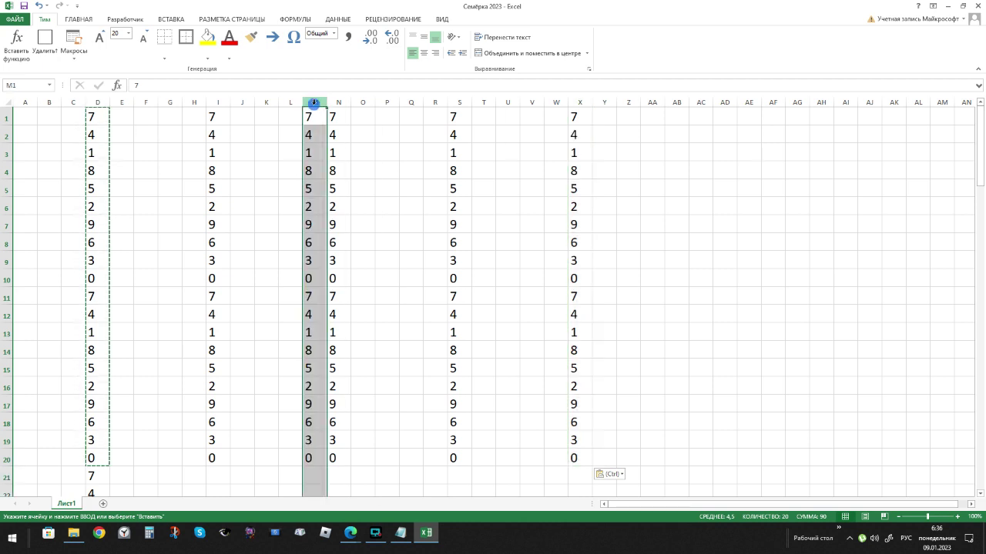
{"action": "key", "text": "Delete"}
{"action": "scroll", "coordinate": [152, 176], "scroll_direction": "down", "scroll_amount": 5}
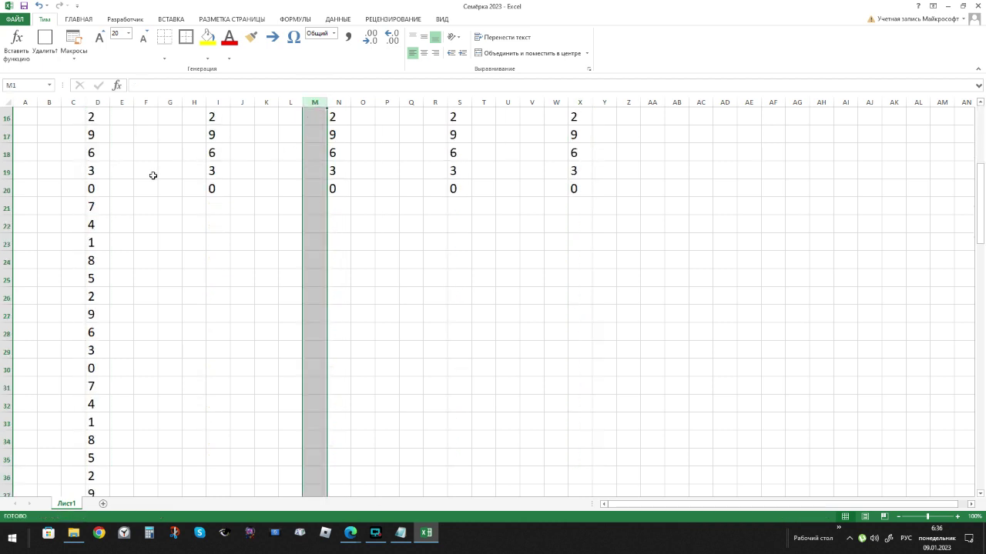
{"action": "scroll", "coordinate": [152, 176], "scroll_direction": "up", "scroll_amount": 5}
{"action": "left_click_drag", "start_coordinate": [215, 117], "coordinate": [220, 454]}
{"action": "key", "text": "ctrl+c"}
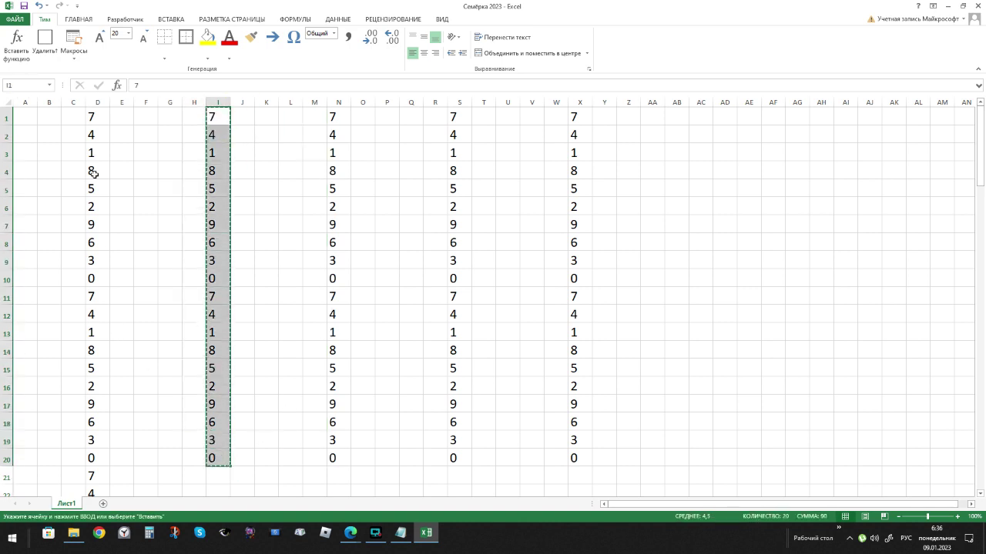
{"action": "left_click", "coordinate": [97, 104]}
{"action": "key", "text": "Delete"}
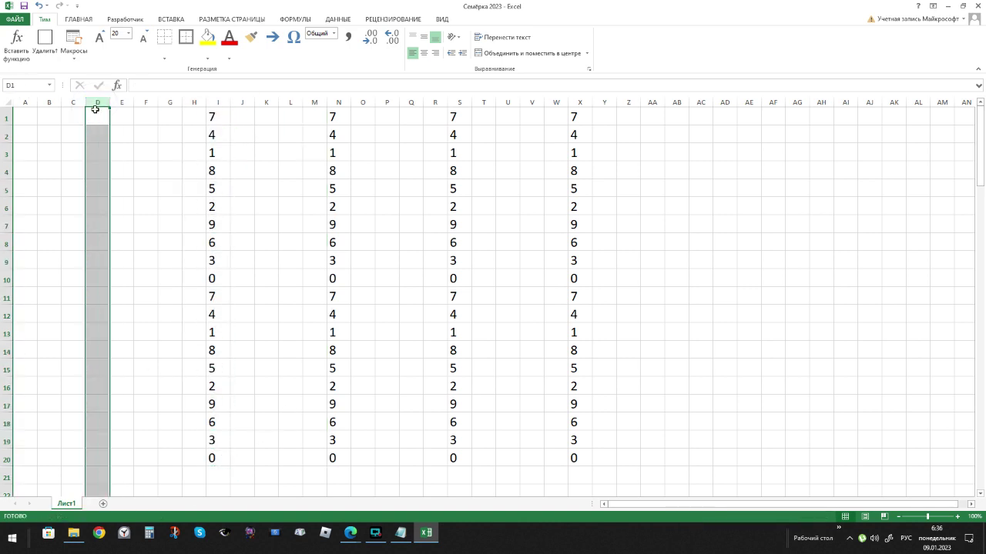
{"action": "left_click", "coordinate": [93, 113]}
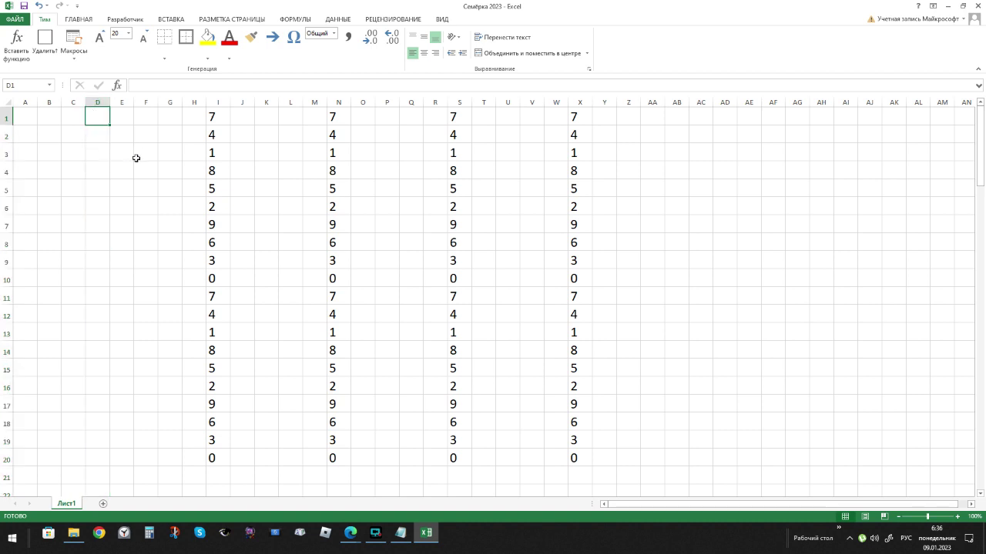
Copy the twenty-digit block from I1:I20 into column D, starting at D1
{"action": "left_click", "coordinate": [215, 117]}
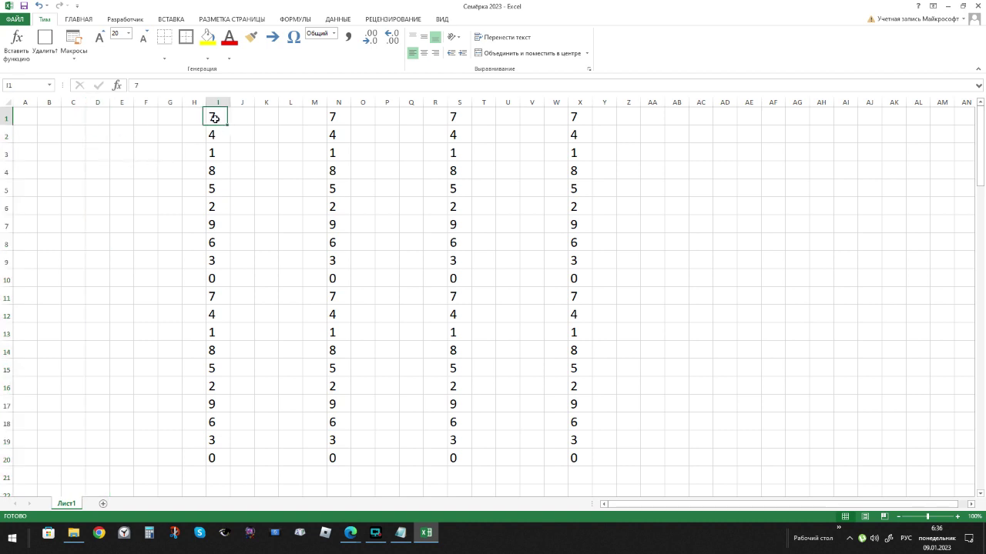
{"action": "left_click", "coordinate": [263, 260]}
{"action": "left_click_drag", "start_coordinate": [215, 117], "coordinate": [213, 456]}
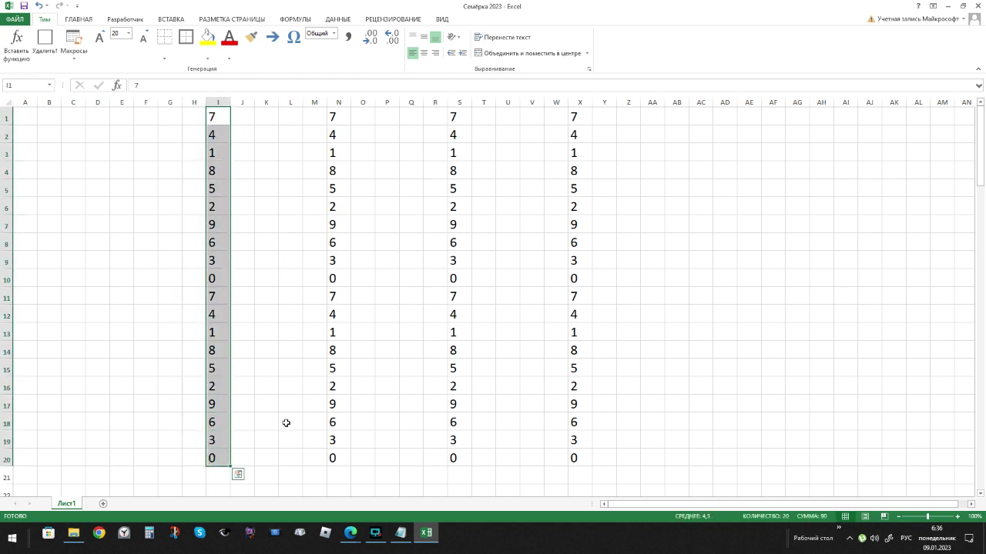
{"action": "key", "text": "ctrl+c"}
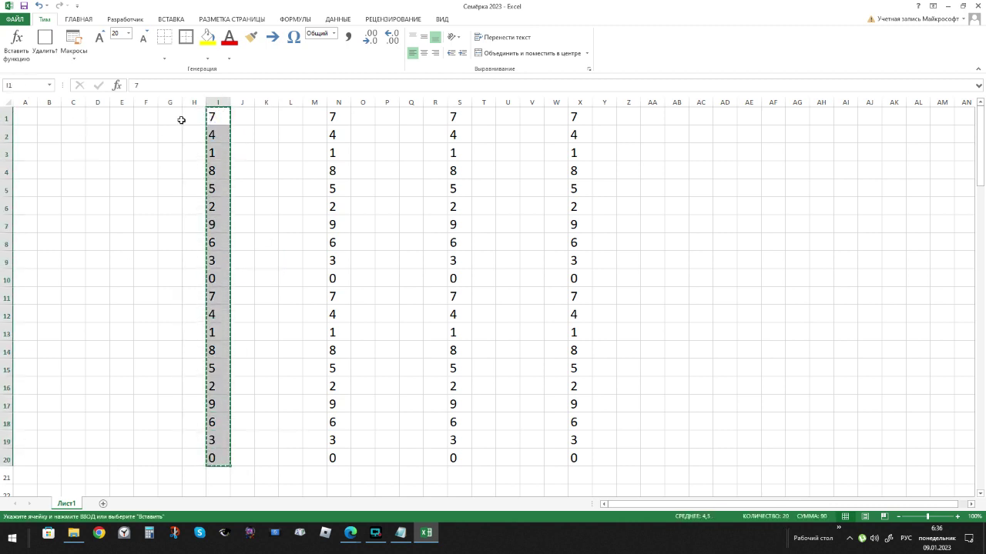
{"action": "left_click", "coordinate": [92, 120]}
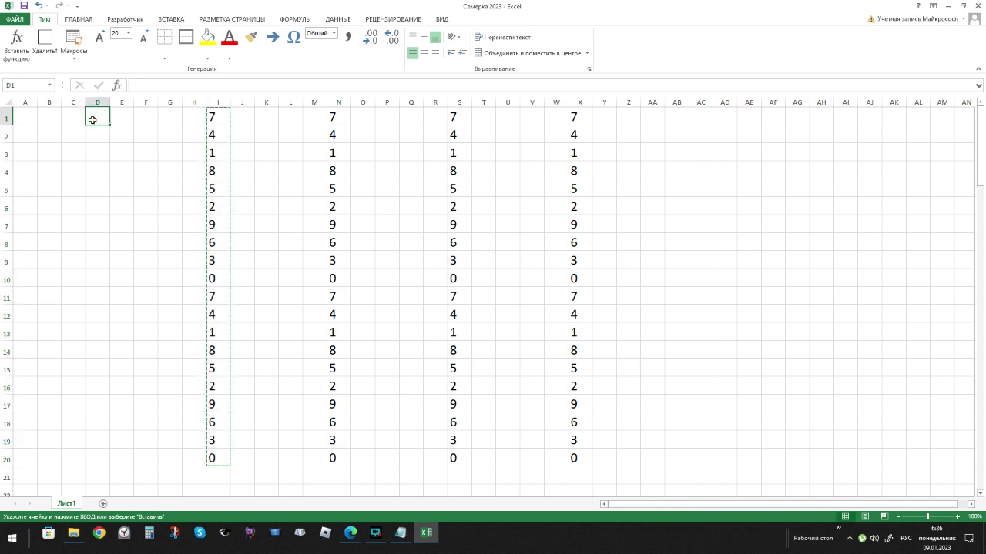
{"action": "key", "text": "ctrl+v"}
{"action": "key", "text": "Escape"}
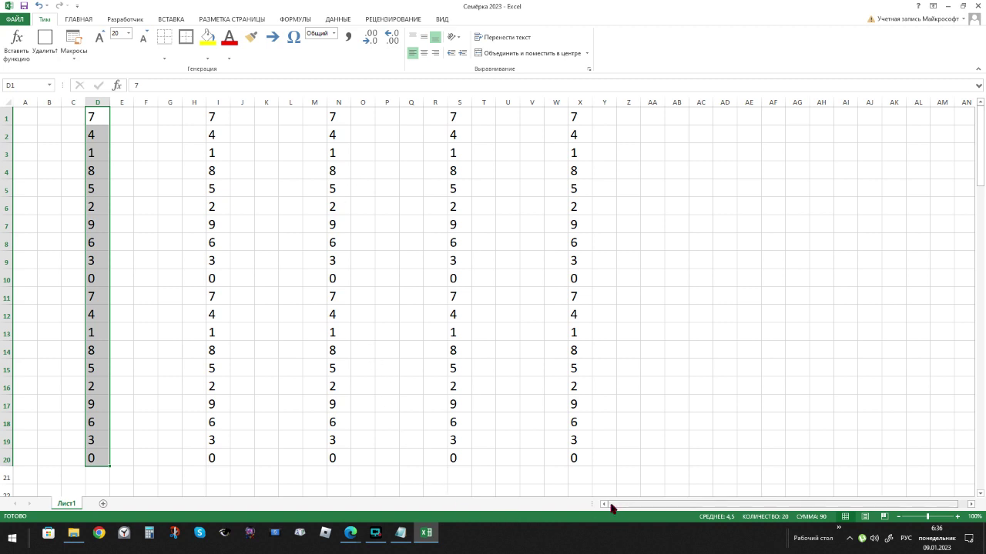
Switch to the Notepad notes, show the end of the text and move the window clear of the first three digit columns
{"action": "left_click", "coordinate": [401, 533]}
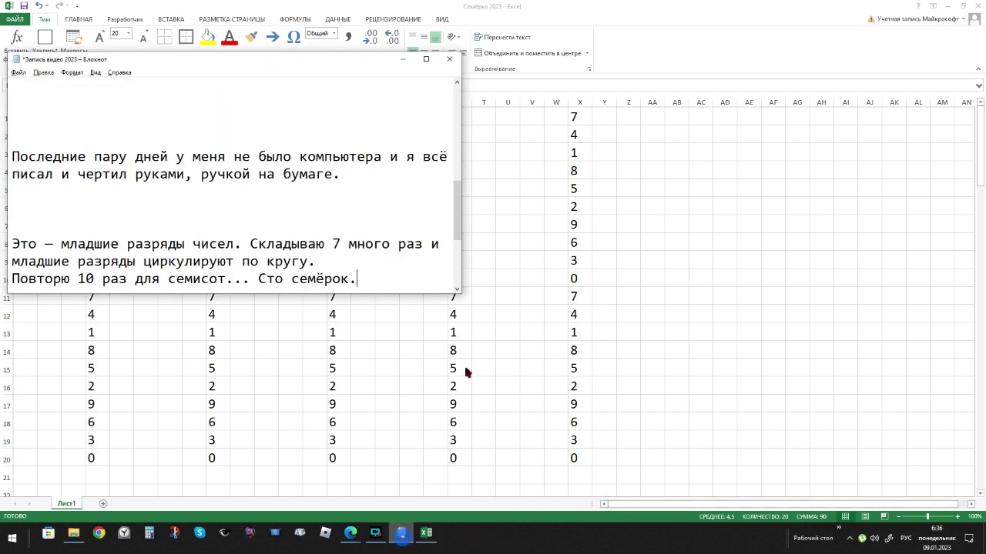
{"action": "scroll", "coordinate": [270, 146], "scroll_direction": "down", "scroll_amount": 3}
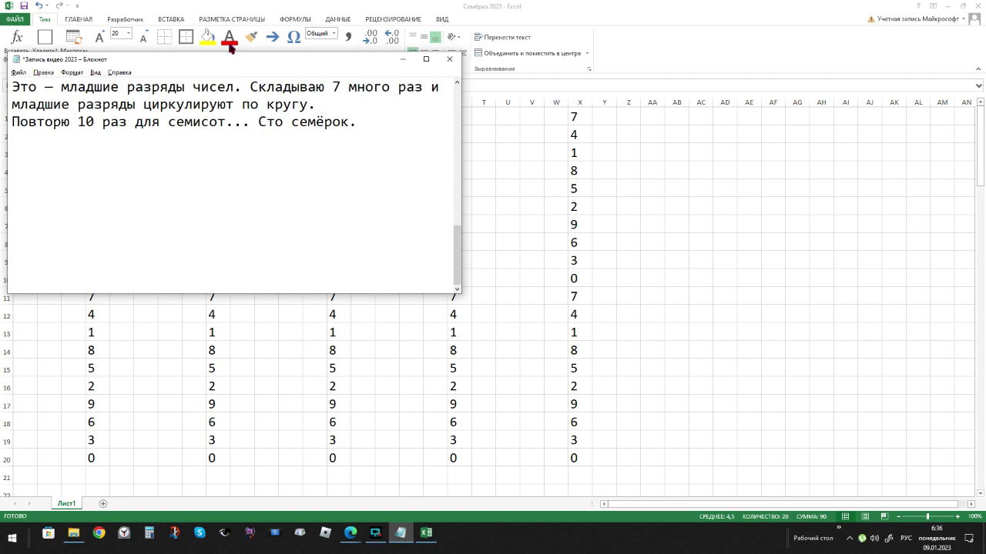
{"action": "left_click_drag", "start_coordinate": [204, 66], "coordinate": [636, 150]}
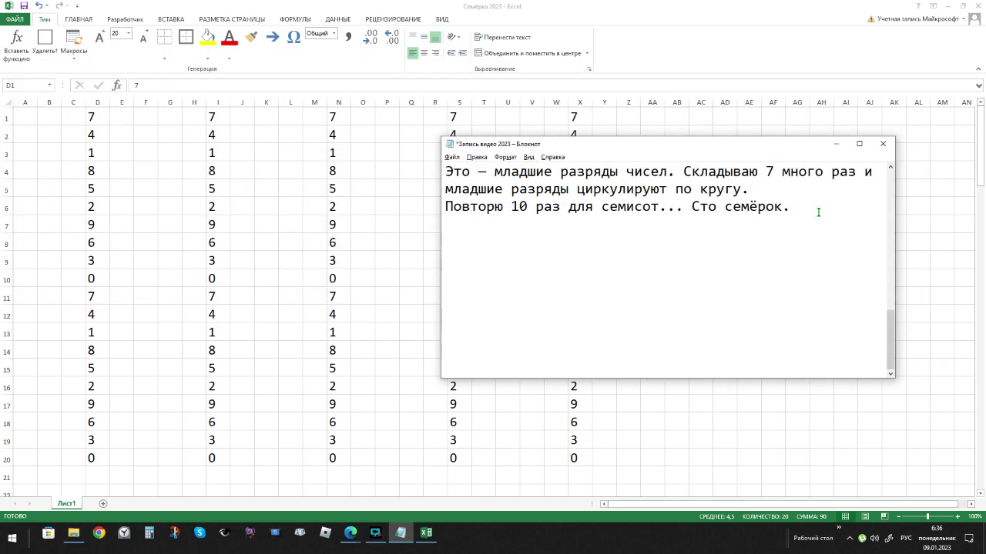
Add "Теперь впишу десятки. Они циркулируют с периодичностью 15!" four lines below the last note, saving and closing the file
{"action": "key", "text": "Return"}
{"action": "key", "text": "Return"}
{"action": "key", "text": "Return"}
{"action": "key", "text": "Return"}
{"action": "type", "text": "Теперь"}
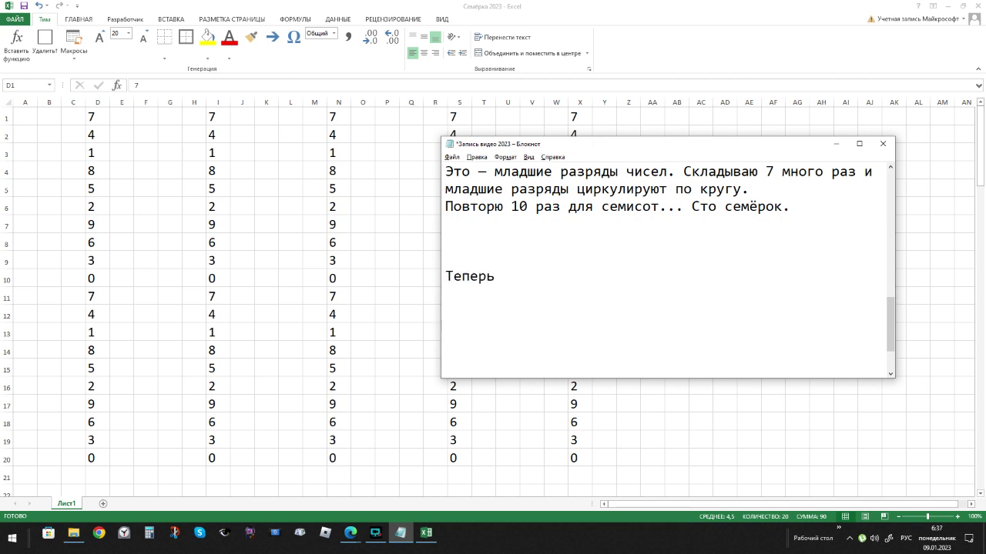
{"action": "type", "text": " впишу десят"}
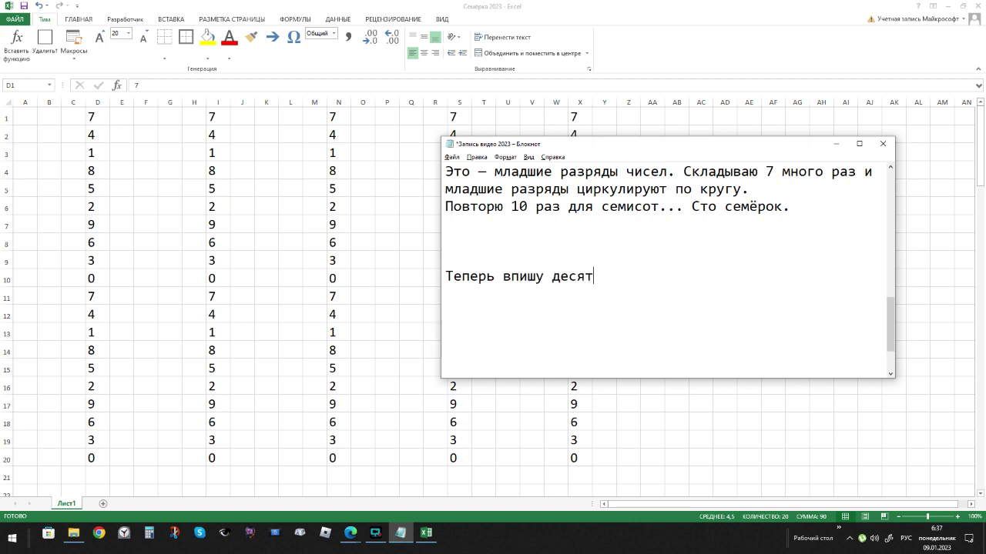
{"action": "type", "text": "у"}
{"action": "key", "text": "BackSpace"}
{"action": "type", "text": "кп"}
{"action": "key", "text": "BackSpace"}
{"action": "type", "text": "и. Они циркули"}
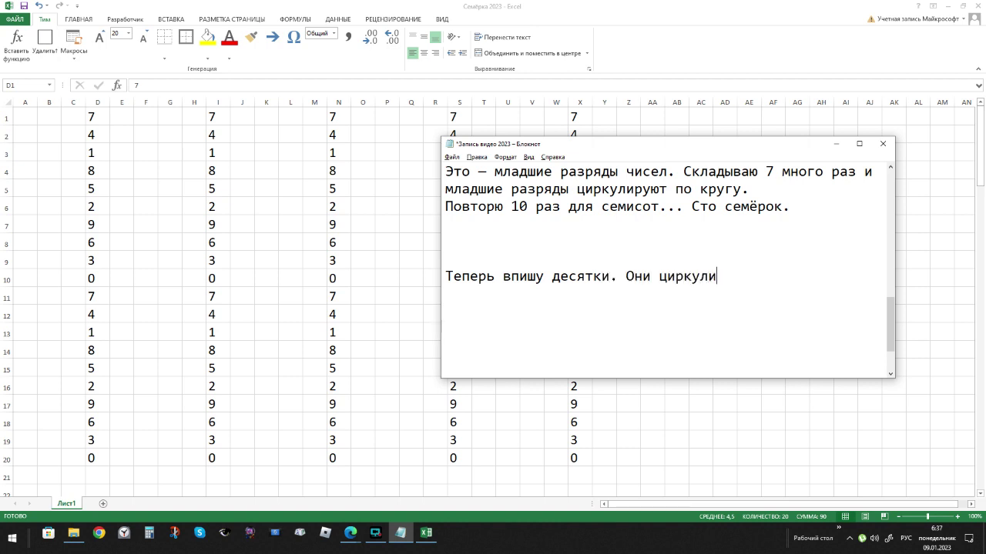
{"action": "type", "text": "руют с периодичн"}
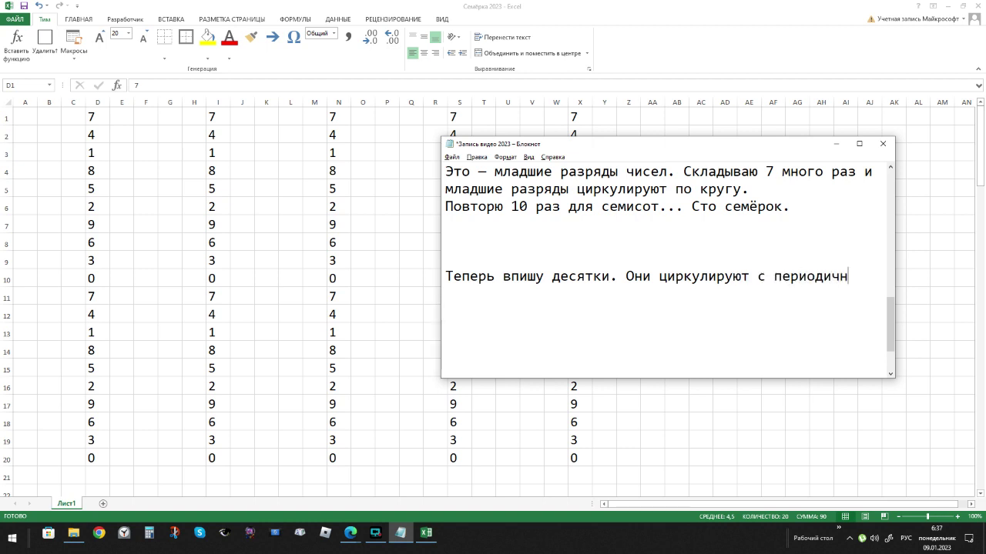
{"action": "type", "text": "остью"}
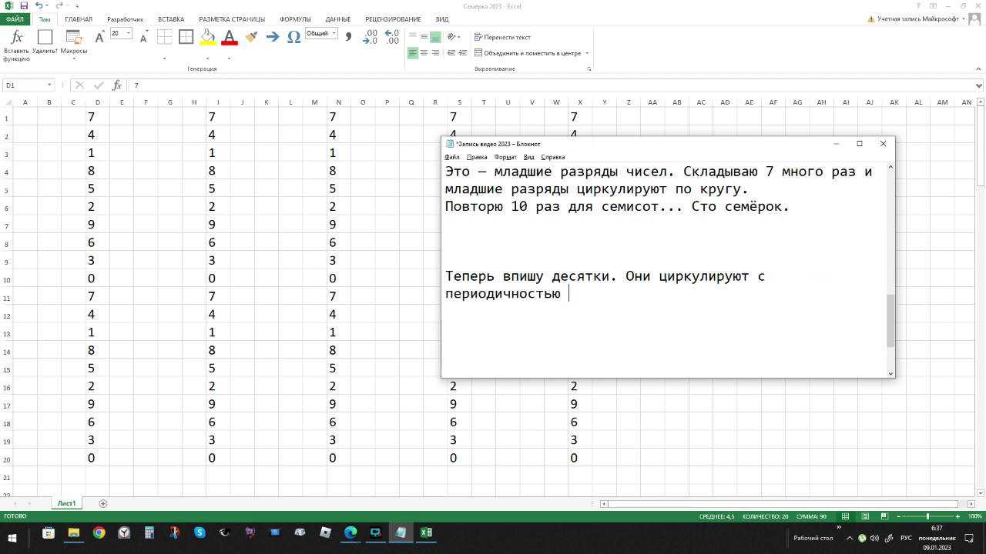
{"action": "type", "text": " 15!"}
{"action": "left_click", "coordinate": [883, 144]}
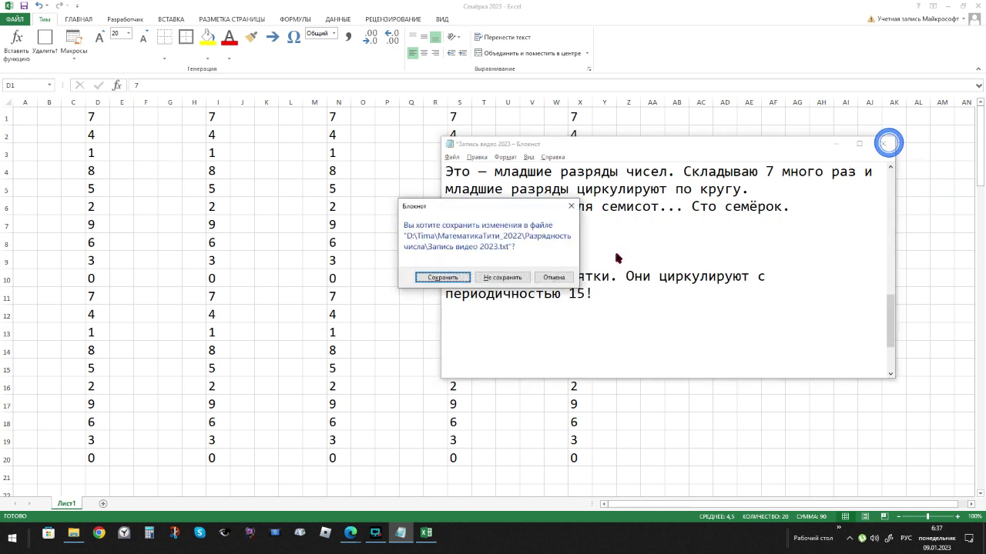
{"action": "left_click", "coordinate": [453, 277]}
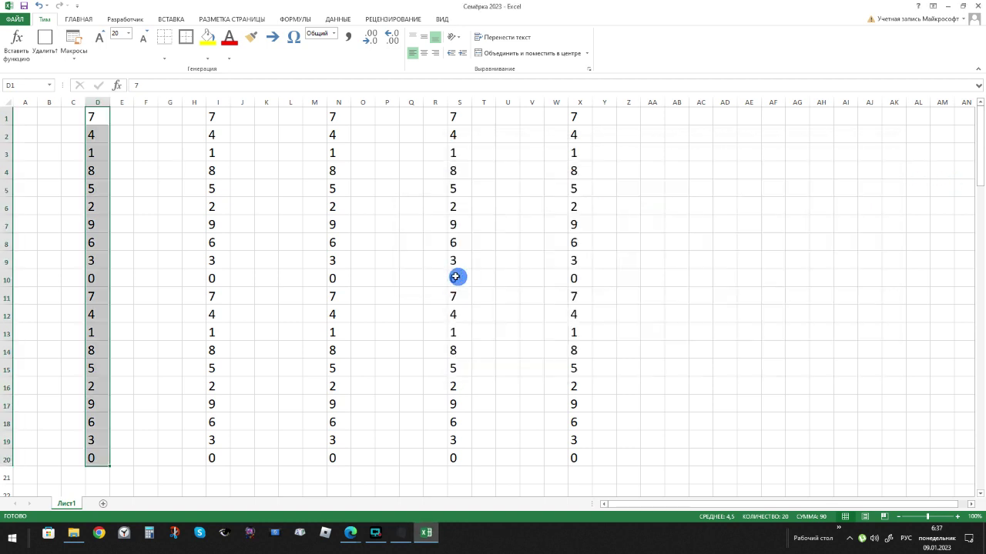
Enter the tens digits 1 and 2 in C2 and C3, beside the last digits in column D
{"action": "left_click", "coordinate": [148, 192]}
{"action": "left_click", "coordinate": [72, 117]}
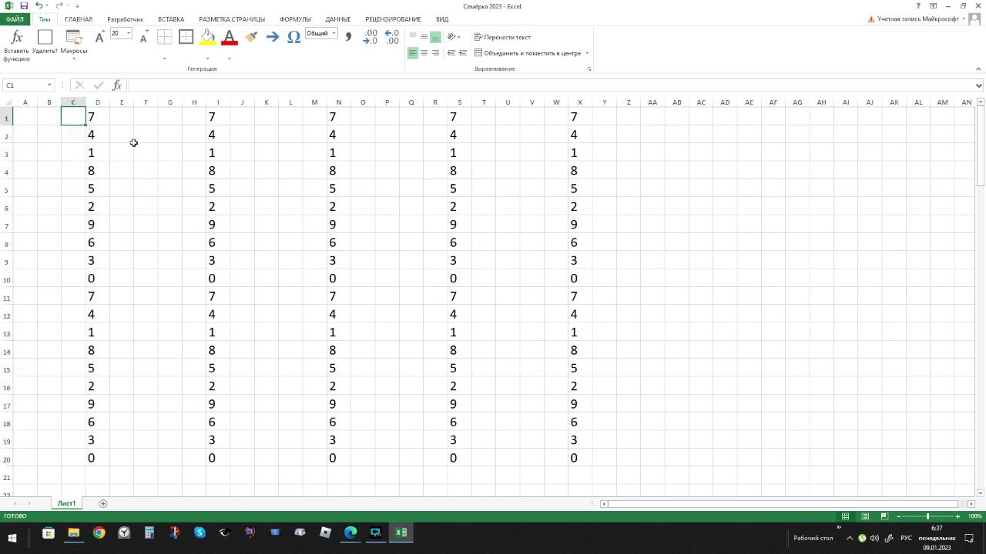
{"action": "key", "text": "Down"}
{"action": "type", "text": "1"}
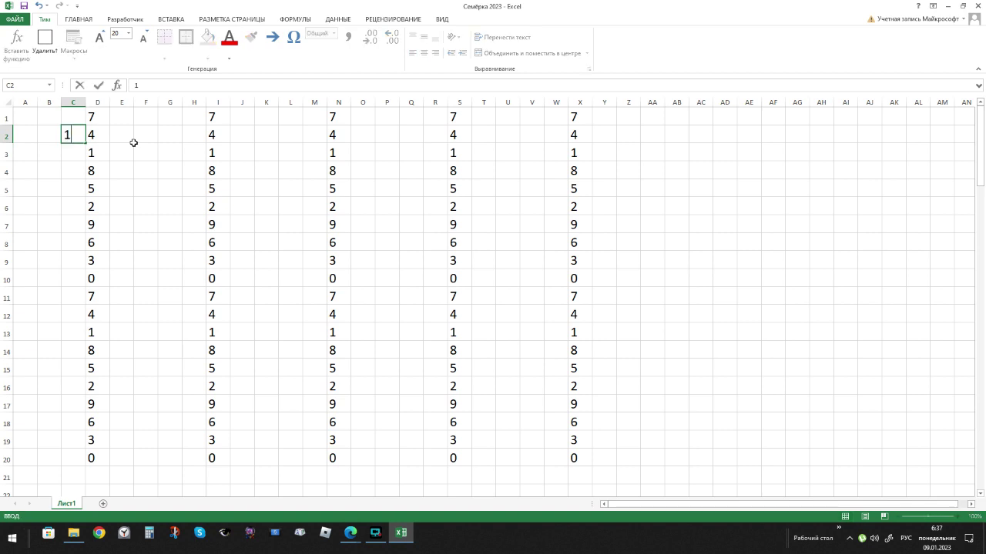
{"action": "key", "text": "Return"}
{"action": "type", "text": "2"}
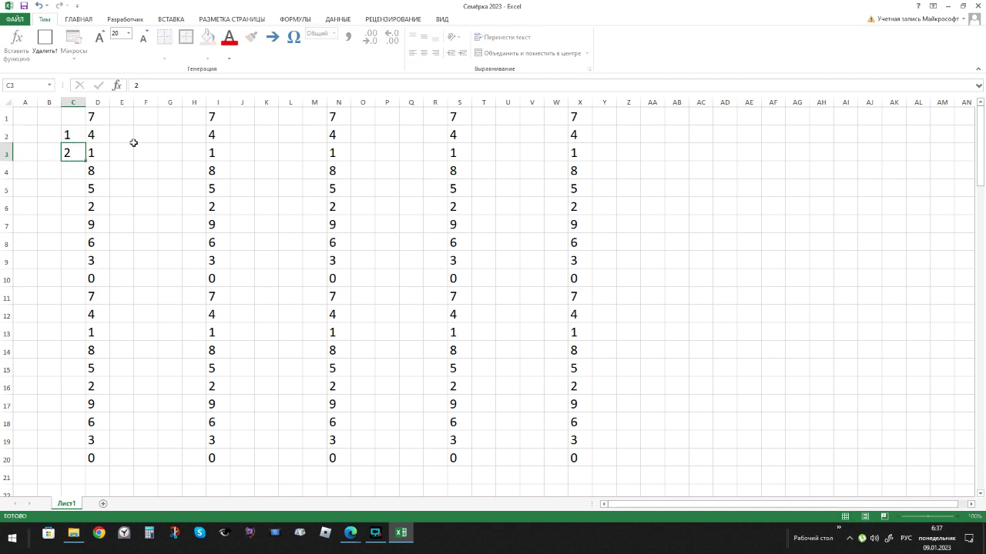
{"action": "key", "text": "Return"}
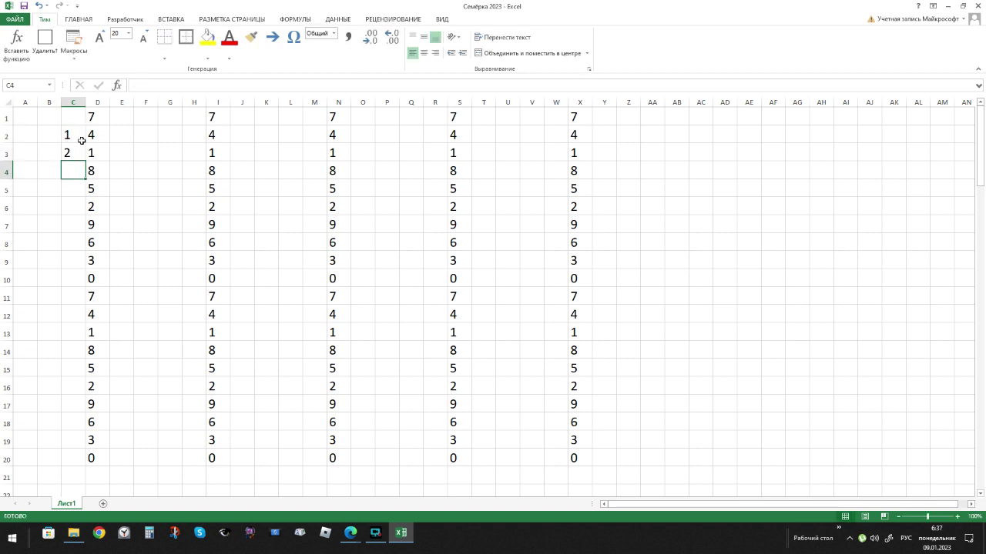
Right-align columns C, H, M, R and W, just before each column of last digits
{"action": "left_click", "coordinate": [73, 102]}
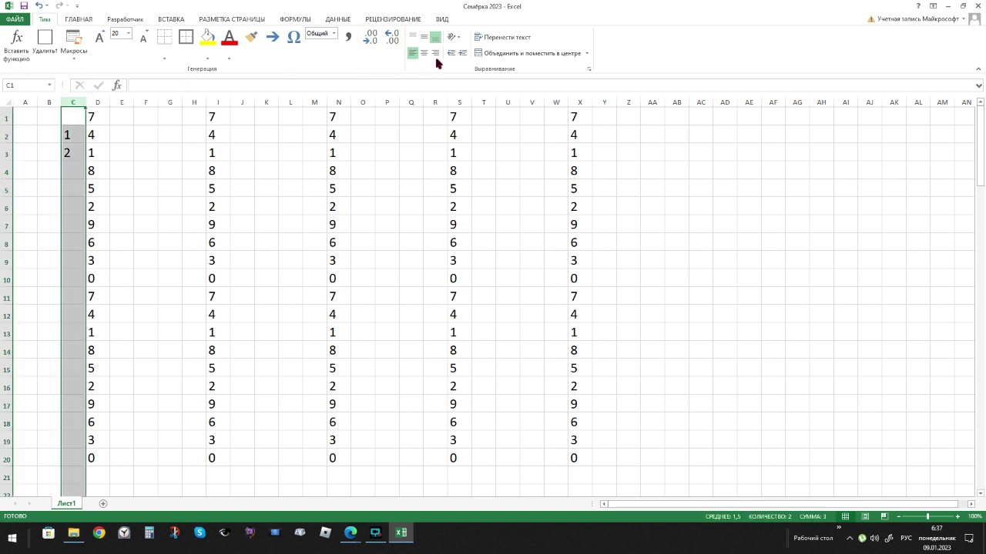
{"action": "left_click", "coordinate": [436, 53]}
{"action": "left_click", "coordinate": [192, 101]}
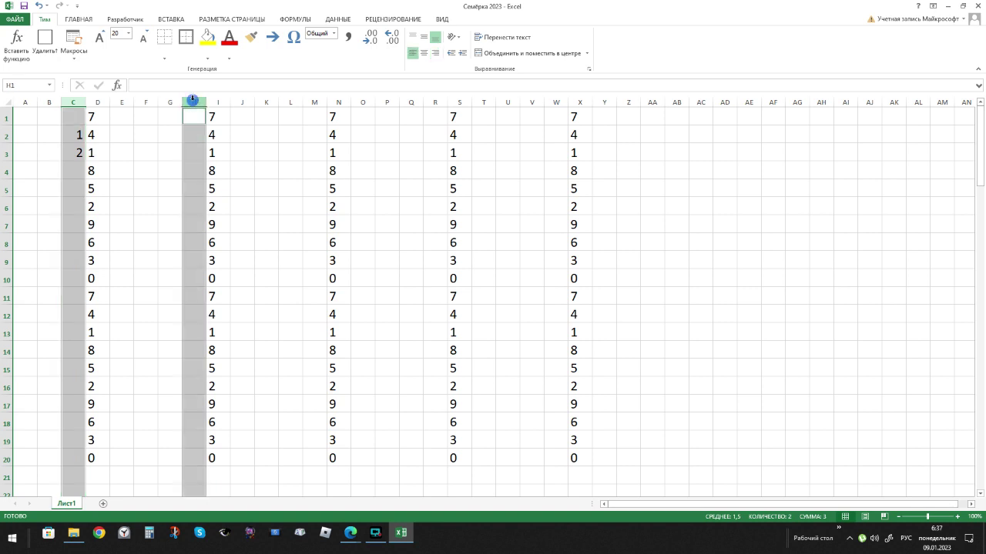
{"action": "left_click", "coordinate": [312, 101], "text": "ctrl"}
{"action": "left_click", "coordinate": [435, 101], "text": "ctrl"}
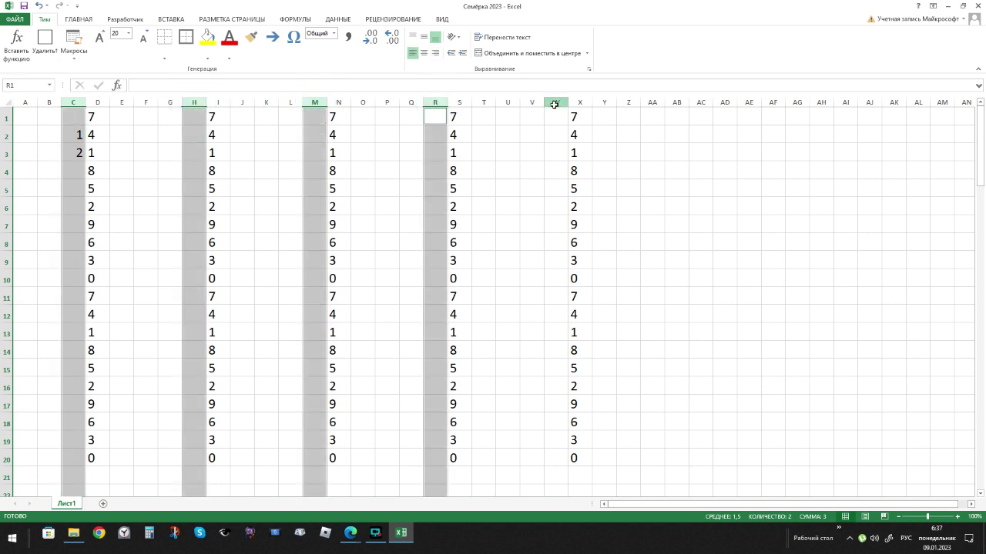
{"action": "left_click", "coordinate": [555, 101], "text": "ctrl"}
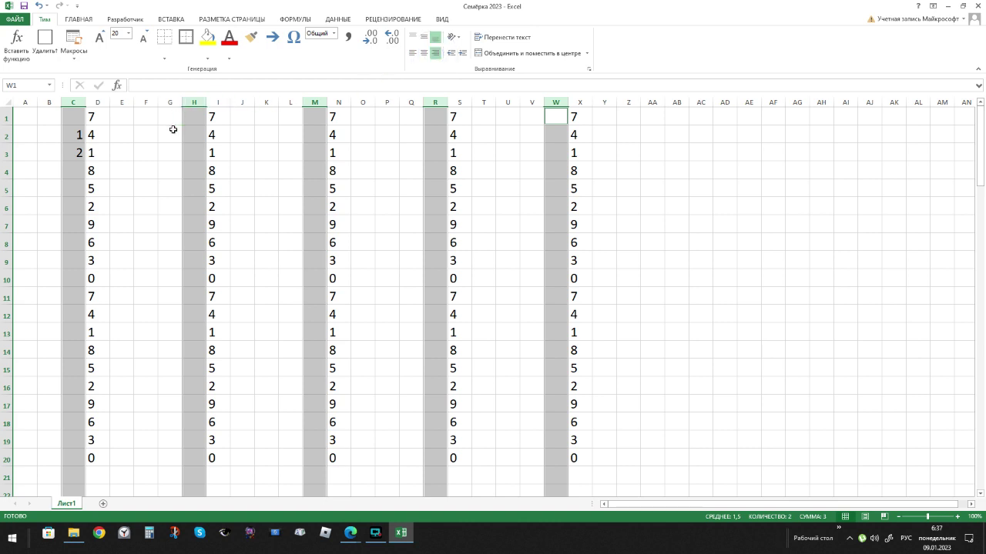
{"action": "left_click", "coordinate": [151, 146]}
Enter the tens digits 2, 3, 4, 4, 5, 6 and 7 down column C, from C4 to C10
{"action": "left_click", "coordinate": [78, 175]}
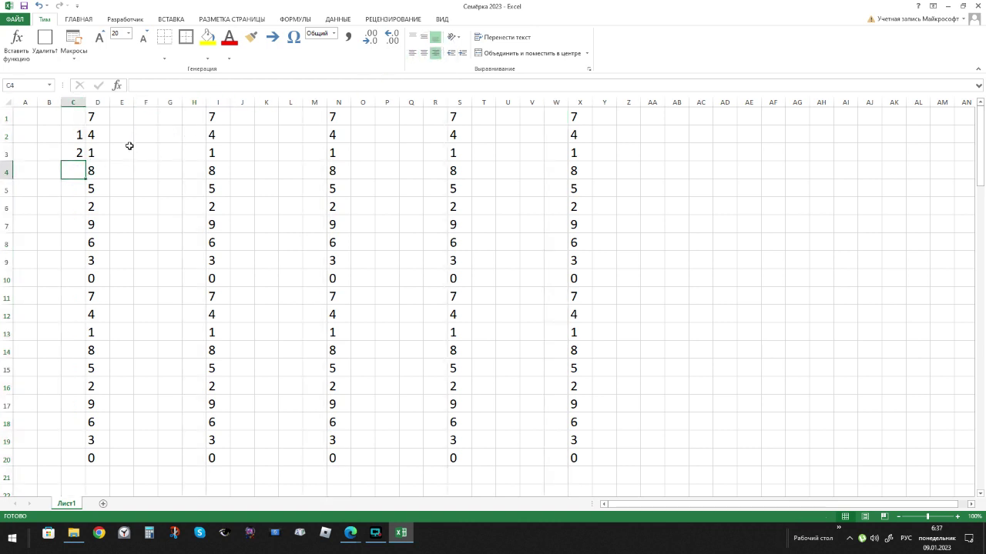
{"action": "type", "text": "2"}
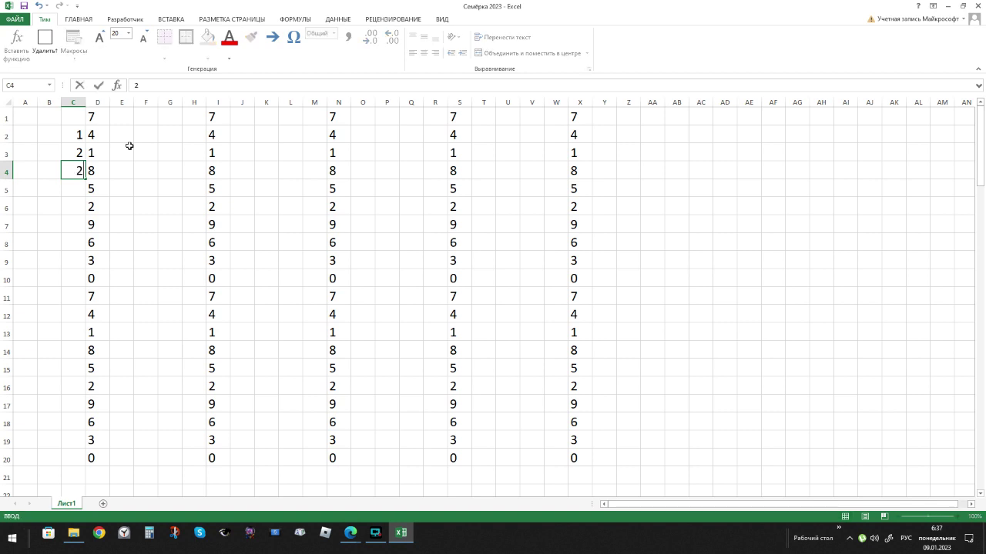
{"action": "key", "text": "Return"}
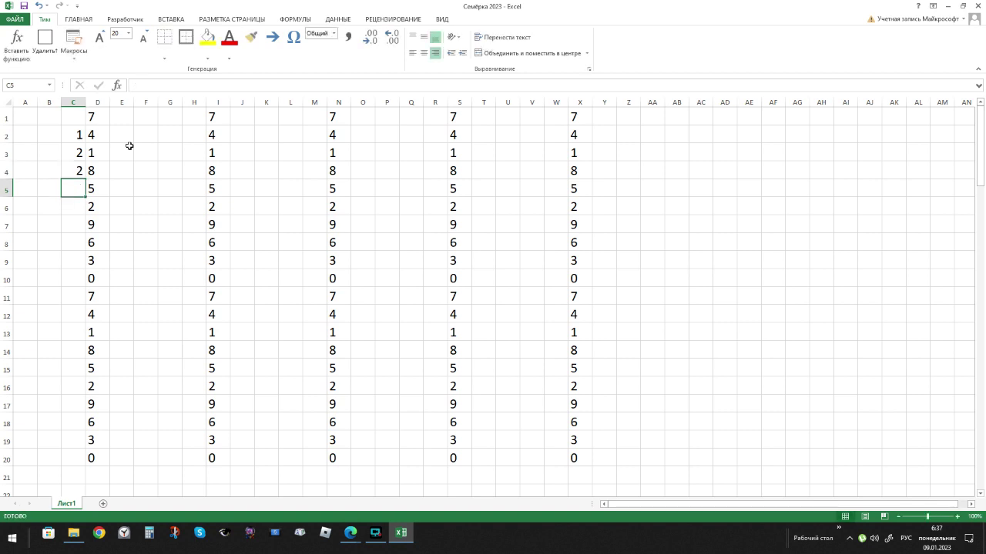
{"action": "type", "text": "3"}
{"action": "key", "text": "Return"}
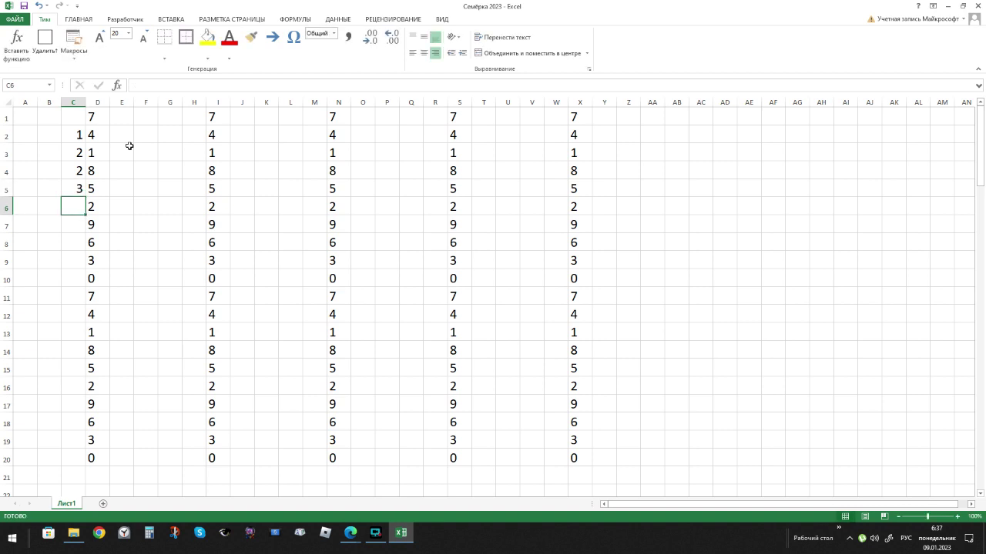
{"action": "type", "text": "4"}
{"action": "key", "text": "Return"}
{"action": "type", "text": "4"}
{"action": "key", "text": "Return"}
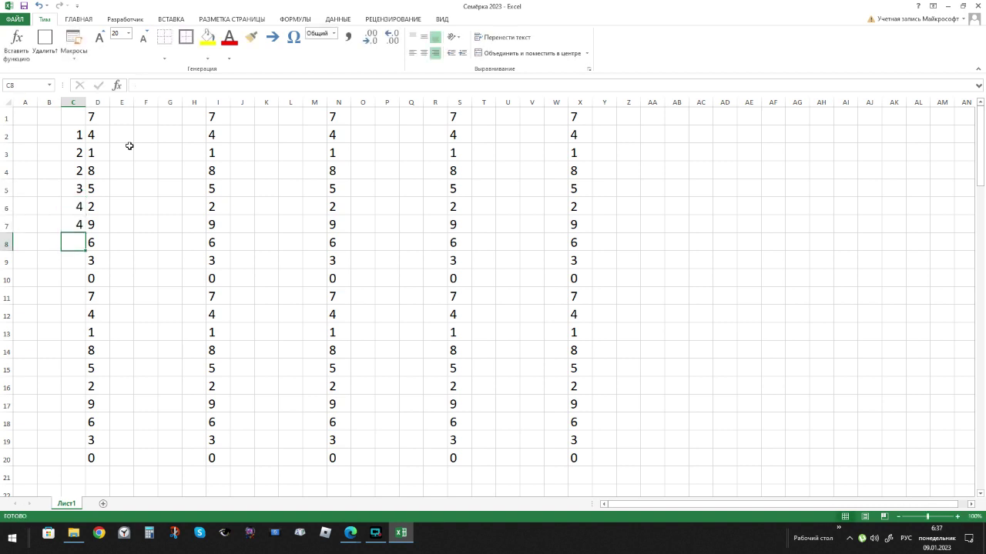
{"action": "type", "text": "5"}
{"action": "key", "text": "Return"}
{"action": "type", "text": "6"}
{"action": "key", "text": "Return"}
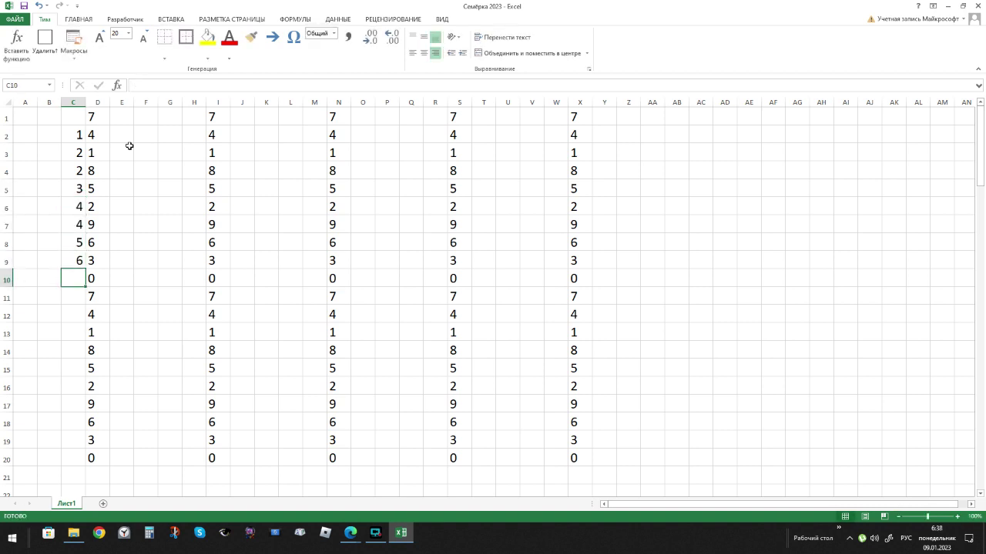
{"action": "type", "text": "7"}
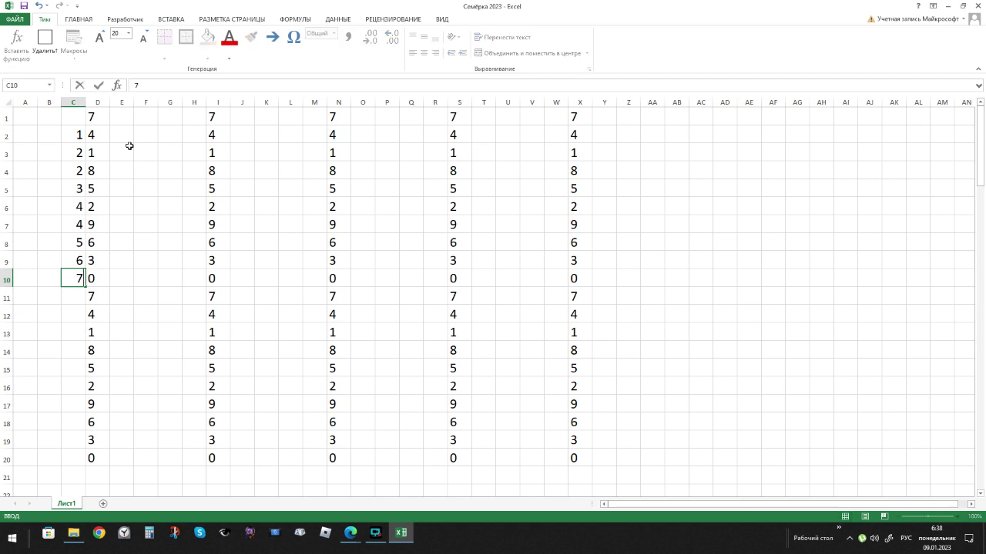
{"action": "key", "text": "Return"}
Enter the tens digits 7, 8, 9 and 9 down column C, from C11 to C14
{"action": "type", "text": "7"}
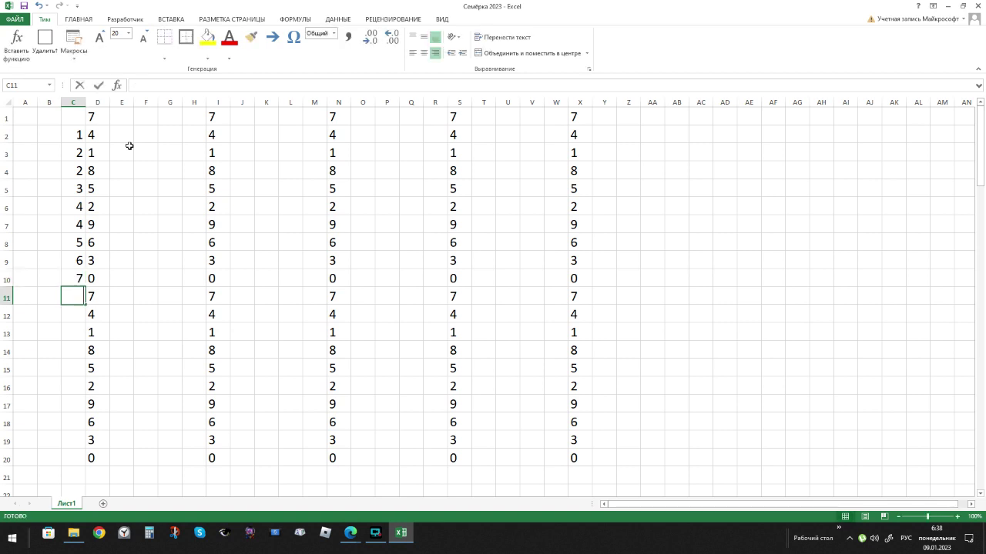
{"action": "key", "text": "ctrl+Return"}
{"action": "key", "text": "Return"}
{"action": "type", "text": "8"}
{"action": "key", "text": "Return"}
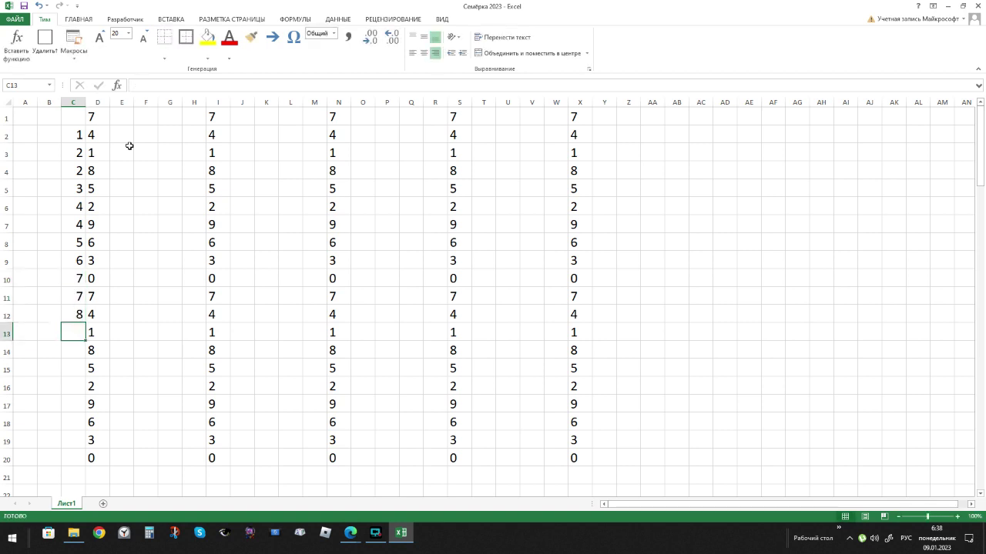
{"action": "type", "text": "9"}
{"action": "key", "text": "Return"}
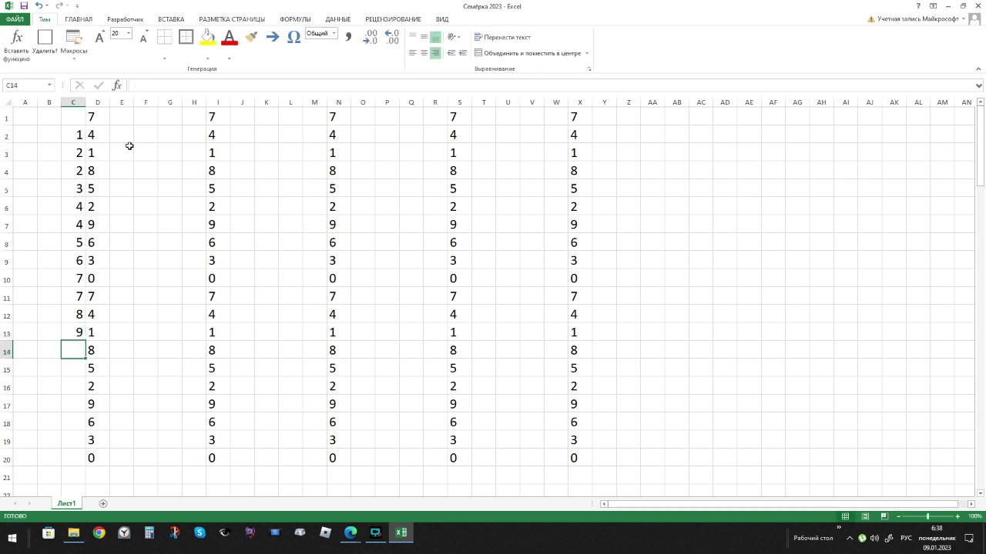
{"action": "type", "text": "9"}
{"action": "key", "text": "Return"}
Complete the tens digits in column C by entering 0, 1, 1, 2, 3 and 4 from C15 to C20
{"action": "type", "text": "0"}
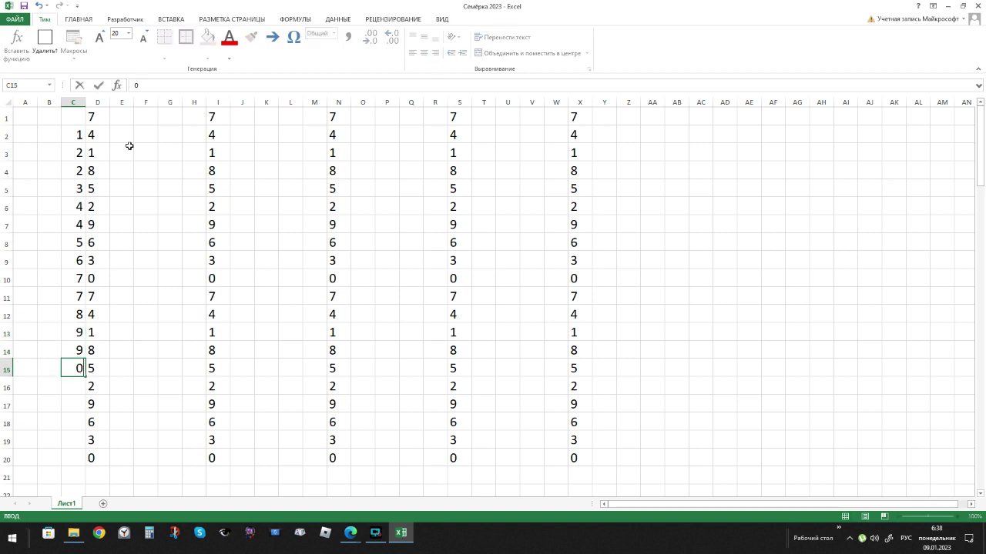
{"action": "key", "text": "Return"}
{"action": "type", "text": "1"}
{"action": "key", "text": "Return"}
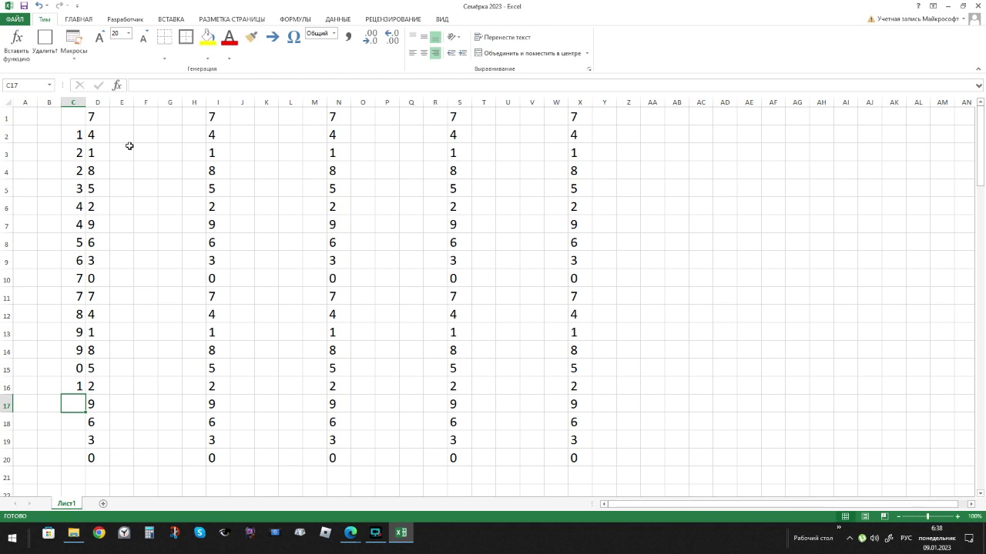
{"action": "type", "text": "1"}
{"action": "key", "text": "Return"}
{"action": "type", "text": "2"}
{"action": "key", "text": "Return"}
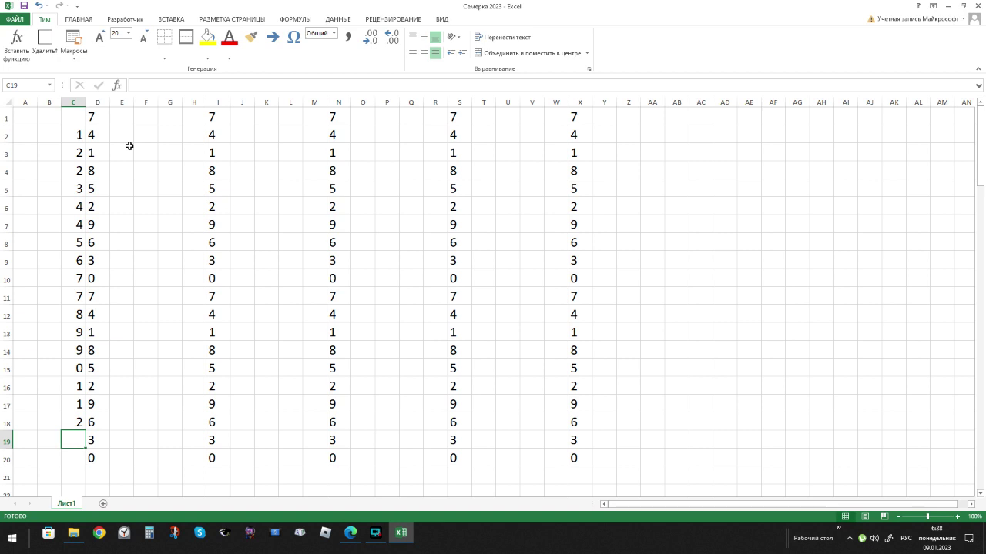
{"action": "type", "text": "3"}
{"action": "key", "text": "Return"}
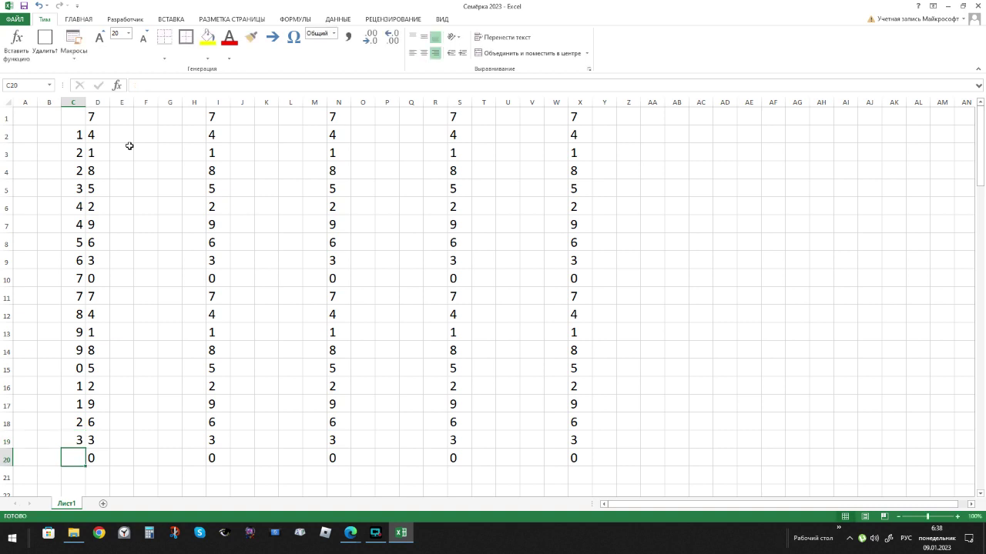
{"action": "type", "text": "4"}
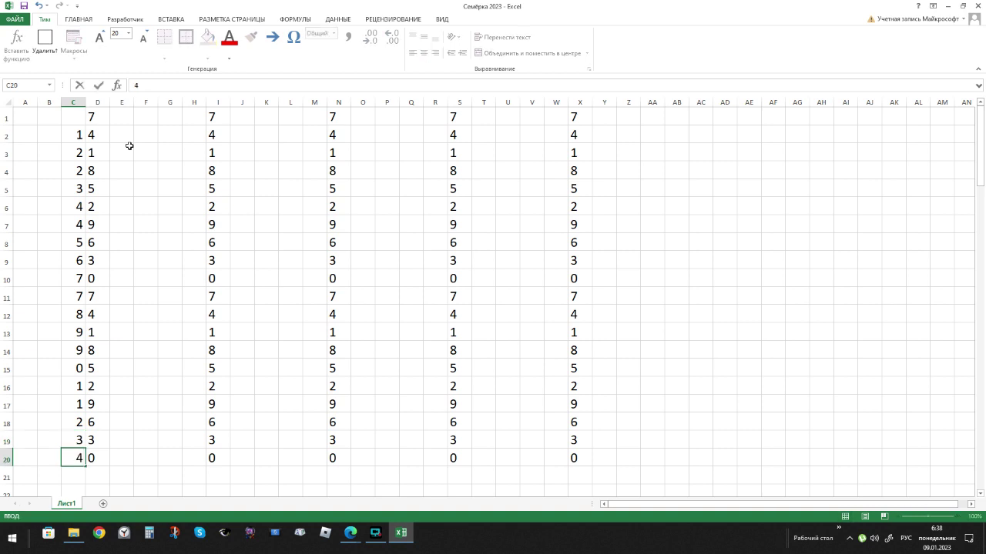
Start the tens digits in column H by entering 4, 5 and 6 from H1 to H3
{"action": "key", "text": "Right"}
{"action": "key", "text": "Right"}
{"action": "key", "text": "Right"}
{"action": "key", "text": "Right"}
{"action": "key", "text": "Right"}
{"action": "key", "text": "Right"}
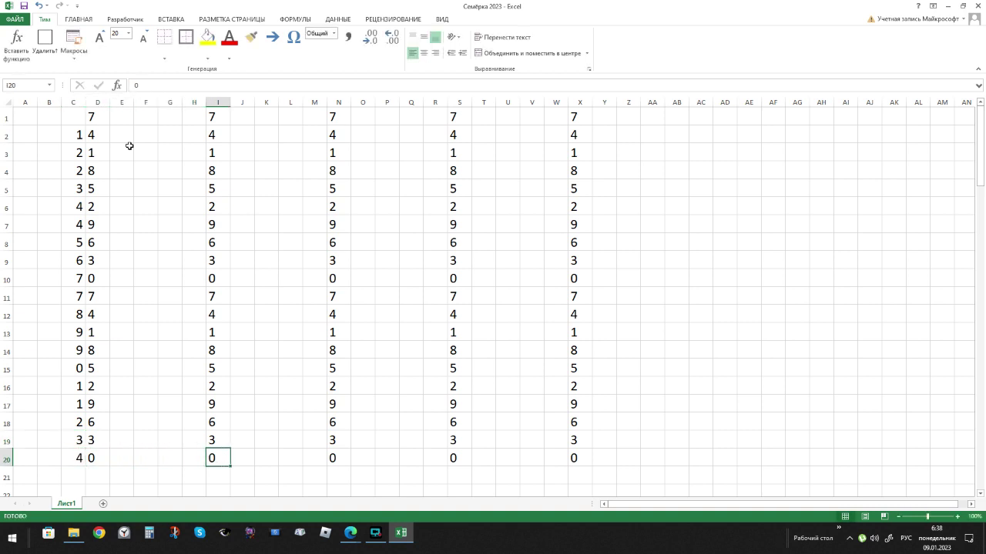
{"action": "key", "text": "ctrl+Up"}
{"action": "key", "text": "Left"}
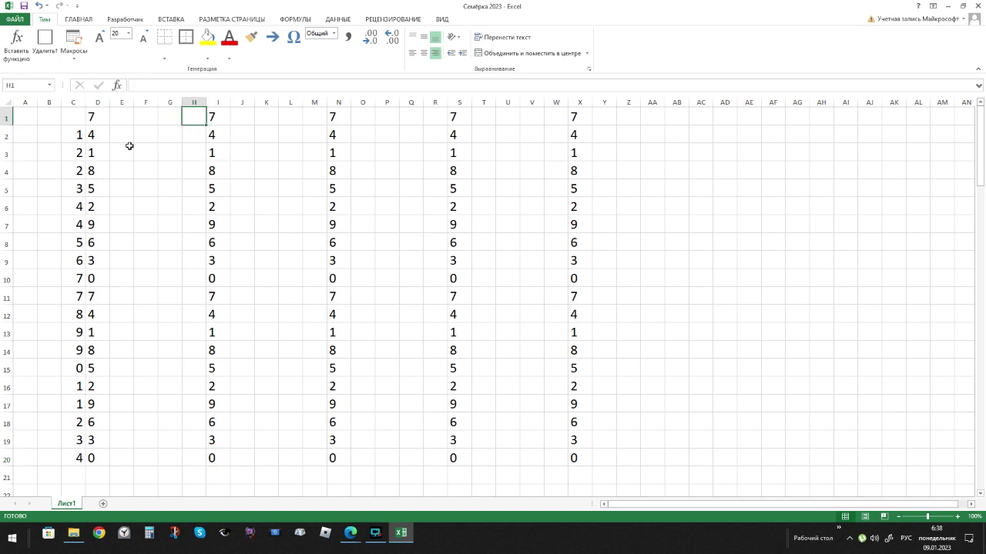
{"action": "type", "text": "4"}
{"action": "key", "text": "Return"}
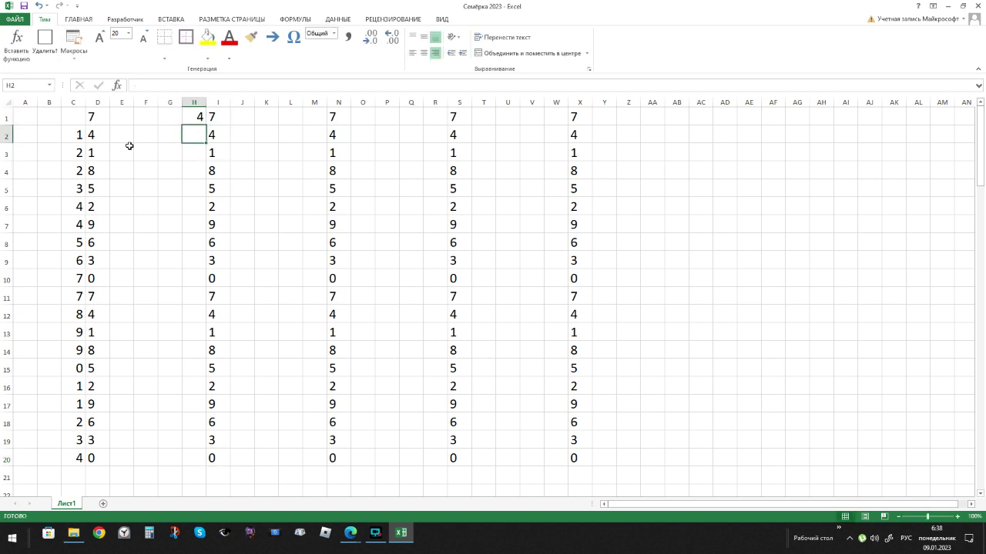
{"action": "type", "text": "5"}
{"action": "key", "text": "Return"}
{"action": "type", "text": "6"}
{"action": "key", "text": "Return"}
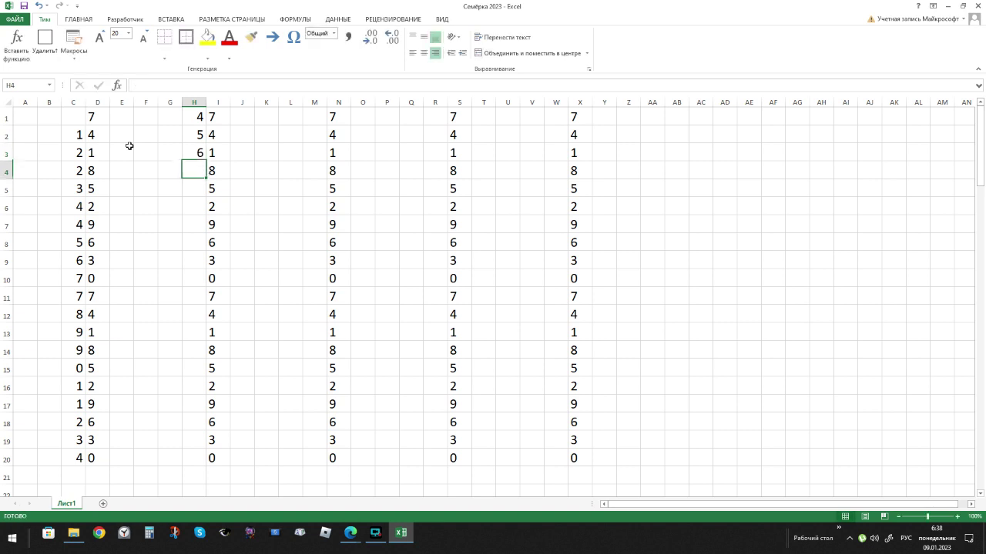
Enter the tens digits 6, 7, 8, 8, 9, 0 and 1 down column H, from H4 to H10
{"action": "type", "text": "6"}
{"action": "key", "text": "Return"}
{"action": "type", "text": "7"}
{"action": "key", "text": "Return"}
{"action": "type", "text": "8"}
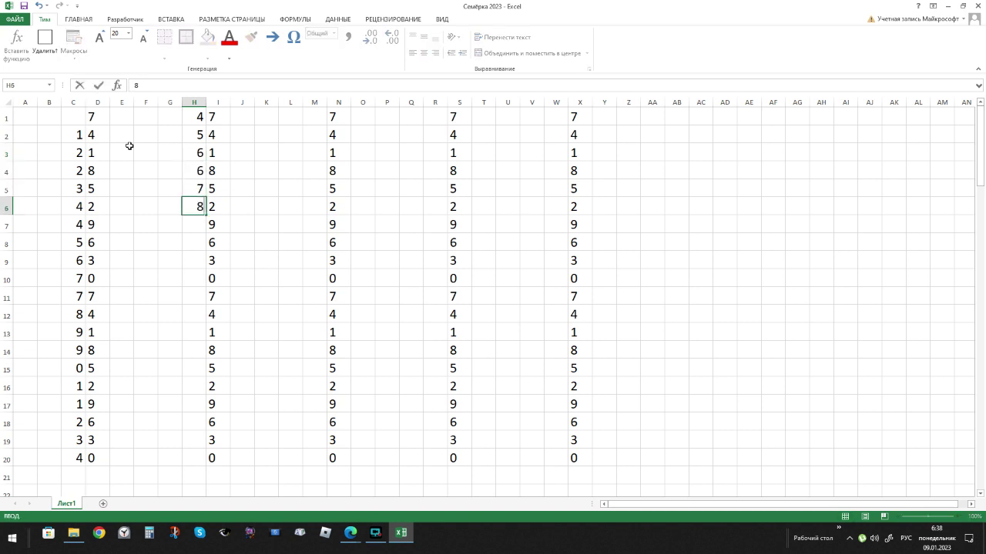
{"action": "key", "text": "Return"}
{"action": "type", "text": "8"}
{"action": "key", "text": "Return"}
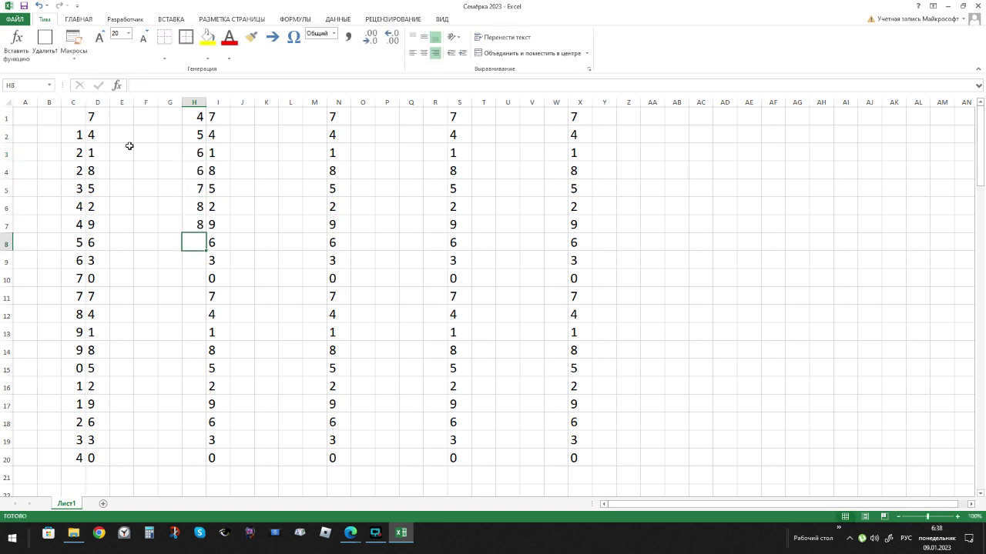
{"action": "type", "text": "9"}
{"action": "key", "text": "Return"}
{"action": "type", "text": "0"}
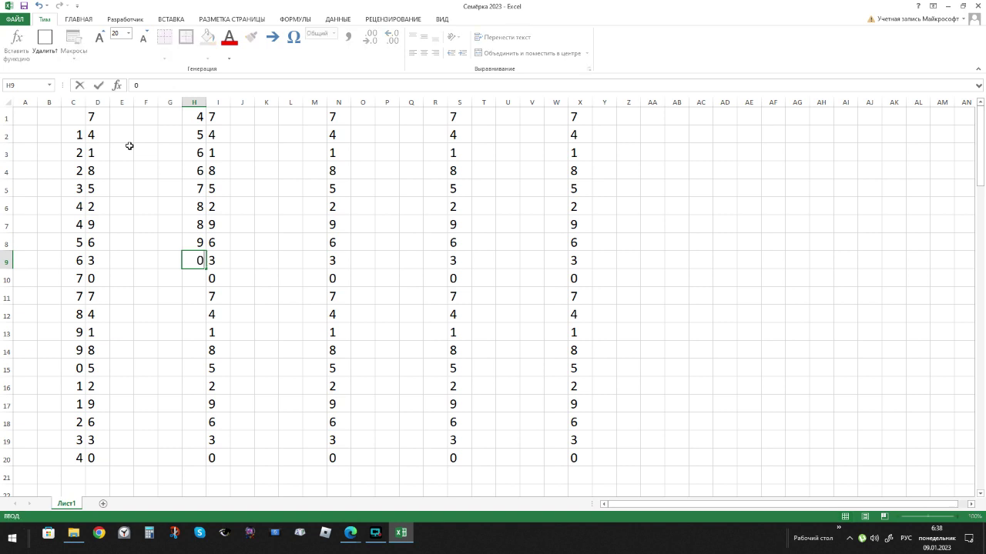
{"action": "key", "text": "Return"}
{"action": "type", "text": "1"}
{"action": "key", "text": "Return"}
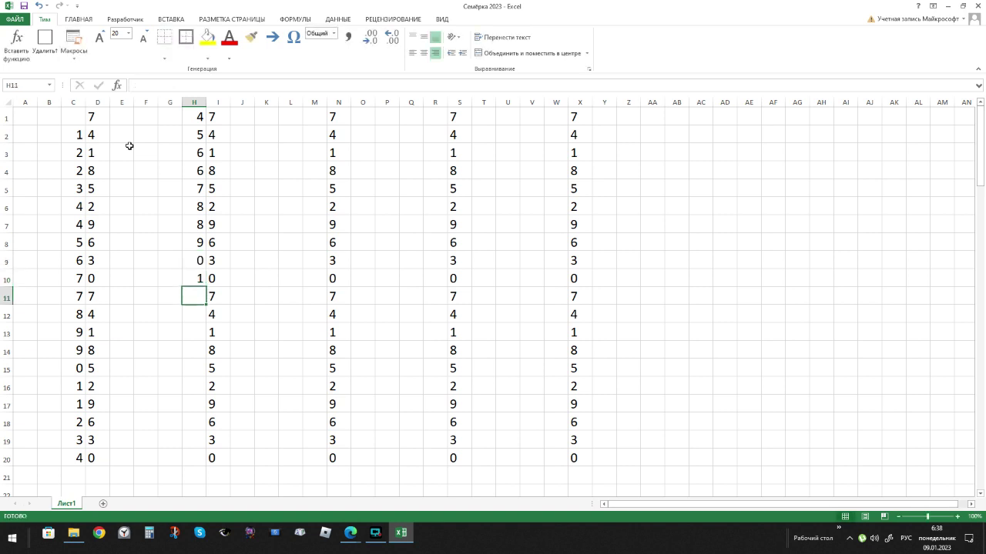
Enter the tens digits 1, 2, 3, 3 and 4 down column H, from H11 to H15
{"action": "type", "text": "1"}
{"action": "key", "text": "Return"}
{"action": "type", "text": "2"}
{"action": "key", "text": "Return"}
{"action": "type", "text": "3"}
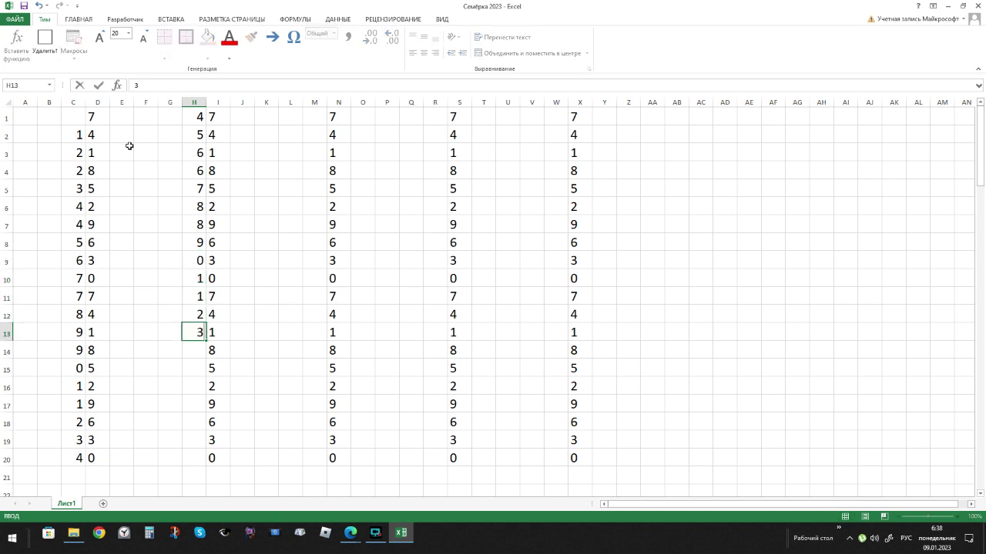
{"action": "key", "text": "Return"}
{"action": "type", "text": "3"}
{"action": "key", "text": "Return"}
{"action": "type", "text": "4"}
{"action": "key", "text": "Return"}
Complete the tens digits in column H by entering 5, 5, 6, 7 and 8 from H16 to H20
{"action": "type", "text": "5"}
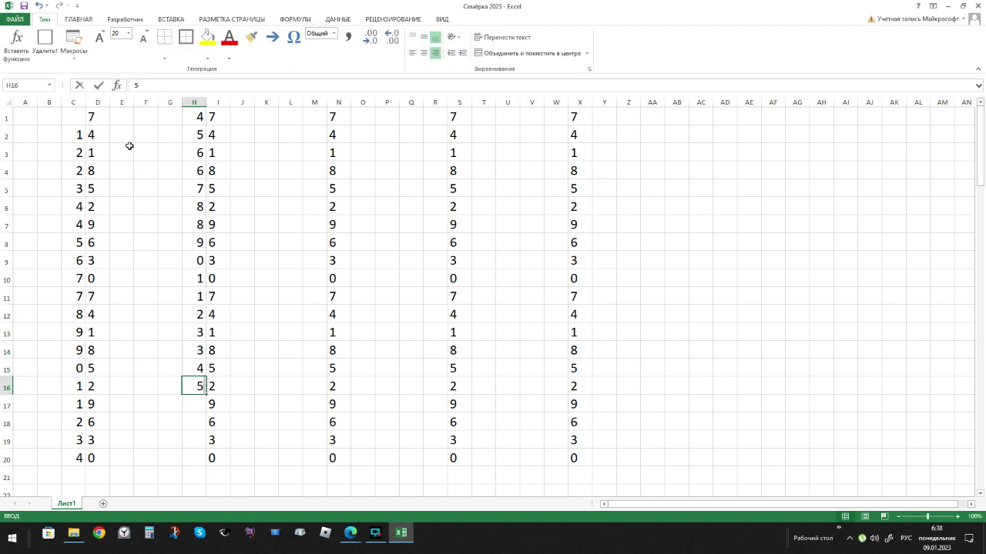
{"action": "key", "text": "Return"}
{"action": "type", "text": "5"}
{"action": "key", "text": "Return"}
{"action": "type", "text": "6"}
{"action": "key", "text": "Return"}
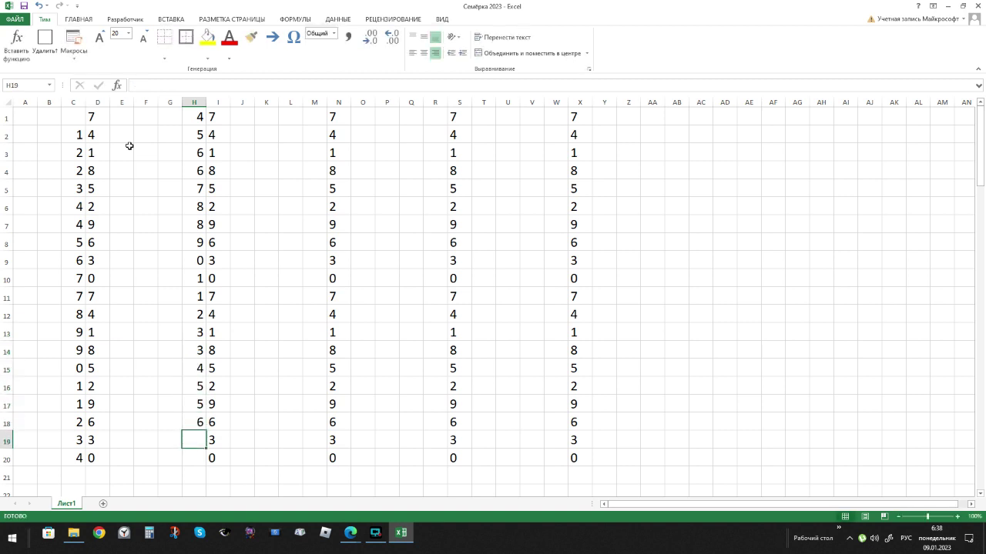
{"action": "type", "text": "7"}
{"action": "key", "text": "Return"}
{"action": "type", "text": "8"}
{"action": "key", "text": "Return"}
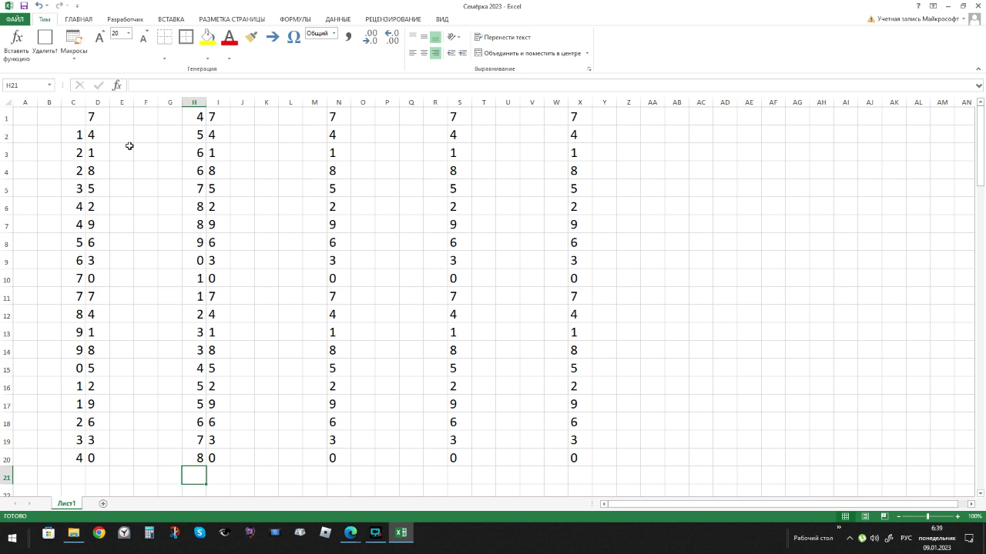
Start the tens digits in column M by entering 8, 9 and 0 from M1 to M3
{"action": "key", "text": "Up"}
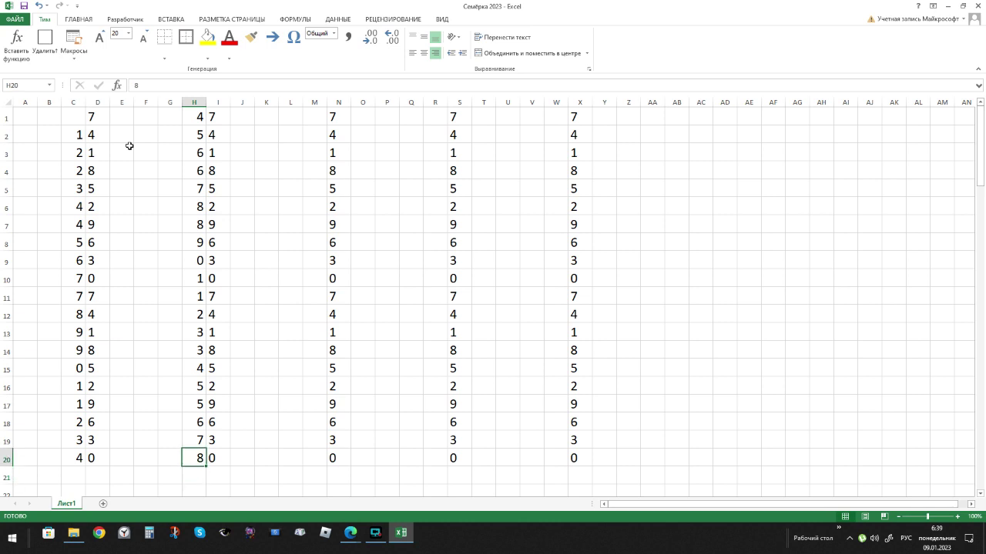
{"action": "key", "text": "ctrl+Up"}
{"action": "key", "text": "Right"}
{"action": "key", "text": "ctrl+Right"}
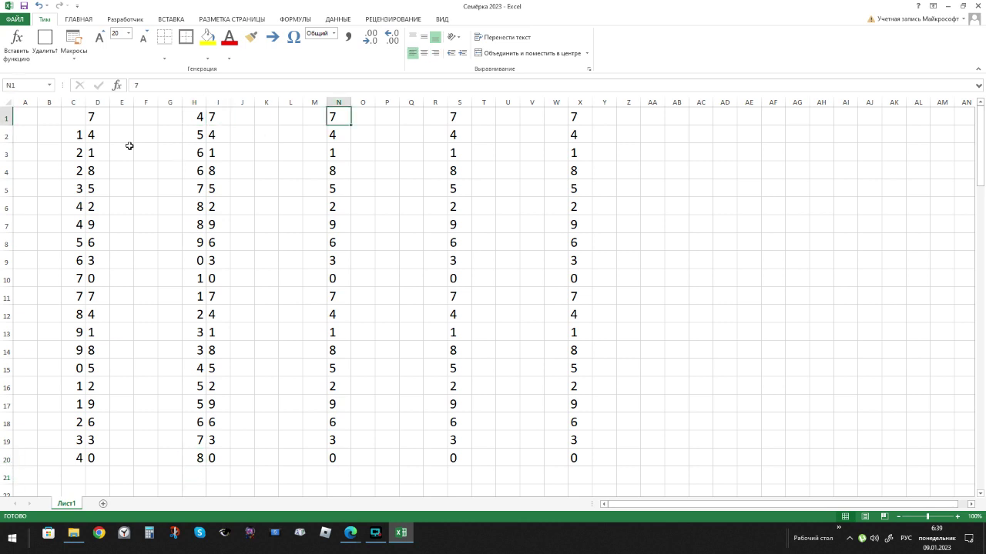
{"action": "key", "text": "Left"}
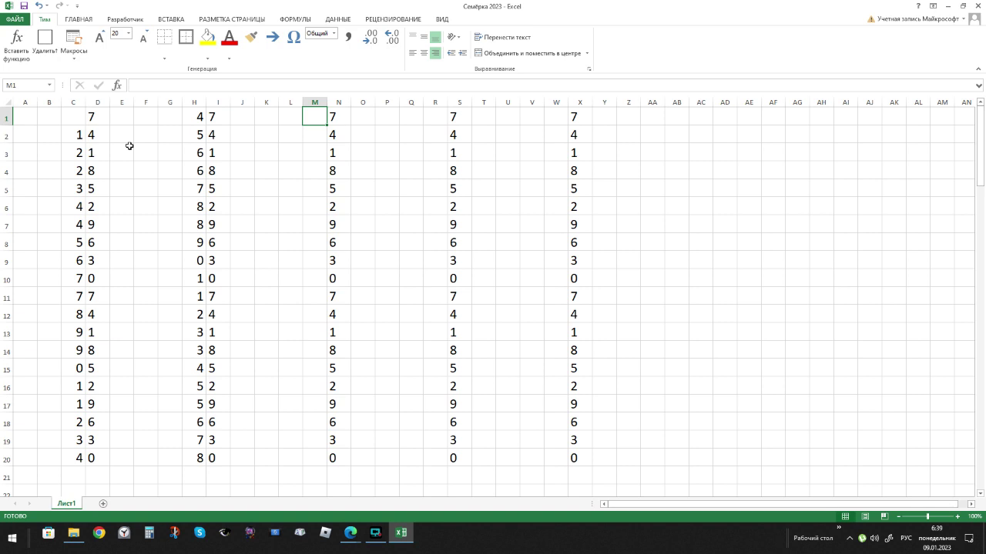
{"action": "type", "text": "8"}
{"action": "key", "text": "Return"}
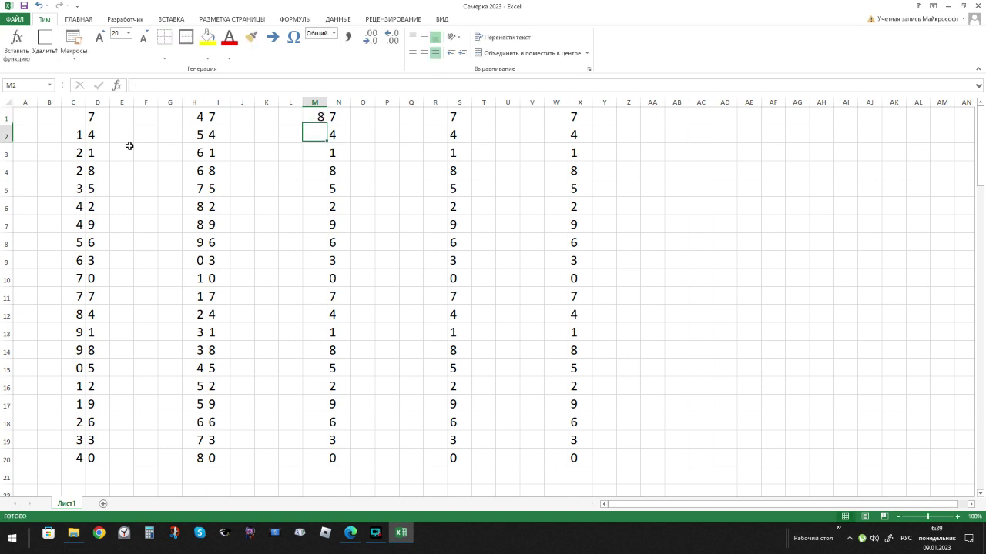
{"action": "type", "text": "9"}
{"action": "key", "text": "Return"}
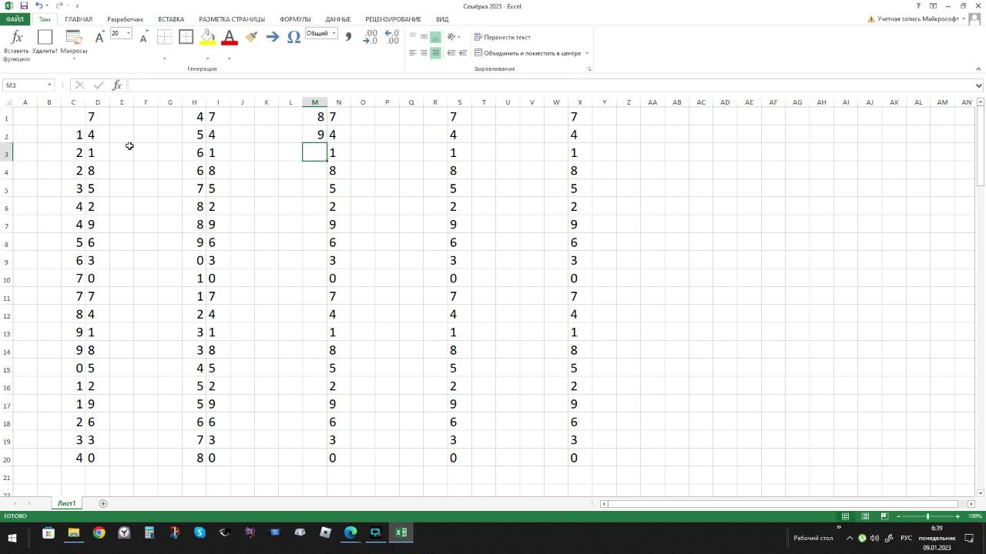
{"action": "type", "text": "0"}
{"action": "key", "text": "Return"}
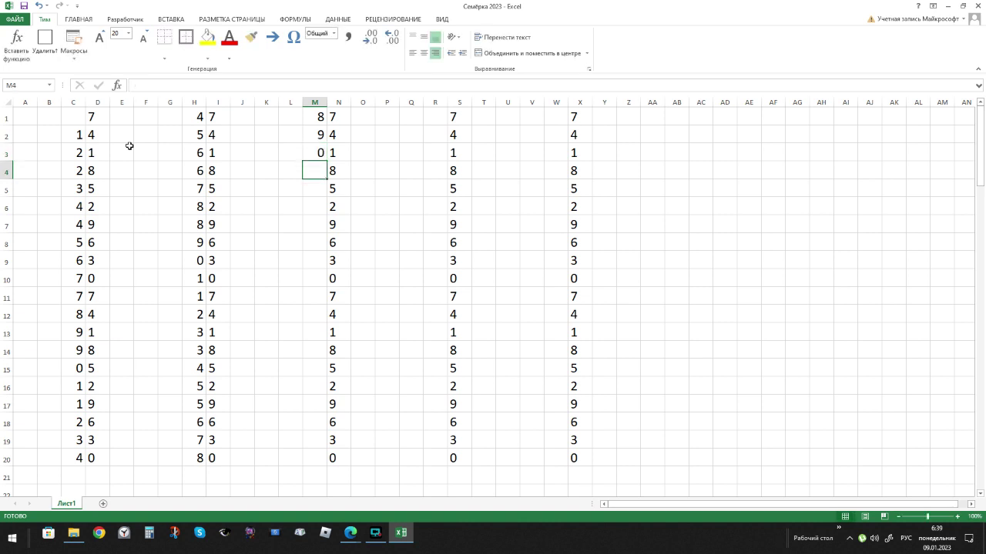
Enter the tens digits 0, 1, 2, 2, 3, 4 and 5 down column M, from M4 to M10
{"action": "type", "text": "0"}
{"action": "key", "text": "Return"}
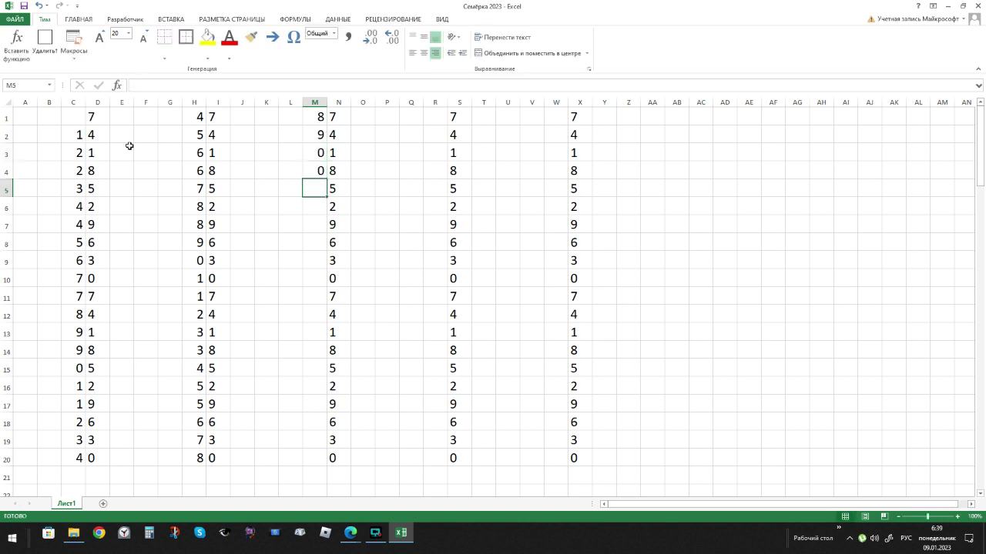
{"action": "type", "text": "1"}
{"action": "key", "text": "Return"}
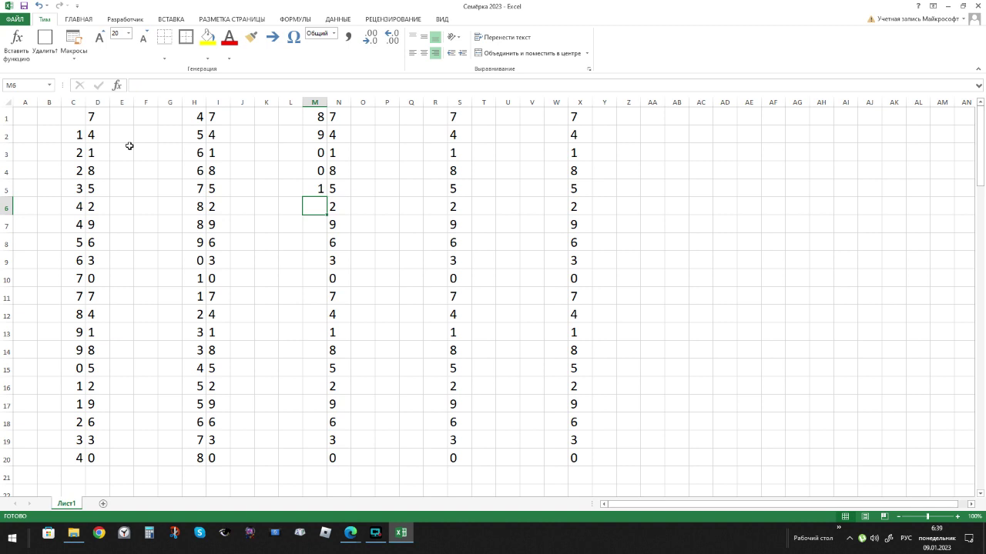
{"action": "type", "text": "2"}
{"action": "key", "text": "Return"}
{"action": "type", "text": "2"}
{"action": "key", "text": "Return"}
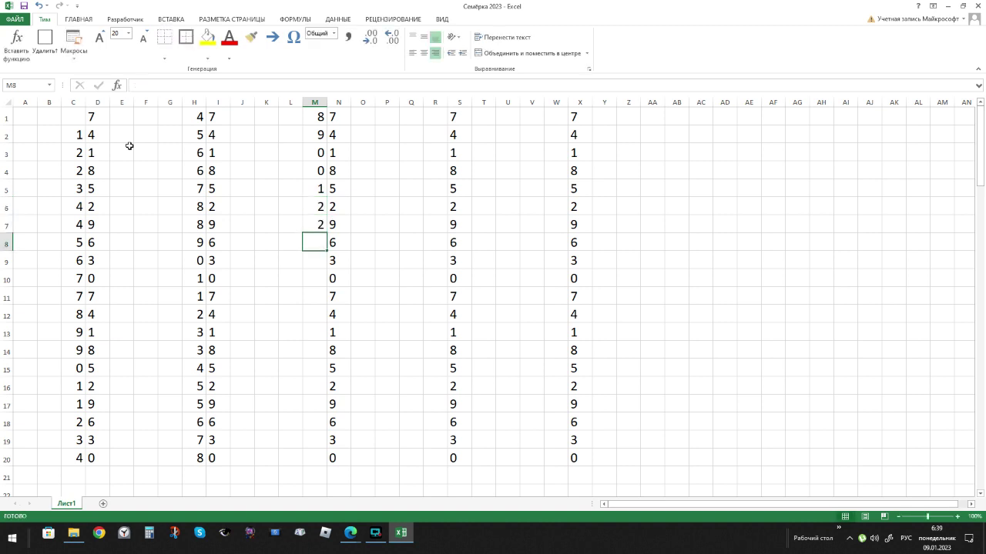
{"action": "type", "text": "3"}
{"action": "key", "text": "Return"}
{"action": "type", "text": "4"}
{"action": "key", "text": "Return"}
{"action": "type", "text": "5"}
{"action": "key", "text": "Return"}
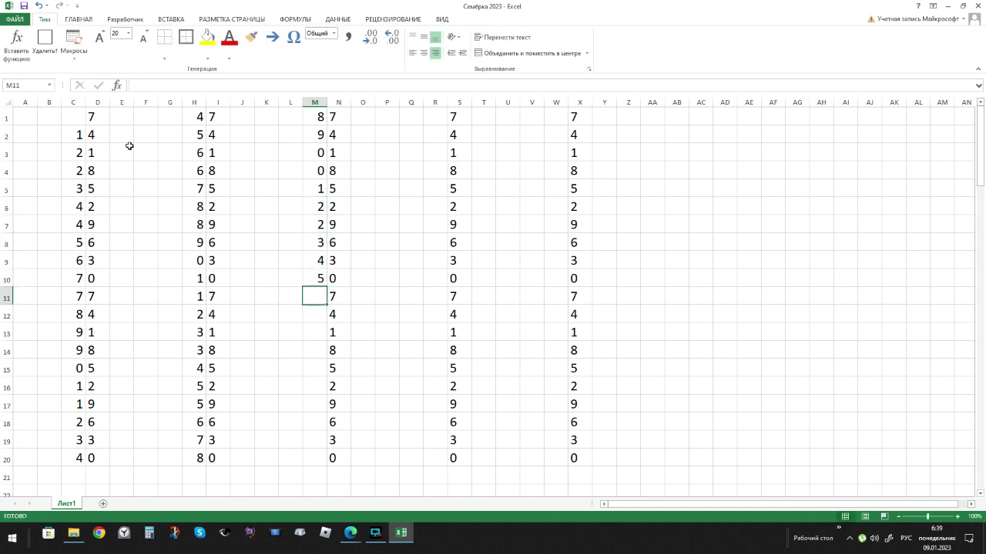
Enter the tens digits 5, 6, 7 and 7 down column M, from M11 to M14
{"action": "type", "text": "5"}
{"action": "key", "text": "Return"}
{"action": "type", "text": "6"}
{"action": "key", "text": "Return"}
{"action": "type", "text": "7"}
{"action": "key", "text": "Return"}
{"action": "type", "text": "7"}
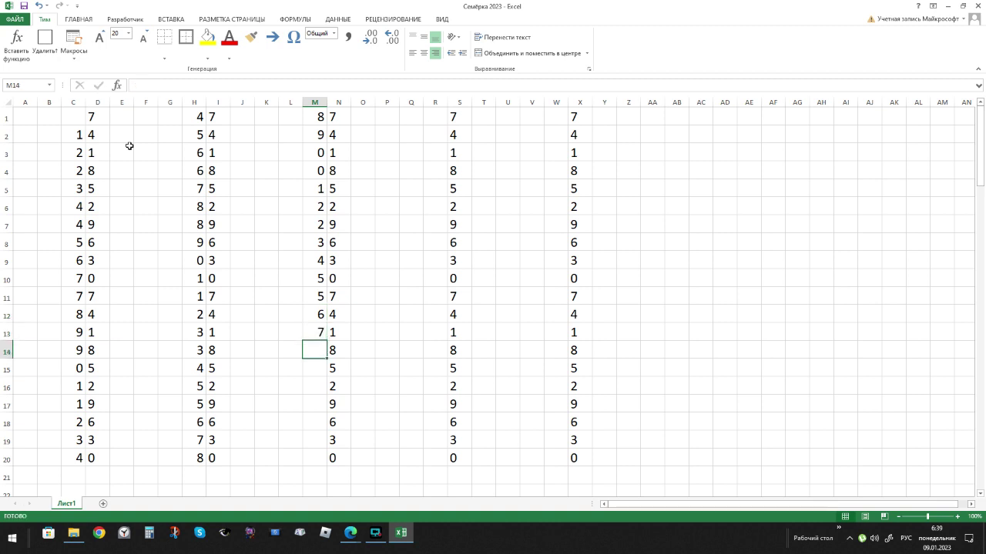
{"action": "key", "text": "Return"}
Complete the tens digits in column M by entering 8, 9, 9, 0, 1 and 2 from M15 to M20
{"action": "type", "text": "8"}
{"action": "key", "text": "Return"}
{"action": "type", "text": "9"}
{"action": "key", "text": "Return"}
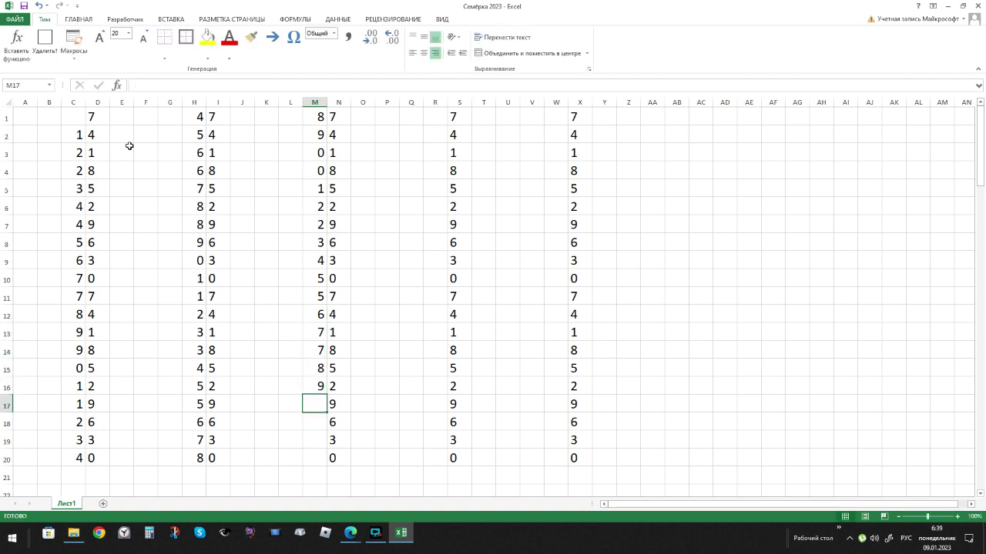
{"action": "type", "text": "9"}
{"action": "key", "text": "Return"}
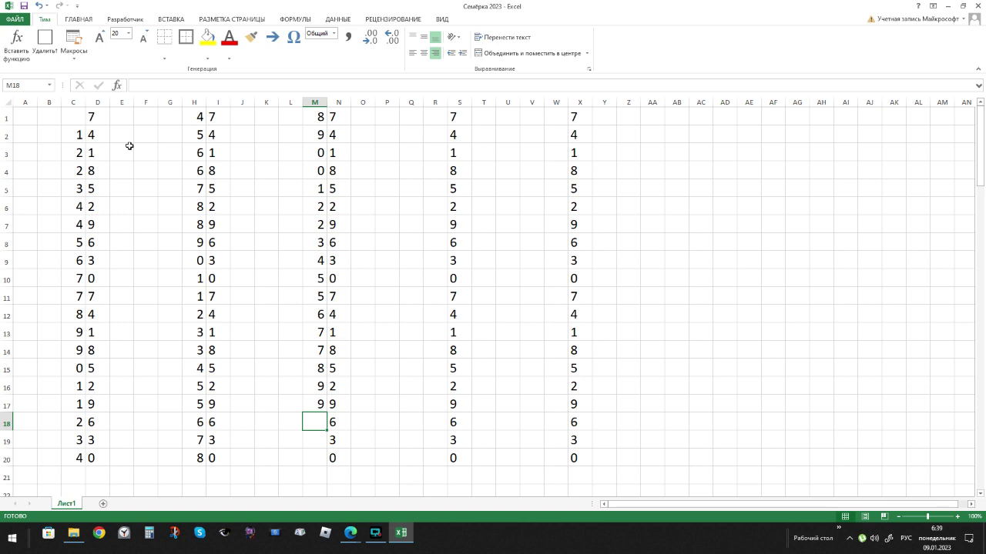
{"action": "type", "text": "0"}
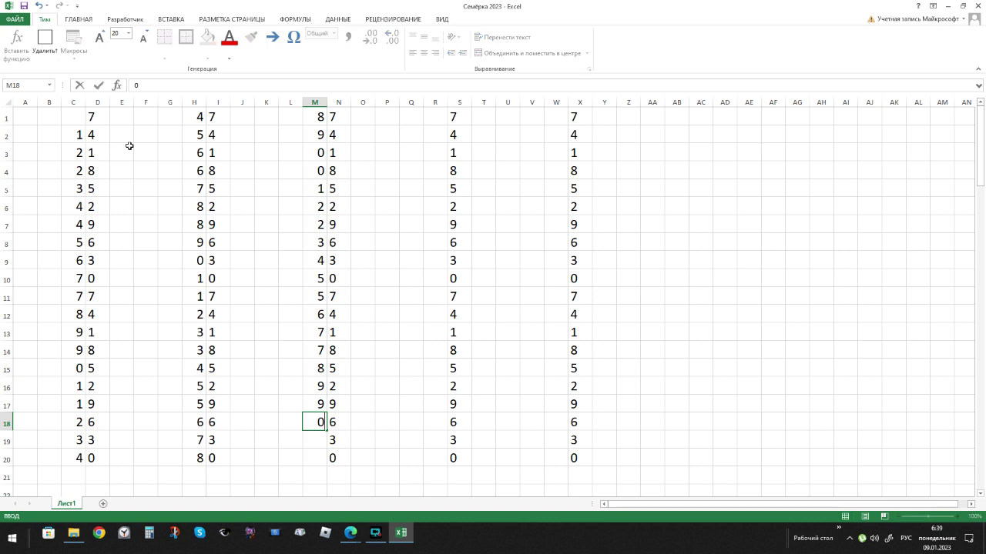
{"action": "key", "text": "Return"}
{"action": "type", "text": "1"}
{"action": "key", "text": "Return"}
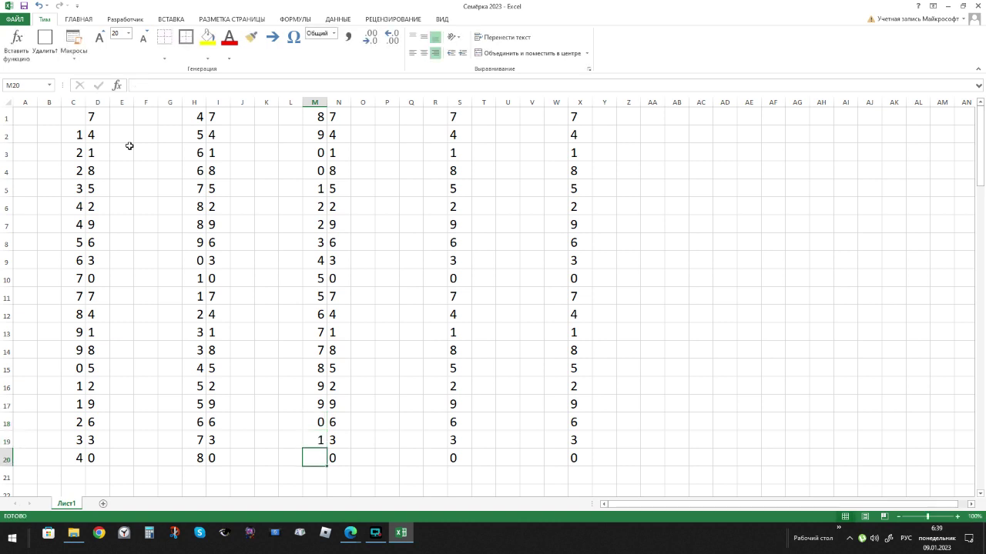
{"action": "type", "text": "2"}
{"action": "key", "text": "Return"}
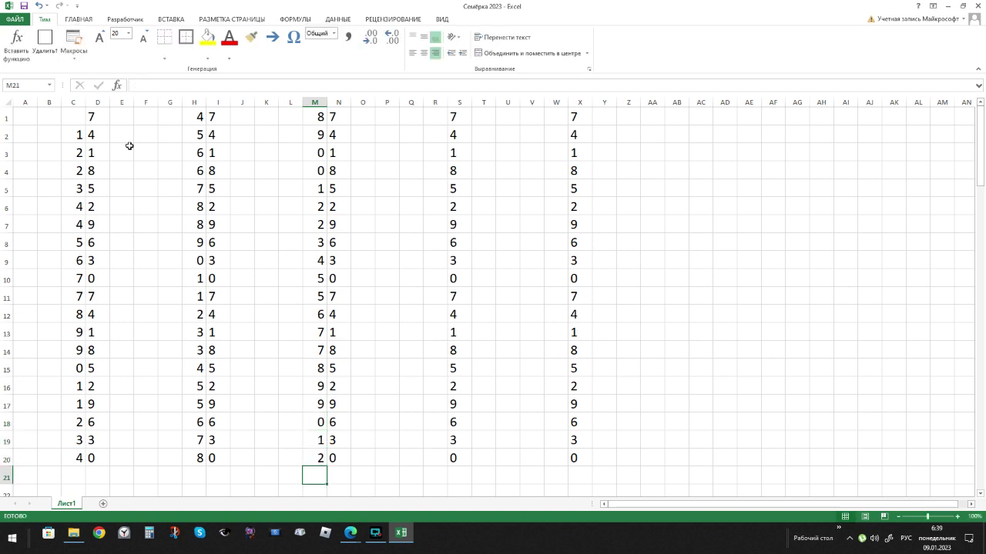
Start the tens digits in column R by entering 2, 3, 4 and 4 from R1 to R4
{"action": "key", "text": "Up"}
{"action": "key", "text": "ctrl+Right"}
{"action": "key", "text": "ctrl+Right"}
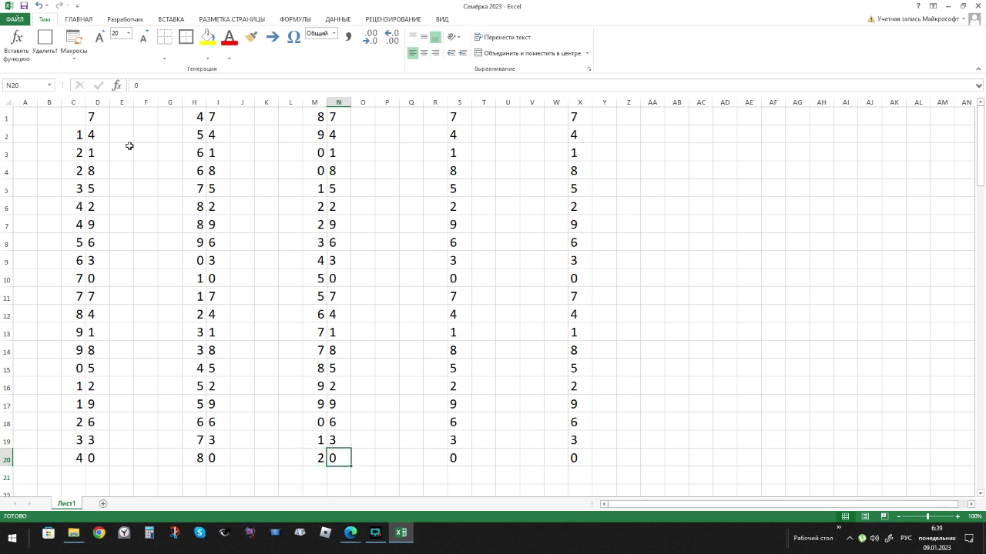
{"action": "key", "text": "ctrl+Up"}
{"action": "key", "text": "Left"}
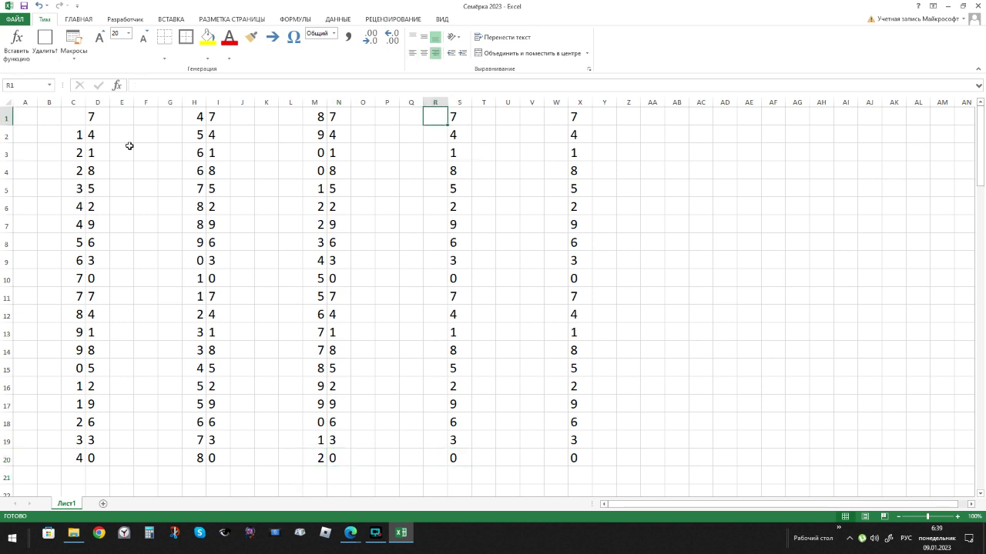
{"action": "type", "text": "2"}
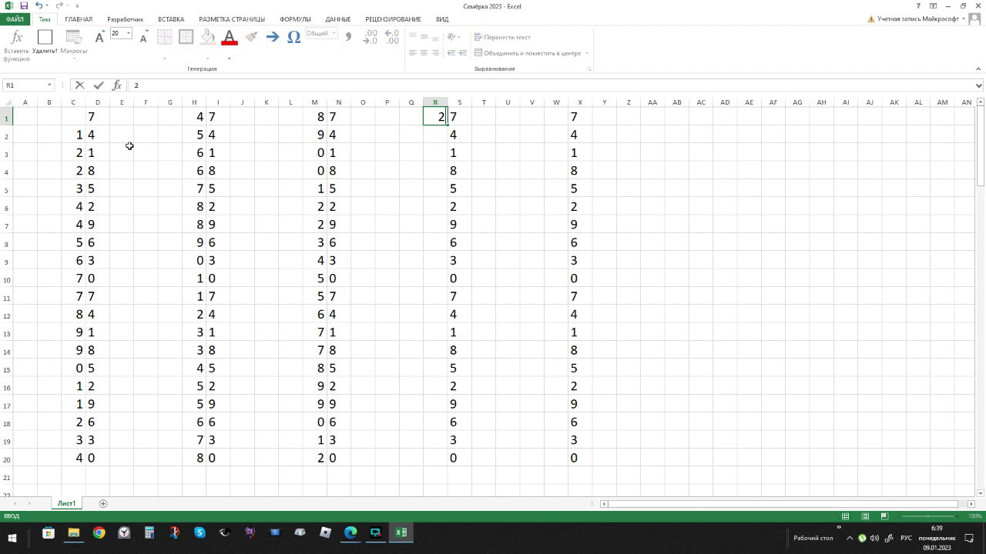
{"action": "key", "text": "Return"}
{"action": "type", "text": "3"}
{"action": "key", "text": "Return"}
{"action": "type", "text": "4"}
{"action": "key", "text": "Return"}
{"action": "type", "text": "4"}
{"action": "key", "text": "Return"}
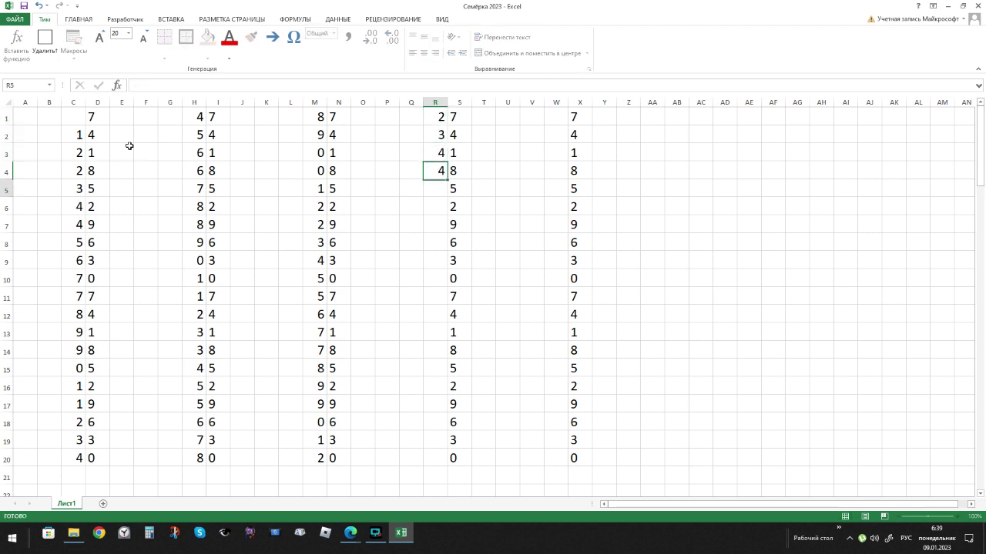
Enter the tens digits 5, 6, 6, 7, 8 and 9 down column R, from R5 to R10
{"action": "type", "text": "5"}
{"action": "key", "text": "Return"}
{"action": "type", "text": "6"}
{"action": "key", "text": "Return"}
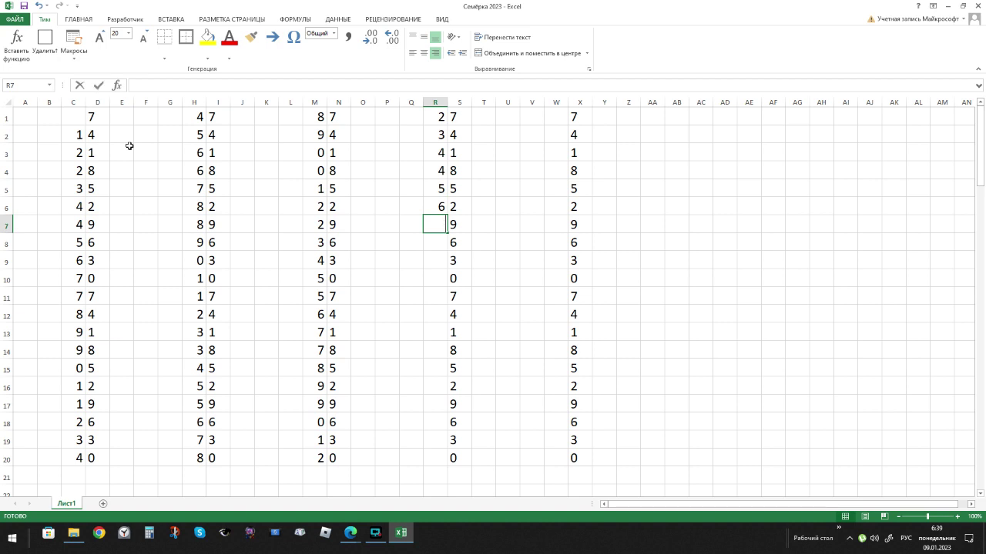
{"action": "type", "text": "6"}
{"action": "key", "text": "Return"}
{"action": "type", "text": "7"}
{"action": "key", "text": "Return"}
{"action": "type", "text": "8"}
{"action": "key", "text": "Return"}
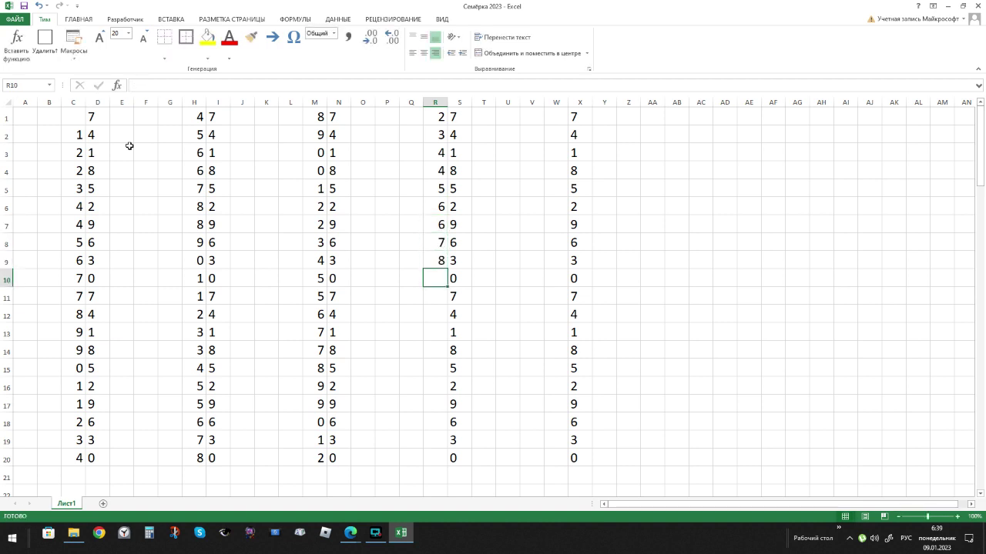
{"action": "type", "text": "9"}
{"action": "key", "text": "Return"}
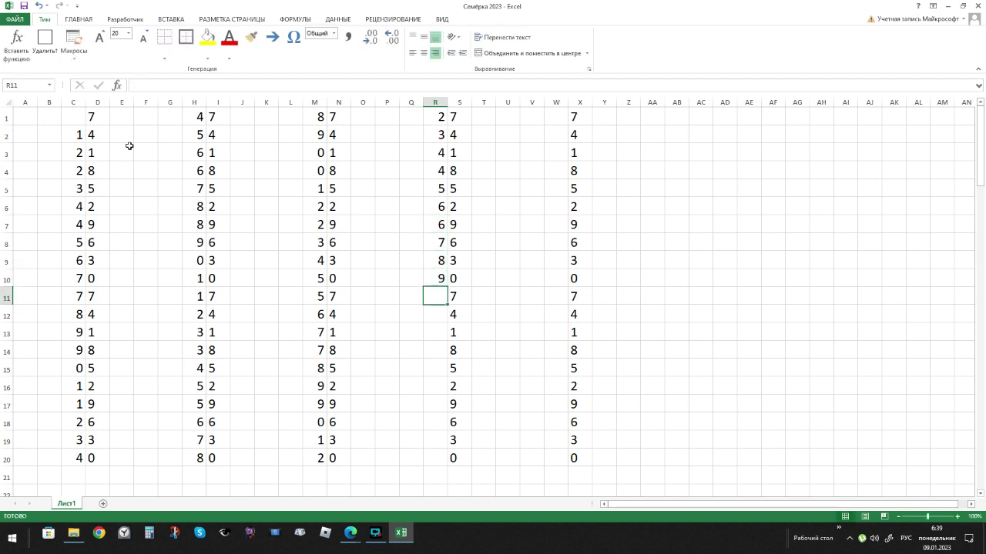
Enter the tens digits 9, 0 and 0 down column R, from R11 to R13
{"action": "type", "text": "9"}
{"action": "key", "text": "Return"}
{"action": "type", "text": "0"}
{"action": "key", "text": "Return"}
{"action": "type", "text": "0"}
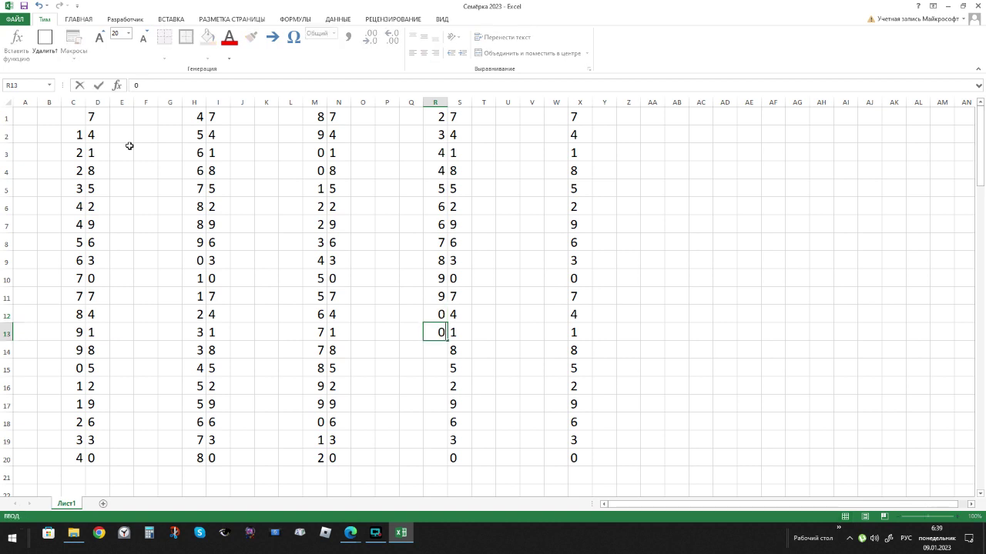
{"action": "key", "text": "Return"}
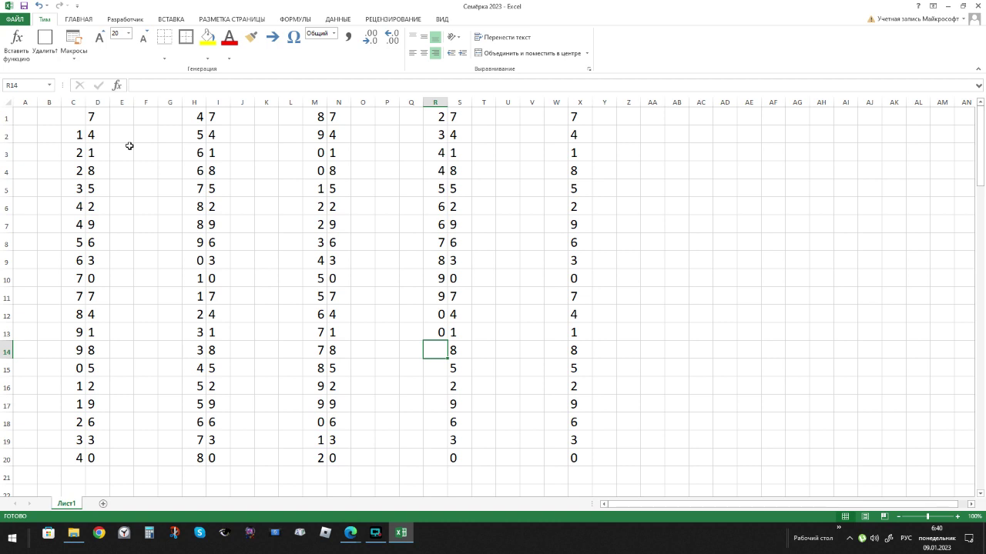
Correct the tens digit in R13 to 1 and enter 1 in R14
{"action": "key", "text": "Up"}
{"action": "type", "text": "1"}
{"action": "key", "text": "Return"}
{"action": "type", "text": "1"}
{"action": "key", "text": "Return"}
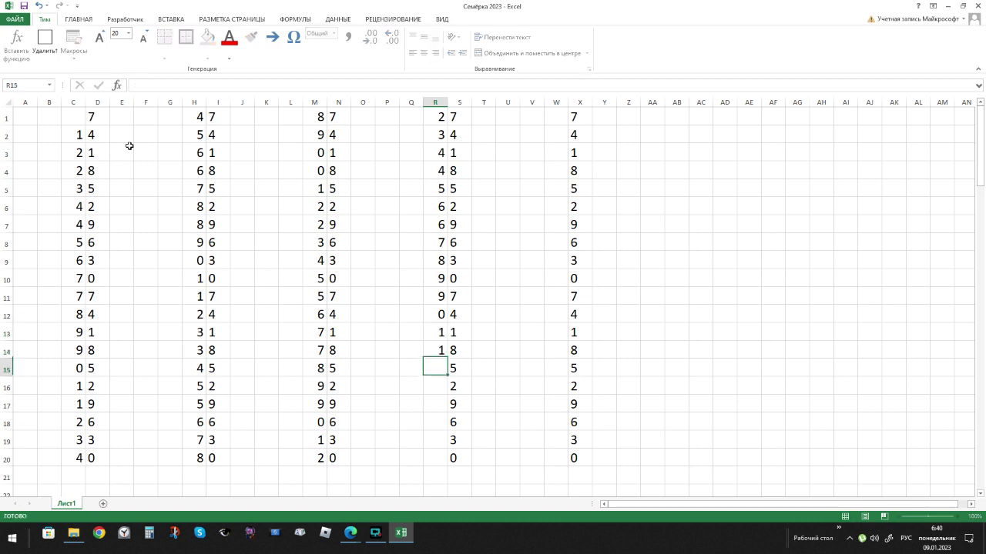
Complete the tens digits in column R by entering 2, 3, 3, 4, 5 and 6 from R15 to R20
{"action": "type", "text": "2"}
{"action": "key", "text": "Return"}
{"action": "type", "text": "3"}
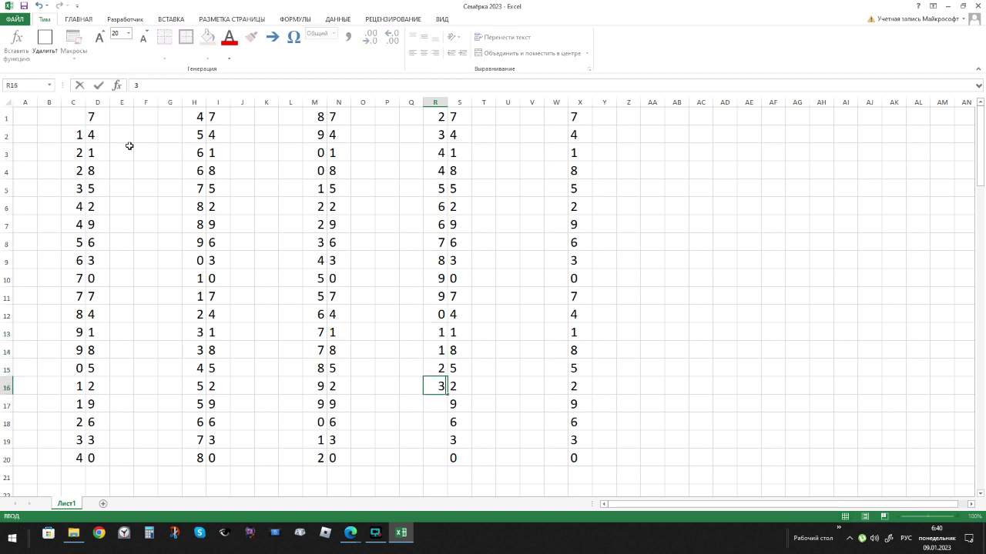
{"action": "key", "text": "Return"}
{"action": "type", "text": "3"}
{"action": "key", "text": "Return"}
{"action": "type", "text": "4"}
{"action": "key", "text": "Return"}
{"action": "type", "text": "5"}
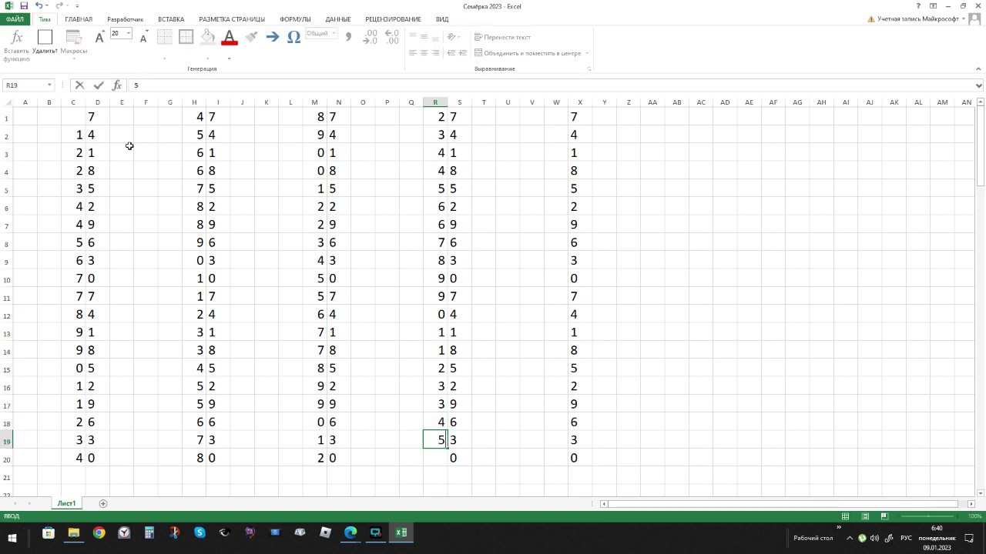
{"action": "key", "text": "Return"}
{"action": "type", "text": "6"}
{"action": "key", "text": "Return"}
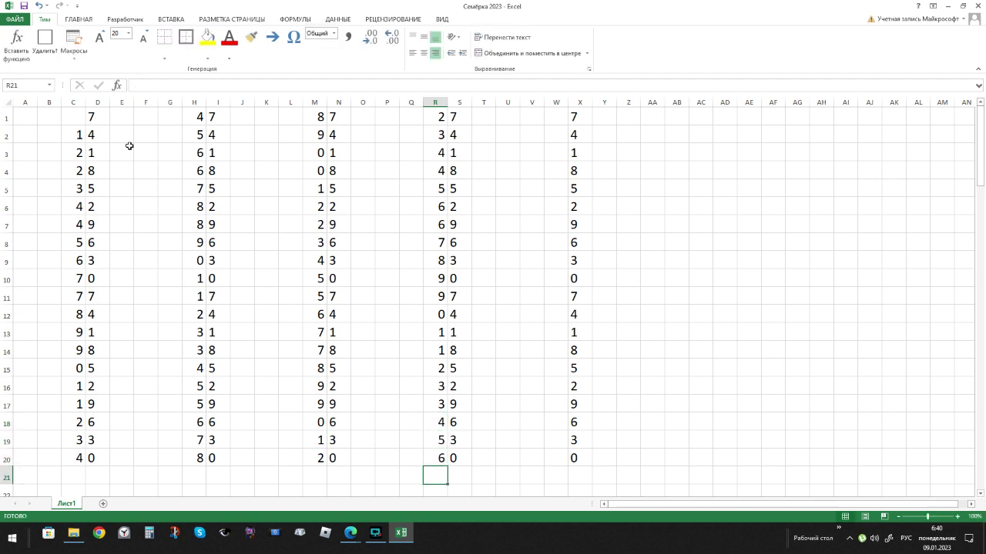
Start the tens digits in column W by entering 6, 7, 8 and 8 from W1 to W4
{"action": "key", "text": "ctrl+Up"}
{"action": "key", "text": "ctrl+Up"}
{"action": "key", "text": "Right"}
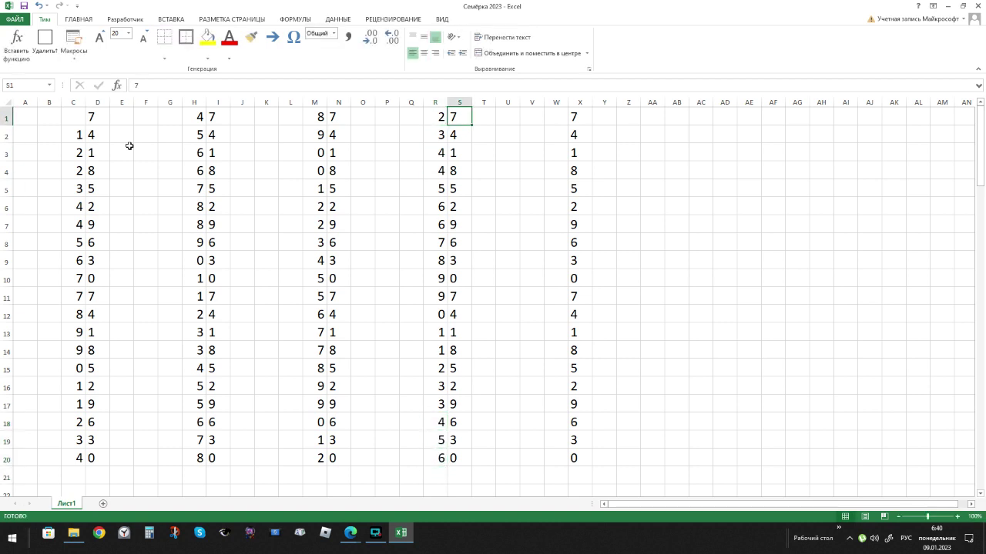
{"action": "key", "text": "ctrl+Right"}
{"action": "key", "text": "Left"}
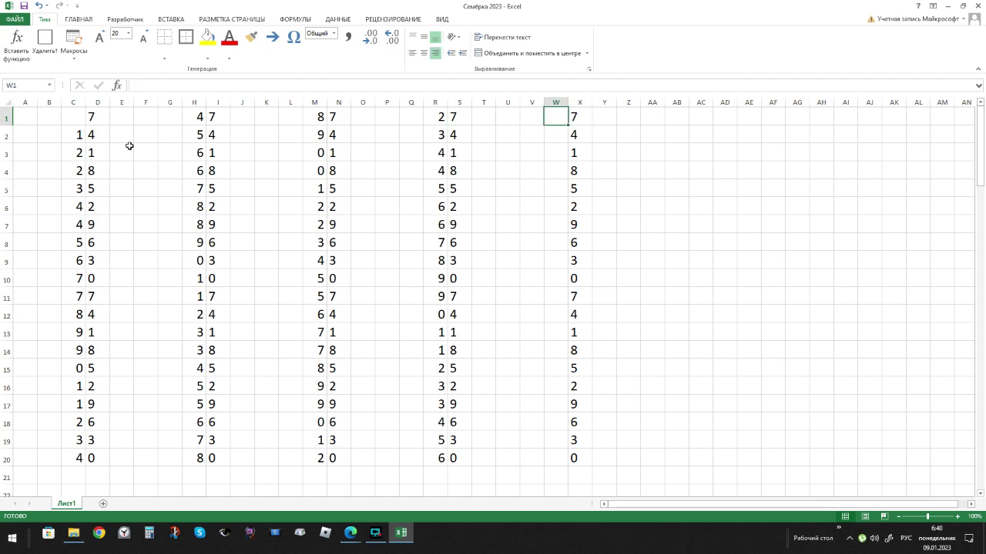
{"action": "type", "text": "6"}
{"action": "key", "text": "Return"}
{"action": "type", "text": "7"}
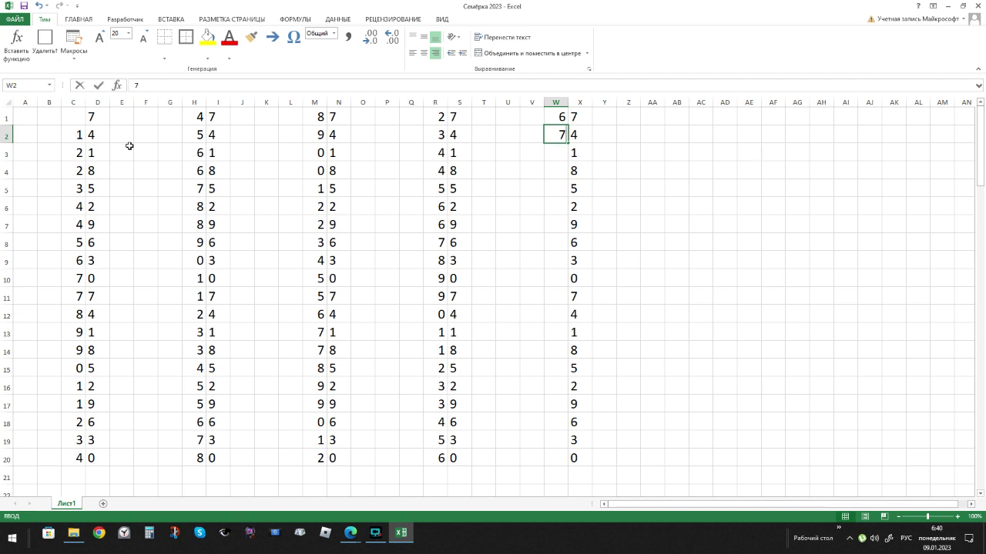
{"action": "key", "text": "Return"}
{"action": "type", "text": "8"}
{"action": "key", "text": "Return"}
{"action": "type", "text": "8"}
{"action": "key", "text": "Return"}
Enter the tens digits 9, 0, 0, 1 and 2 down column W, from W5 to W9
{"action": "type", "text": "9"}
{"action": "key", "text": "Return"}
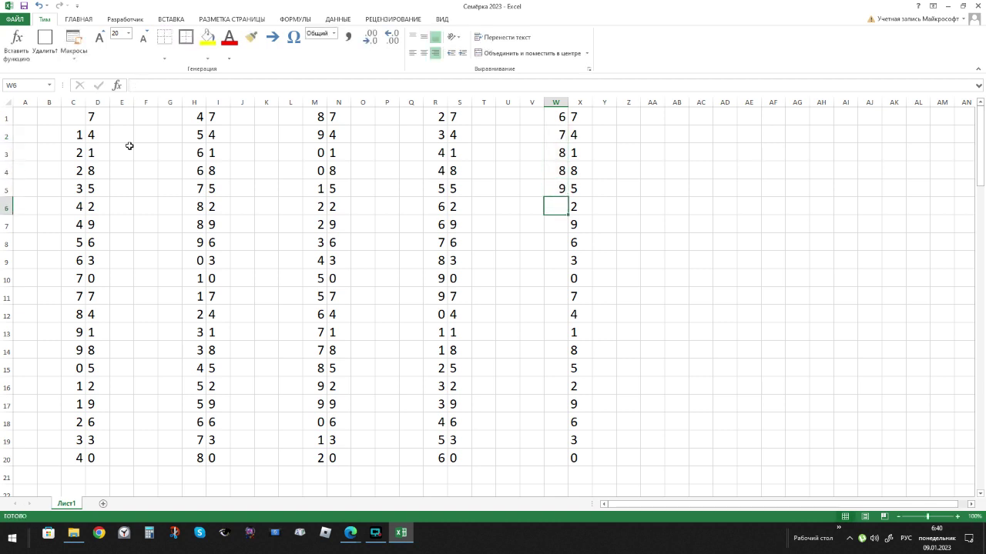
{"action": "type", "text": "0"}
{"action": "key", "text": "Return"}
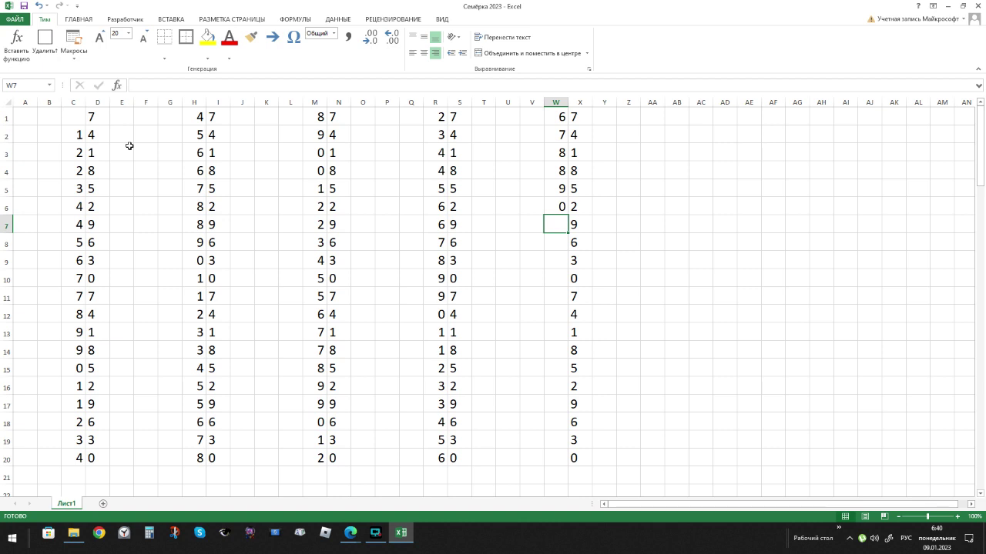
{"action": "type", "text": "0"}
{"action": "key", "text": "Return"}
{"action": "type", "text": "1"}
{"action": "key", "text": "Return"}
{"action": "type", "text": "2"}
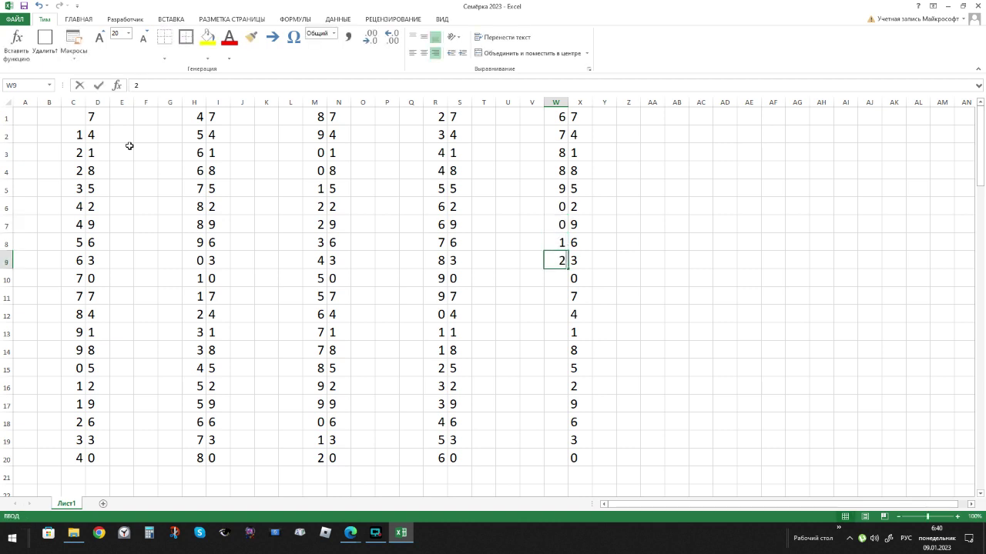
{"action": "key", "text": "Return"}
Enter the tens digits 3, 3, 4, 5 and 5 down column W, from W10 to W14
{"action": "type", "text": "3"}
{"action": "key", "text": "Return"}
{"action": "type", "text": "3"}
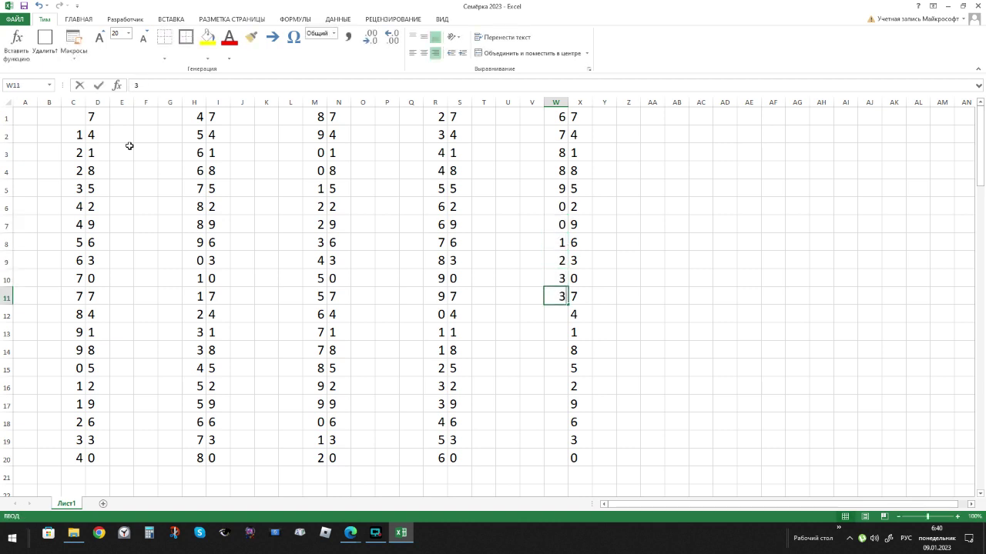
{"action": "key", "text": "Return"}
{"action": "type", "text": "4"}
{"action": "key", "text": "Return"}
{"action": "type", "text": "5"}
{"action": "key", "text": "Return"}
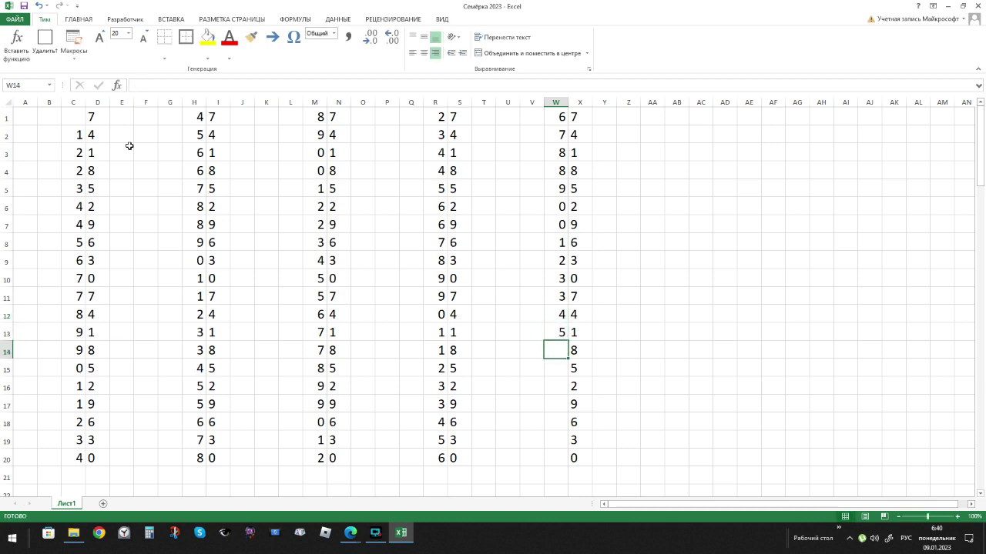
{"action": "type", "text": "5"}
{"action": "key", "text": "Return"}
Complete the tens digits in column W by entering 6, 7, 7, 8, 9 and 0 from W15 to W20
{"action": "type", "text": "6"}
{"action": "key", "text": "Return"}
{"action": "type", "text": "7"}
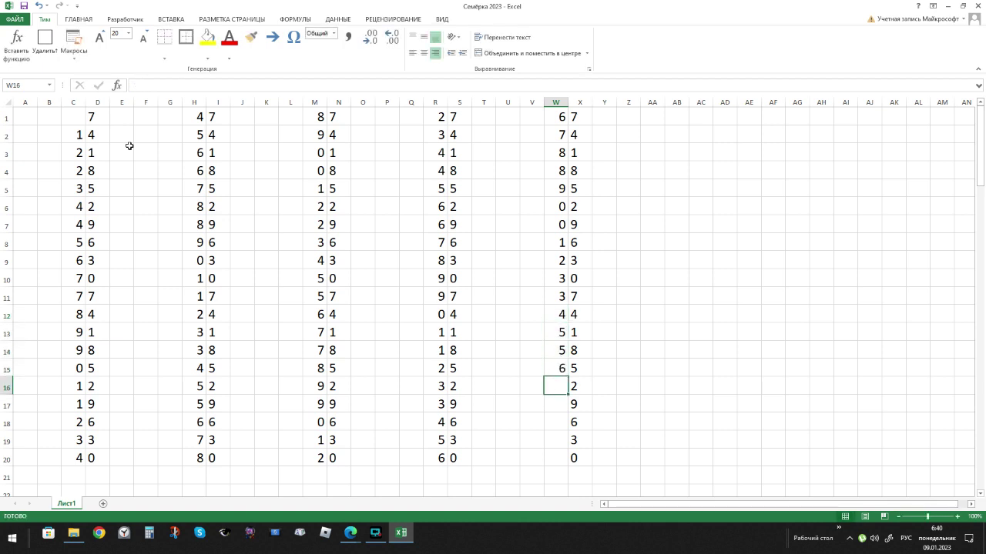
{"action": "key", "text": "Return"}
{"action": "type", "text": "7"}
{"action": "key", "text": "Return"}
{"action": "type", "text": "8"}
{"action": "key", "text": "Return"}
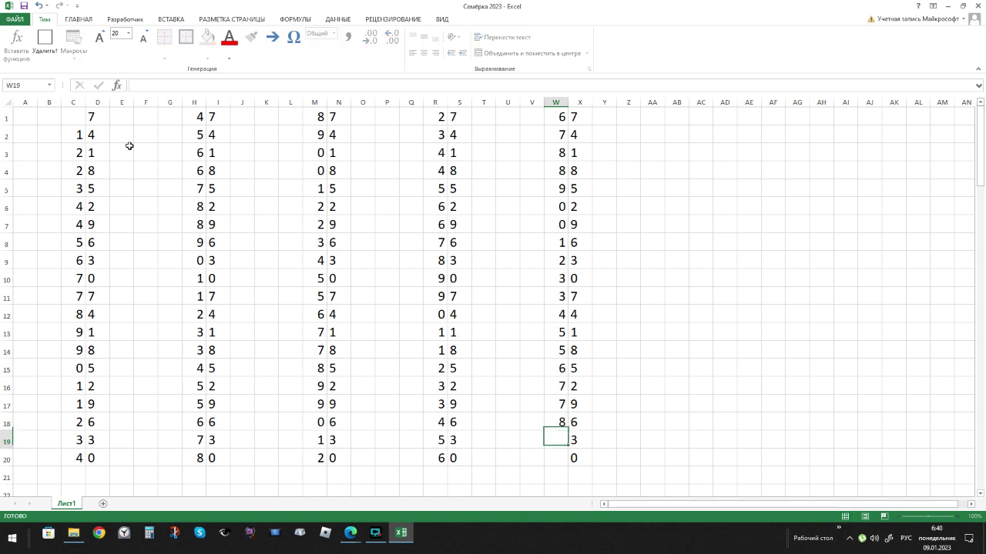
{"action": "type", "text": "9"}
{"action": "key", "text": "Return"}
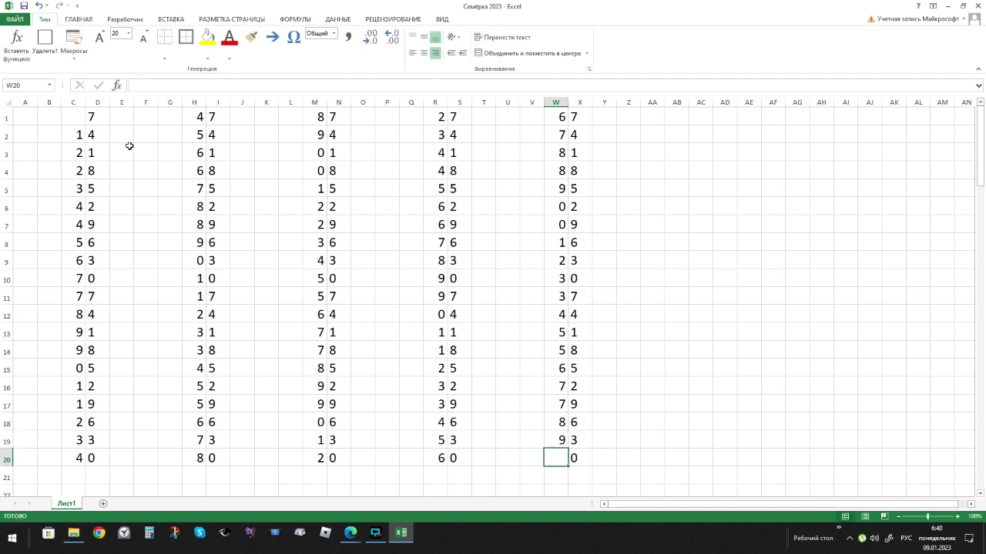
{"action": "type", "text": "0"}
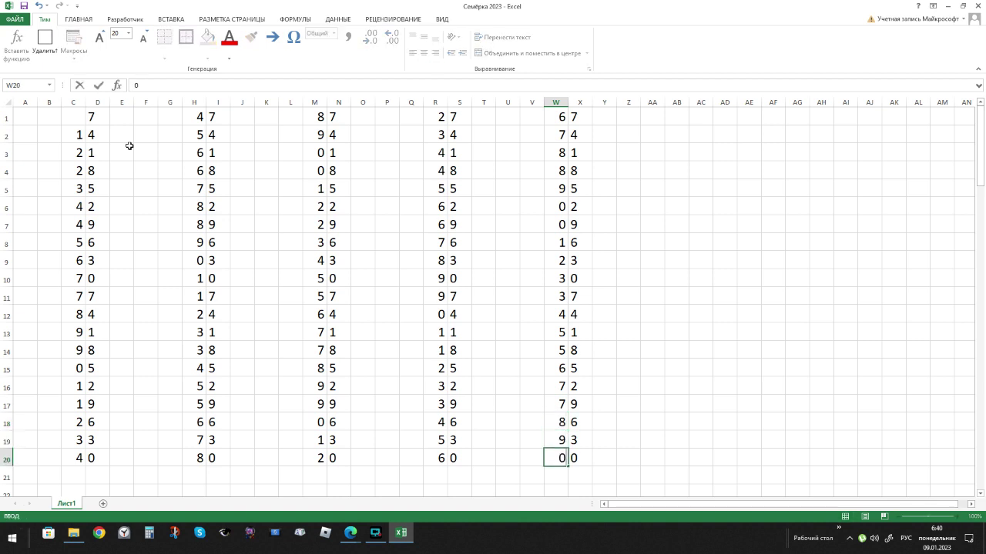
Enter 7 as the hundreds digit in V20, beside the last pair of digits
{"action": "key", "text": "Left"}
{"action": "type", "text": "1"}
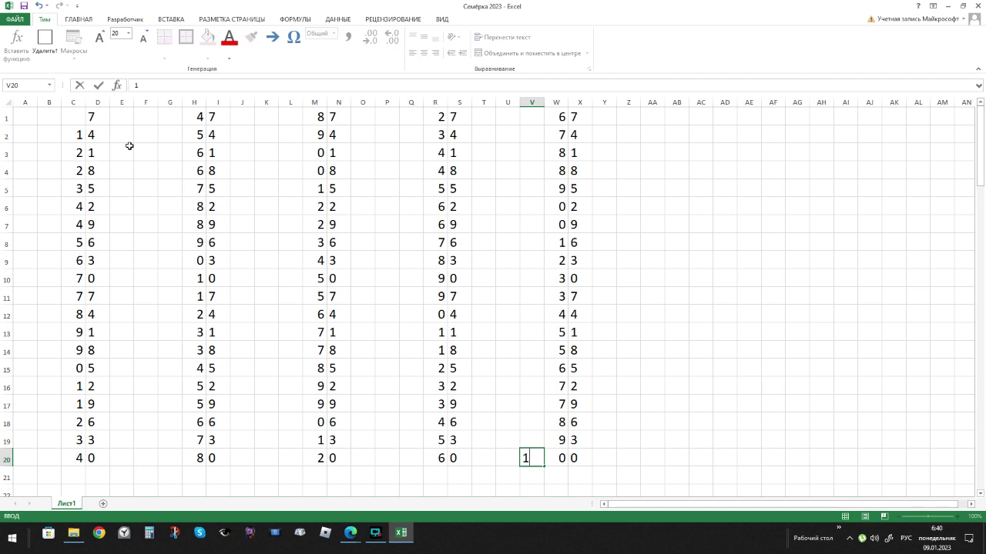
{"action": "key", "text": "BackSpace"}
{"action": "type", "text": "7"}
{"action": "key", "text": "Return"}
{"action": "key", "text": "Up"}
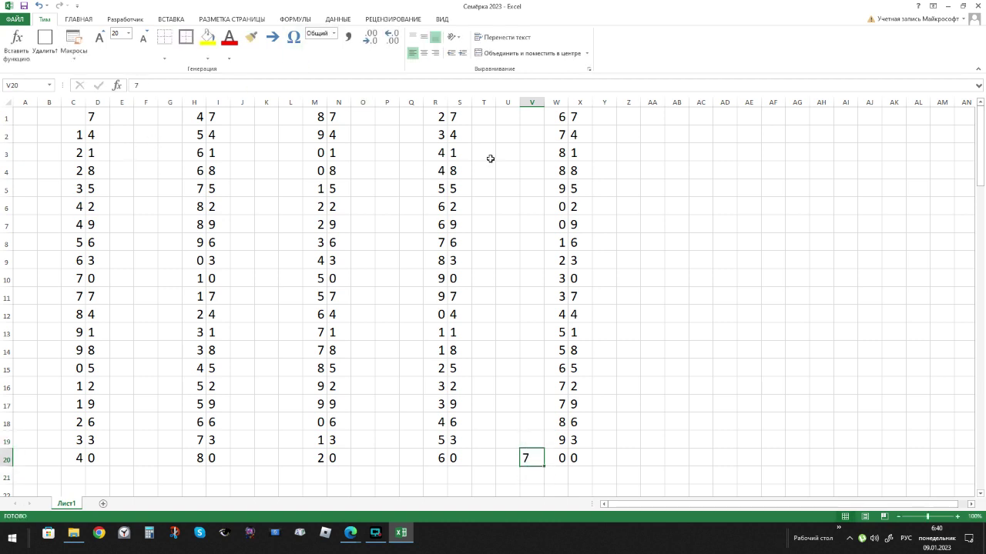
Right-align the contents of columns V, Q, L, G and B
{"action": "left_click", "coordinate": [536, 109]}
{"action": "left_click_drag", "start_coordinate": [534, 106], "coordinate": [404, 103]}
{"action": "left_click", "coordinate": [291, 102], "text": "ctrl"}
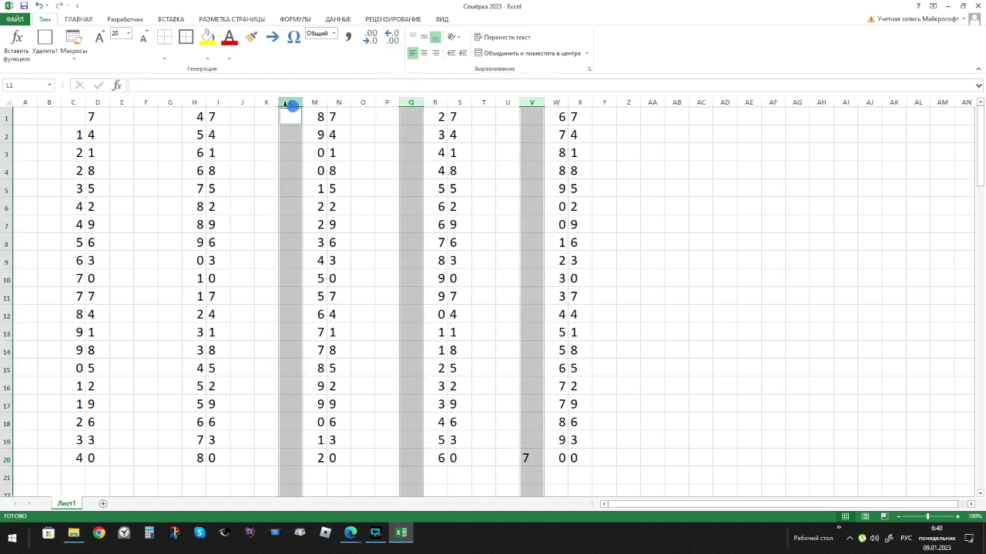
{"action": "left_click", "coordinate": [173, 102], "text": "ctrl"}
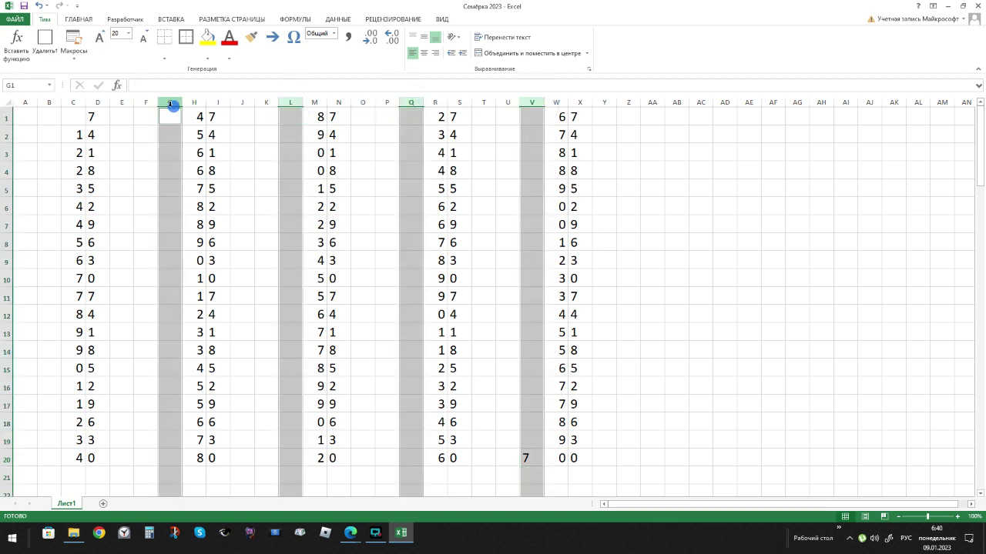
{"action": "left_click", "coordinate": [49, 101], "text": "ctrl"}
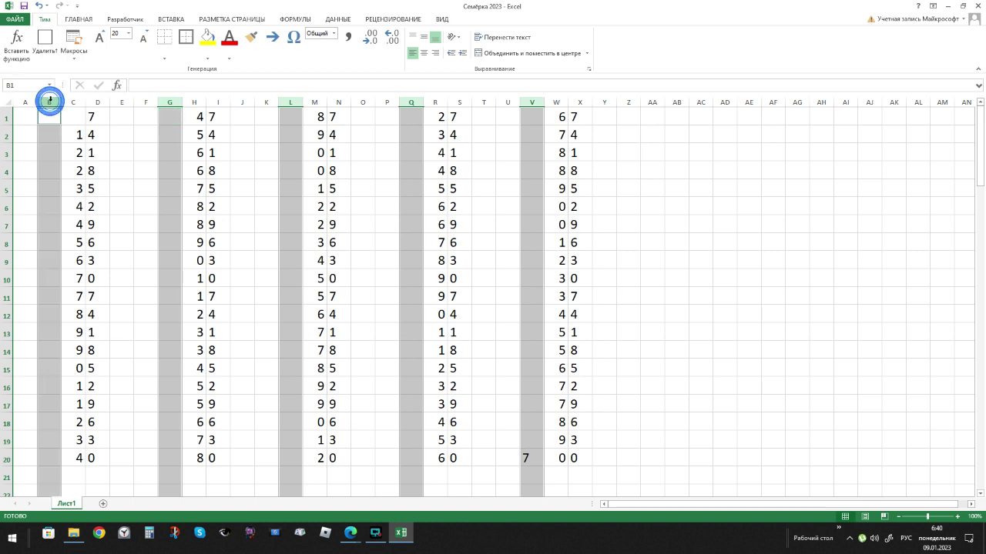
{"action": "left_click", "coordinate": [437, 56]}
{"action": "left_click", "coordinate": [624, 242]}
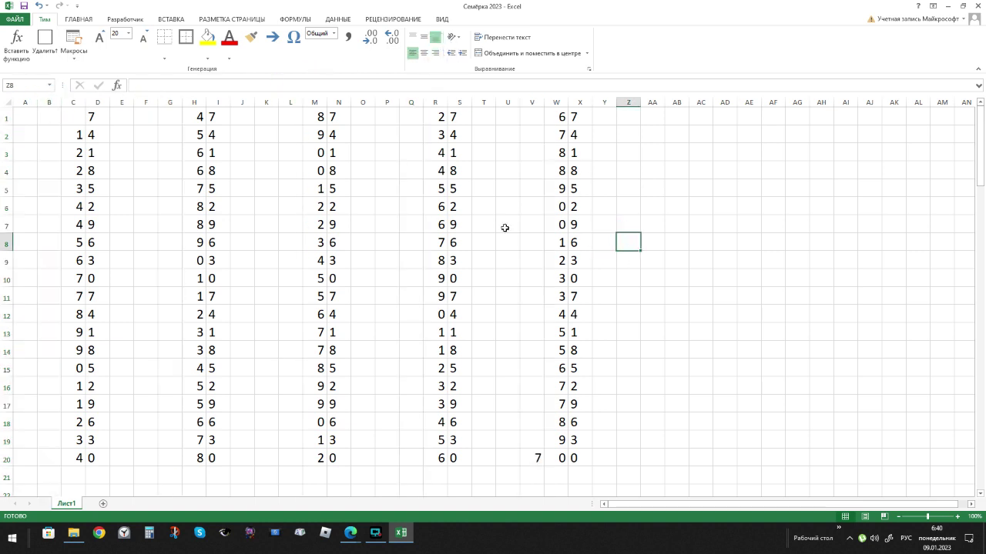
Enter leading zeros in B1 and C1 before the first multiple, 7
{"action": "left_click", "coordinate": [74, 120]}
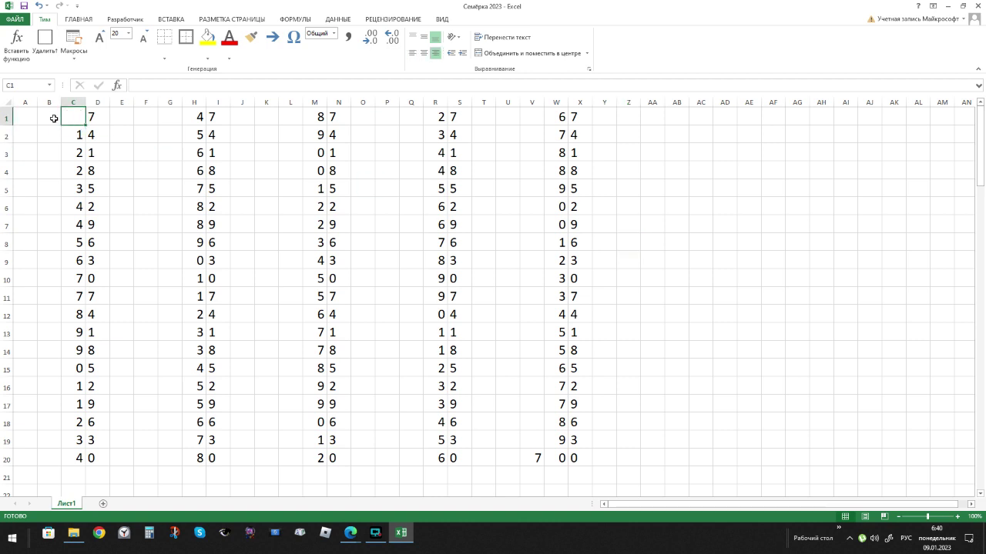
{"action": "left_click", "coordinate": [51, 117]}
{"action": "type", "text": "0"}
{"action": "left_click", "coordinate": [77, 118]}
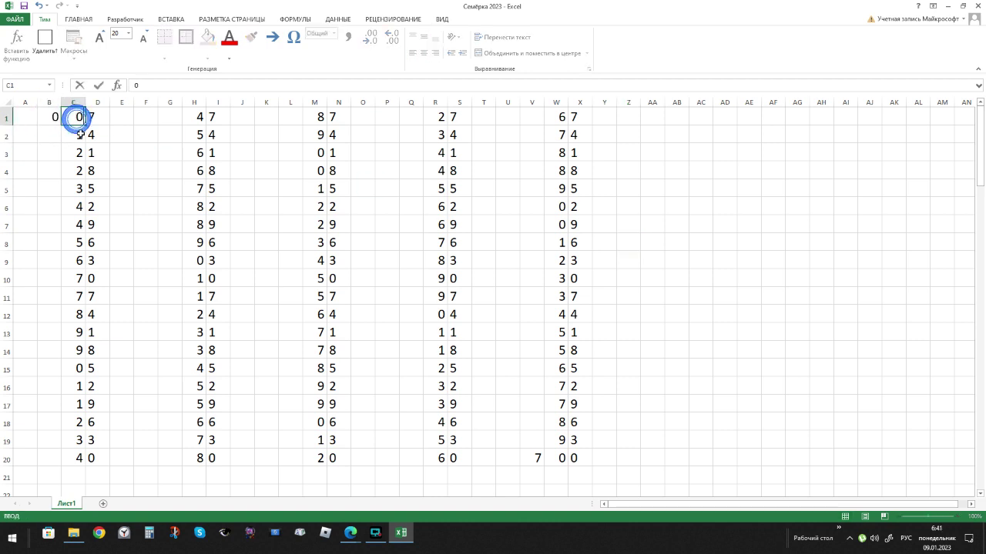
{"action": "left_click", "coordinate": [51, 137]}
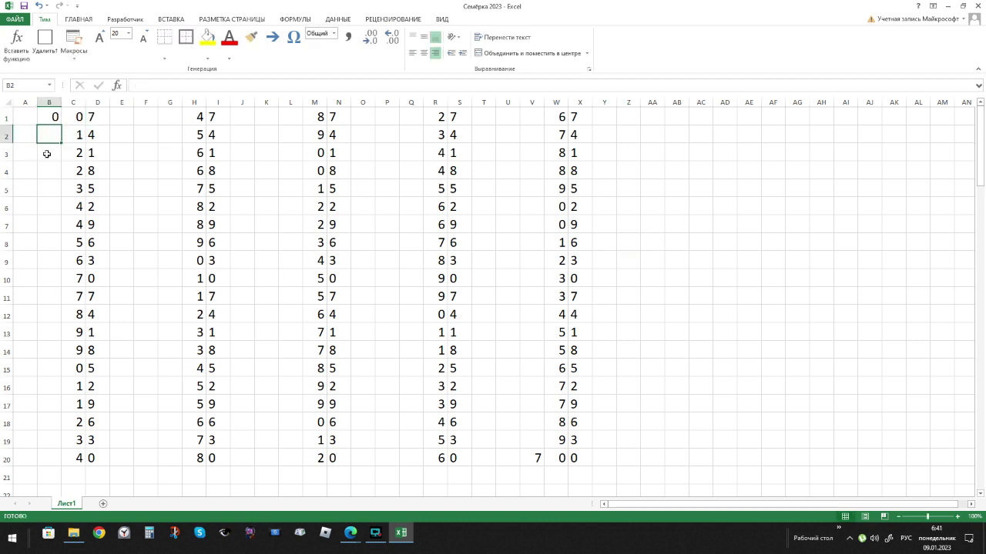
Enter 1 as the hundreds digit in B20, beside the digits 4 and 0
{"action": "scroll", "coordinate": [47, 154], "scroll_direction": "down", "scroll_amount": 3}
{"action": "scroll", "coordinate": [45, 154], "scroll_direction": "up", "scroll_amount": 1}
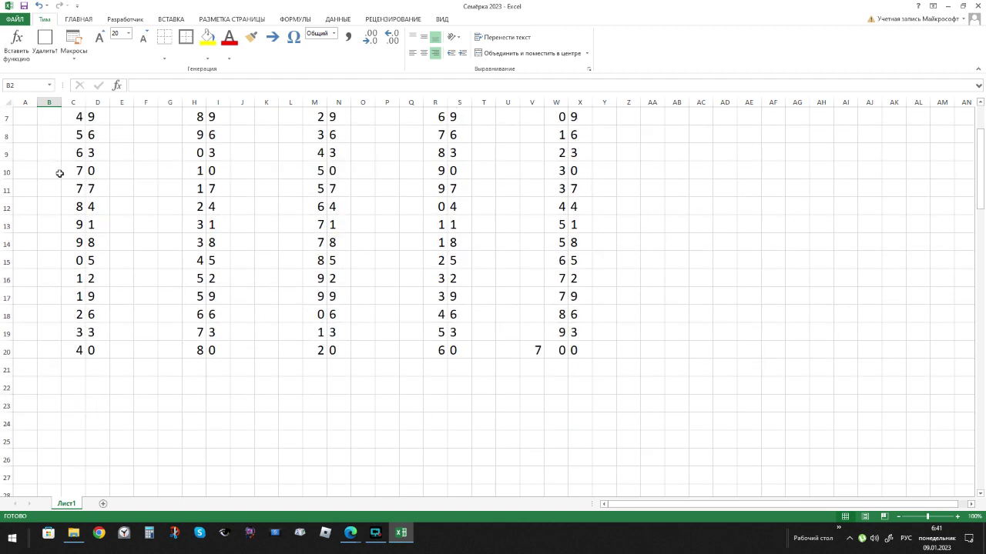
{"action": "scroll", "coordinate": [59, 175], "scroll_direction": "up", "scroll_amount": 2}
{"action": "scroll", "coordinate": [59, 177], "scroll_direction": "down", "scroll_amount": 1}
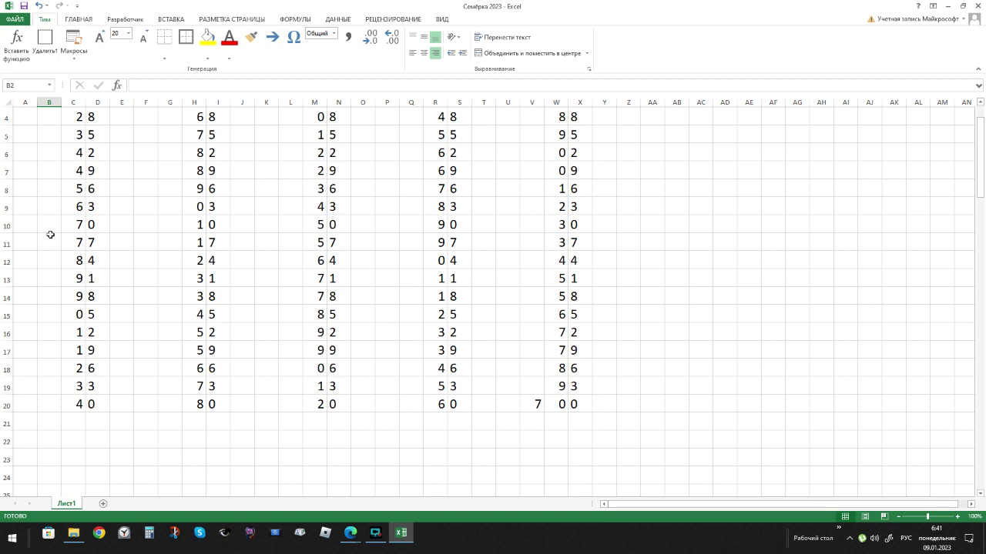
{"action": "scroll", "coordinate": [51, 235], "scroll_direction": "up", "scroll_amount": 1}
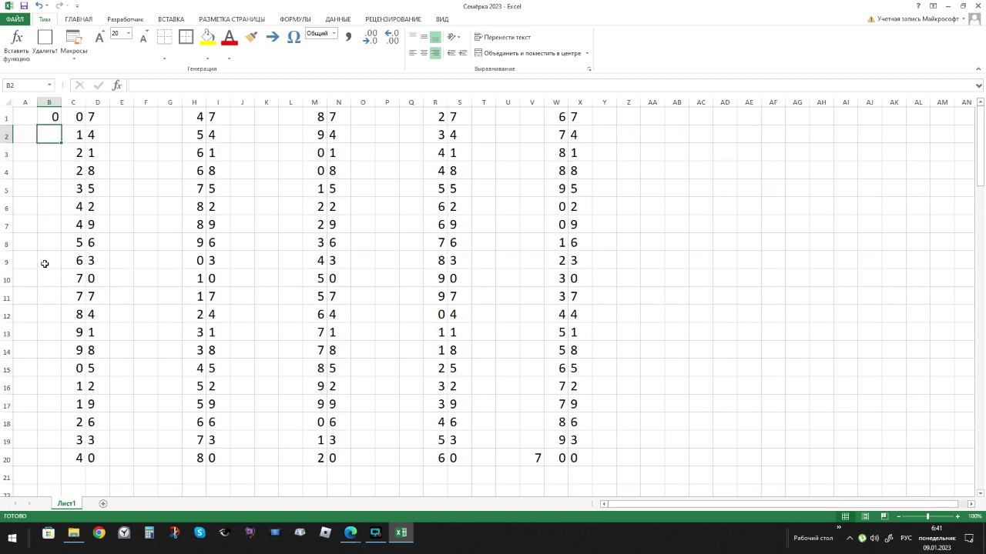
{"action": "left_click", "coordinate": [73, 458]}
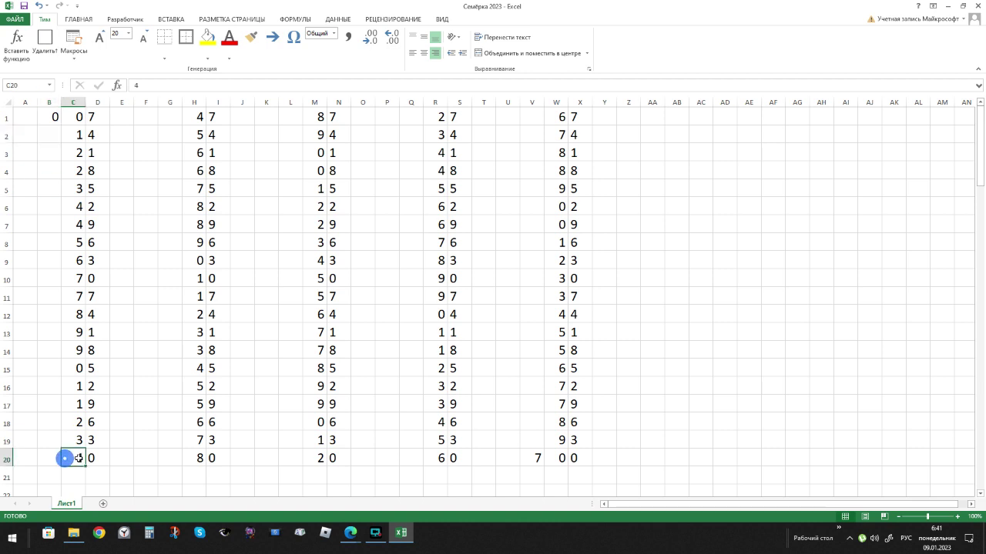
{"action": "left_click", "coordinate": [48, 459]}
{"action": "key", "text": "Left"}
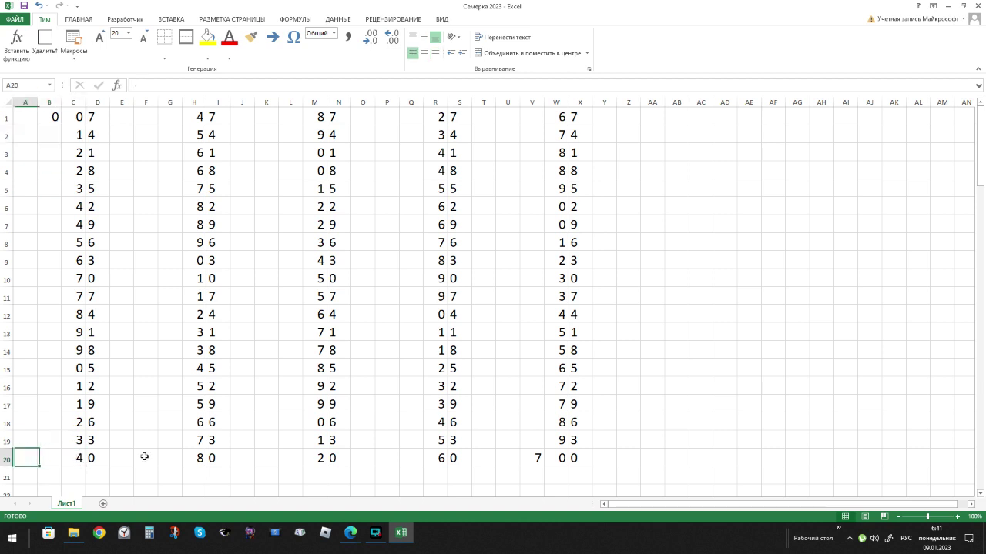
{"action": "left_click", "coordinate": [55, 462]}
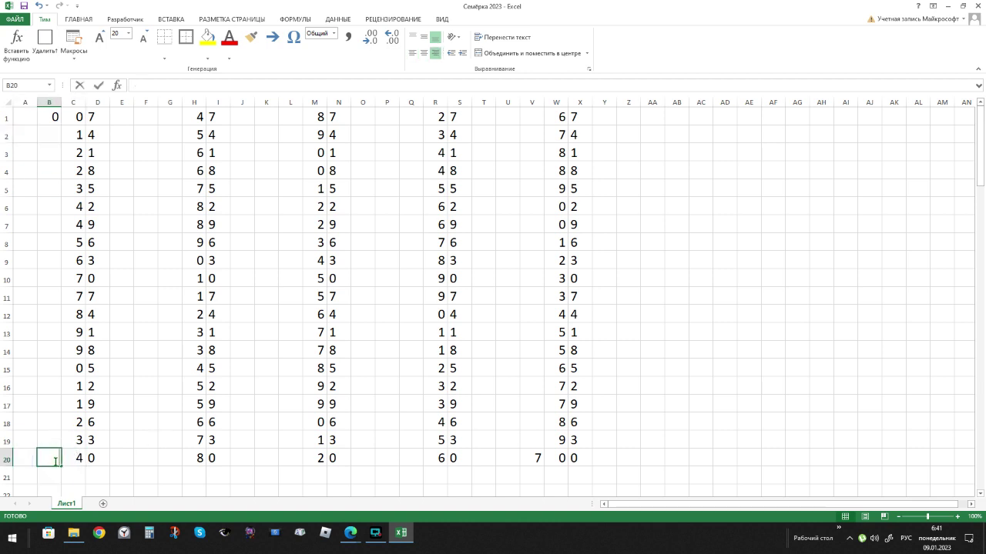
{"action": "type", "text": "1"}
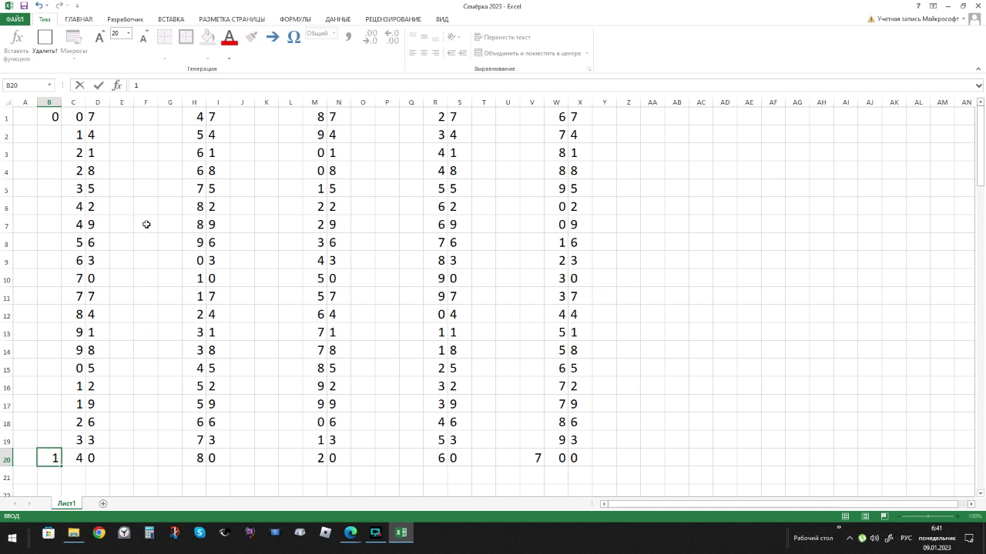
Enter 2 as the hundreds digit in both G10 and G20
{"action": "left_click", "coordinate": [167, 277]}
{"action": "type", "text": "2"}
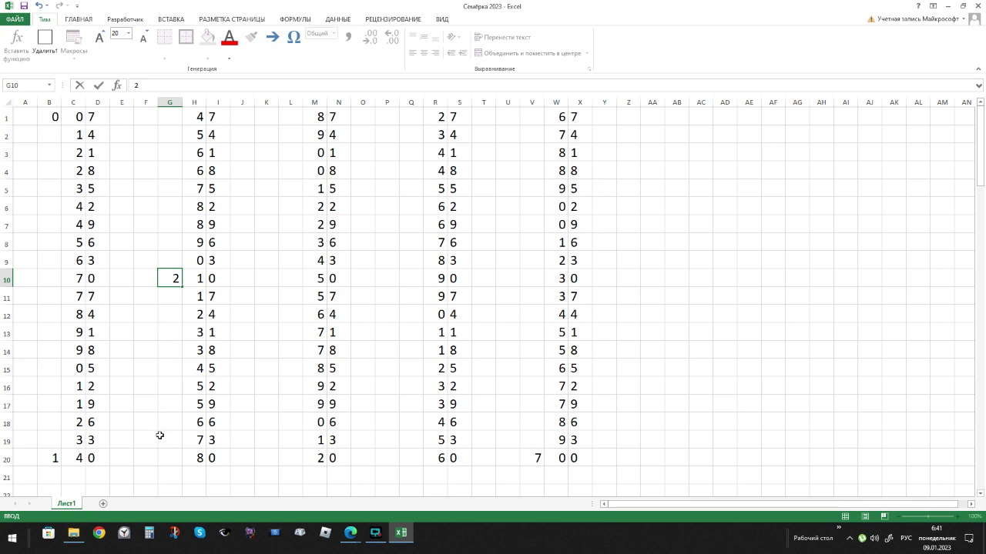
{"action": "left_click", "coordinate": [175, 461]}
{"action": "type", "text": "2"}
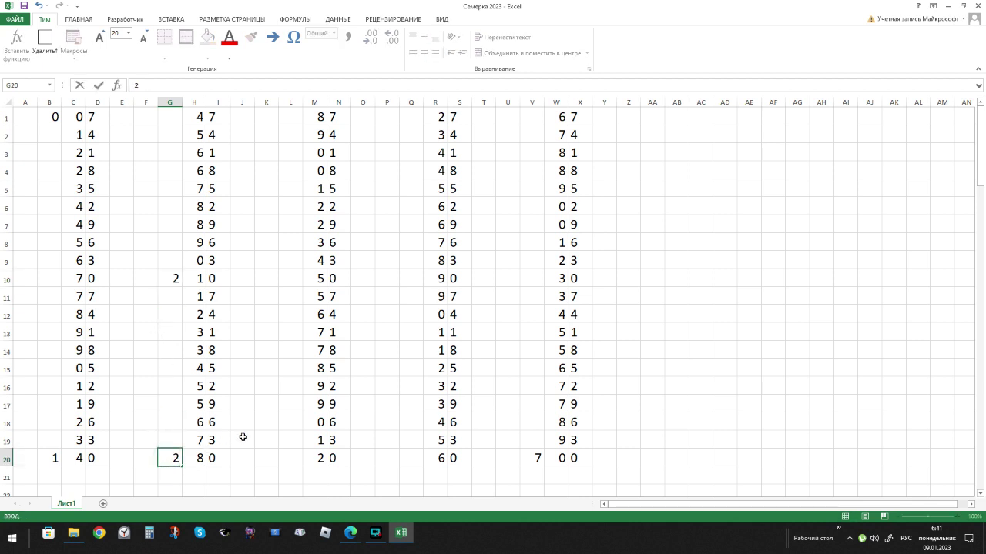
{"action": "left_click", "coordinate": [156, 308]}
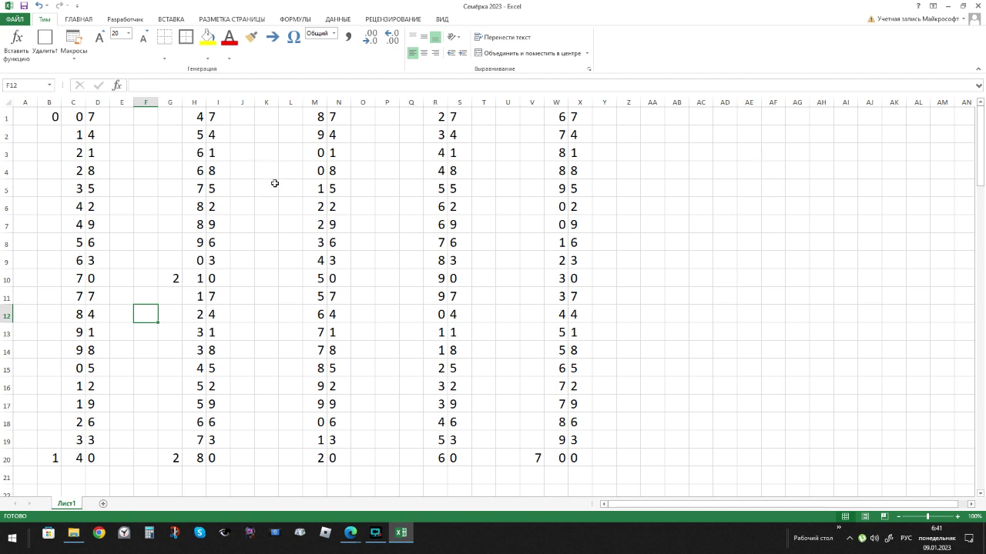
Enter the hundreds digits 3 in L10 and 4 in L20
{"action": "left_click", "coordinate": [292, 282]}
{"action": "type", "text": "3"}
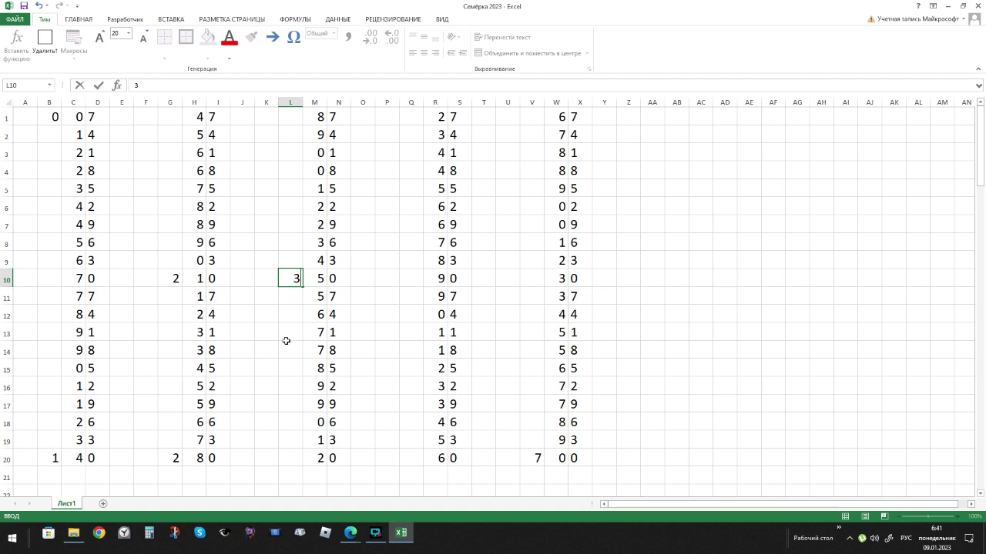
{"action": "left_click", "coordinate": [300, 456]}
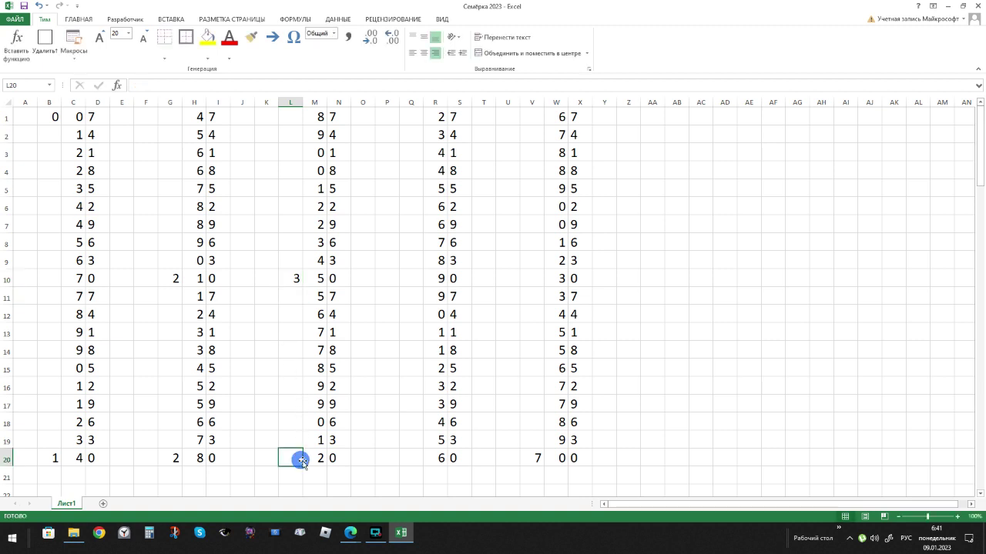
{"action": "type", "text": "4"}
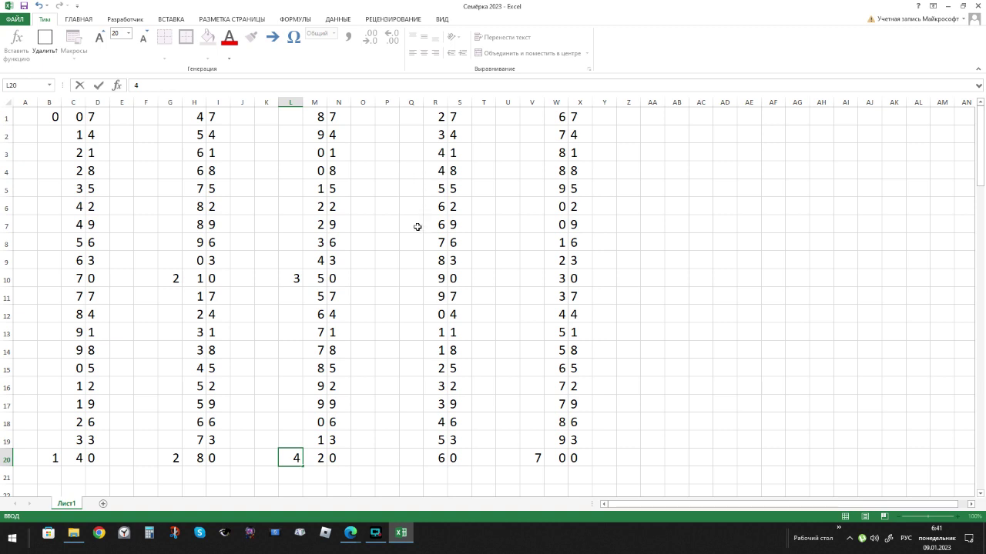
Enter the hundreds digits 4 in Q10 and 5 in Q20
{"action": "left_click", "coordinate": [419, 283]}
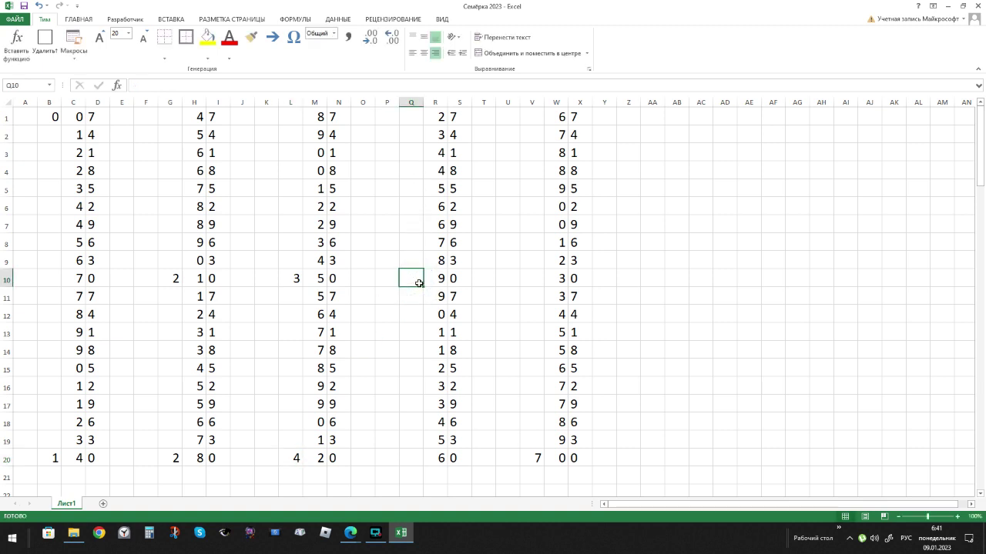
{"action": "type", "text": "4"}
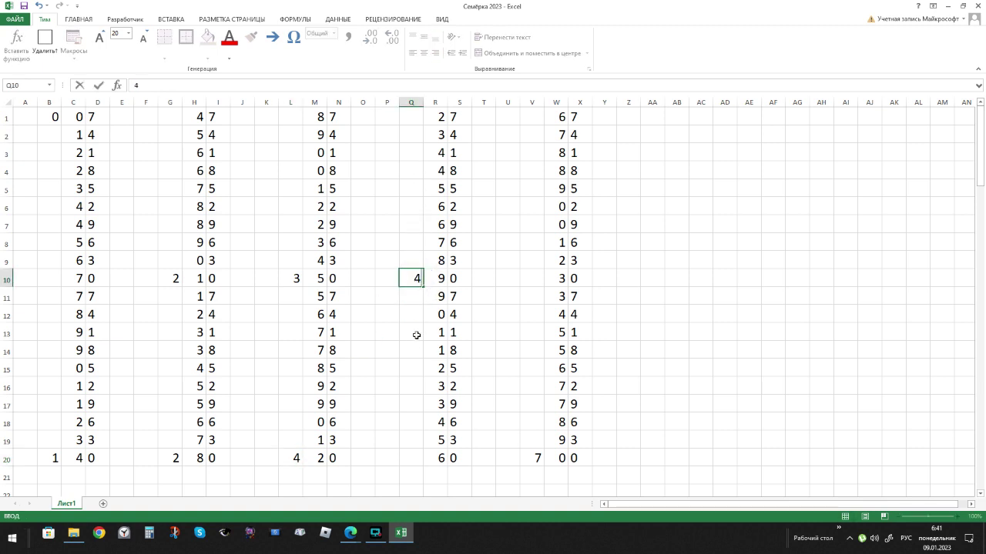
{"action": "left_click", "coordinate": [411, 456]}
{"action": "type", "text": "5"}
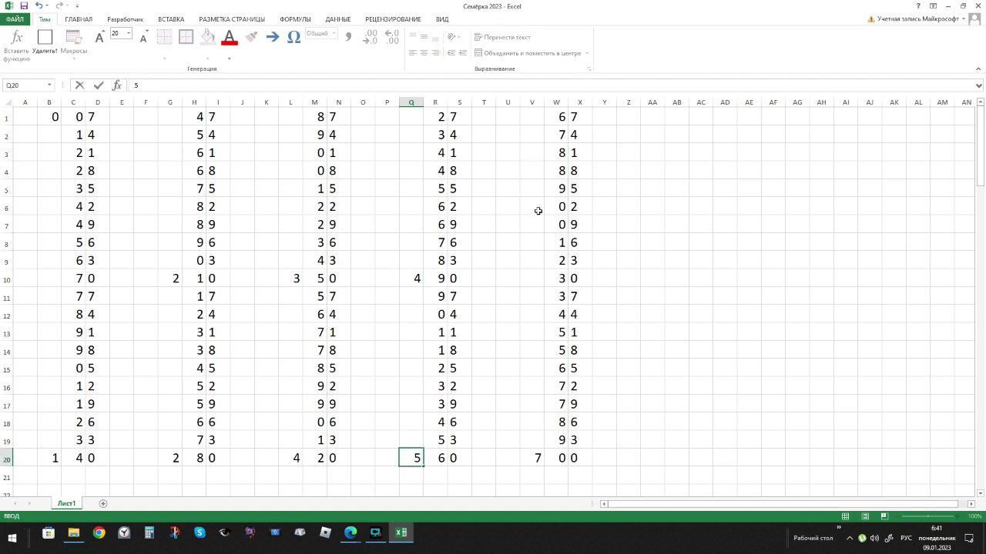
{"action": "left_click", "coordinate": [535, 281]}
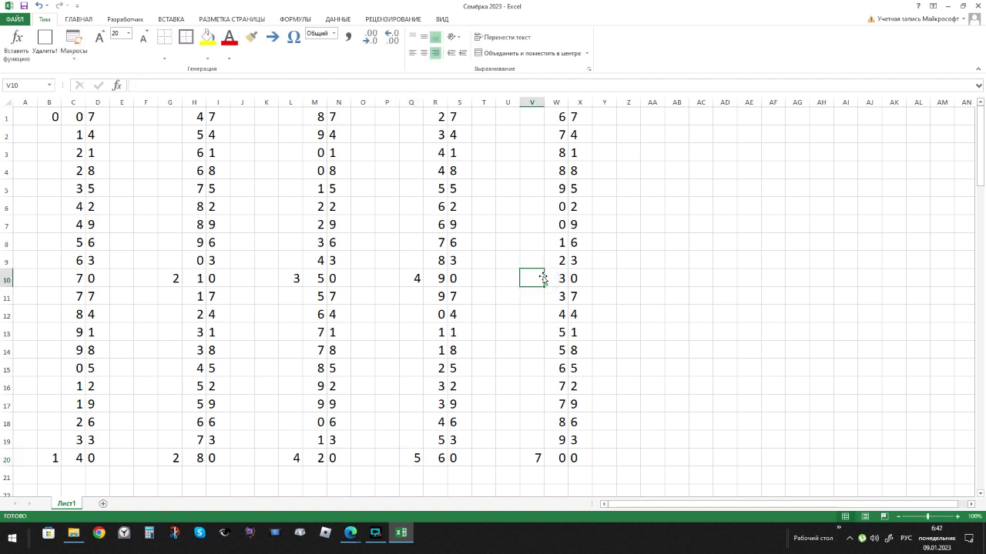
{"action": "type", "text": "7"}
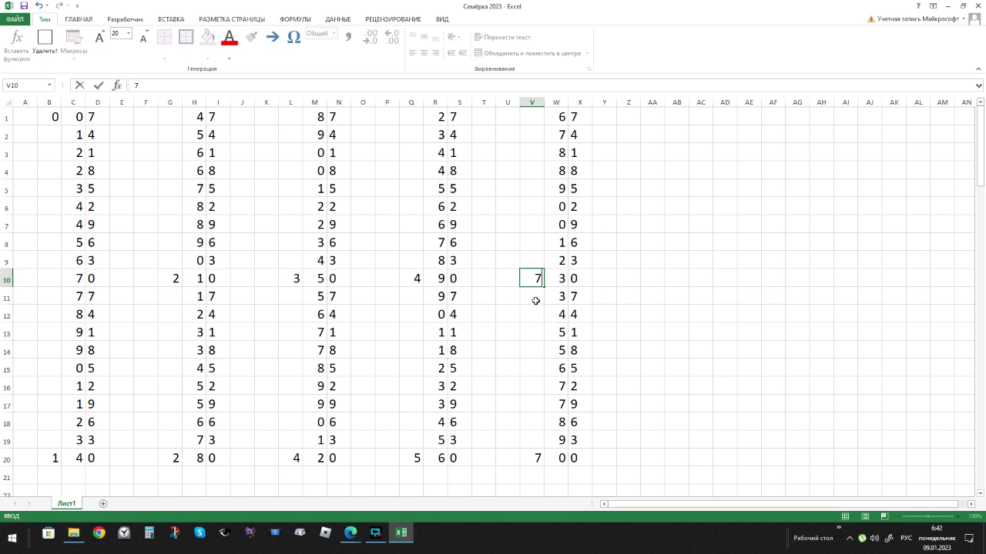
{"action": "left_click", "coordinate": [530, 309]}
Set the hundreds digit in V10 to 6
{"action": "left_click", "coordinate": [535, 278]}
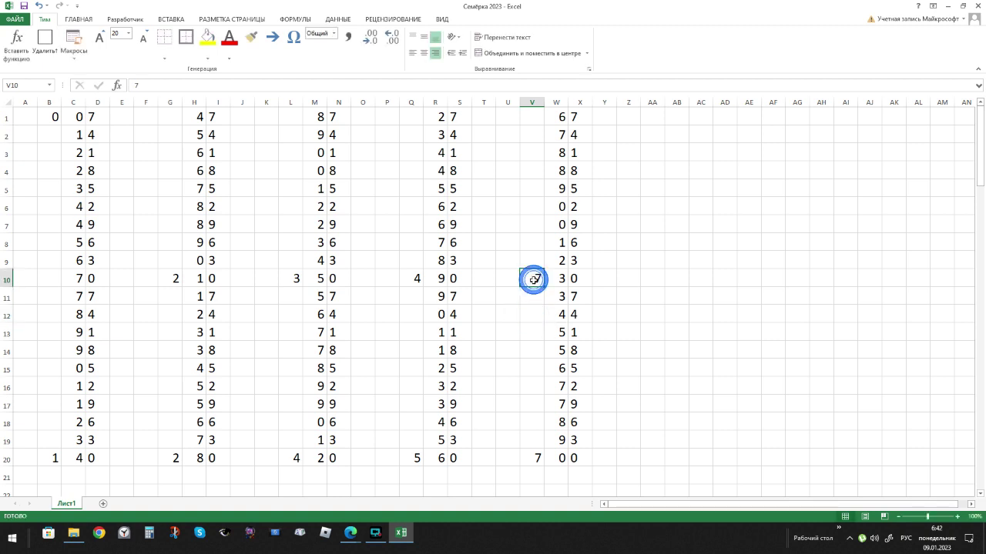
{"action": "type", "text": "6"}
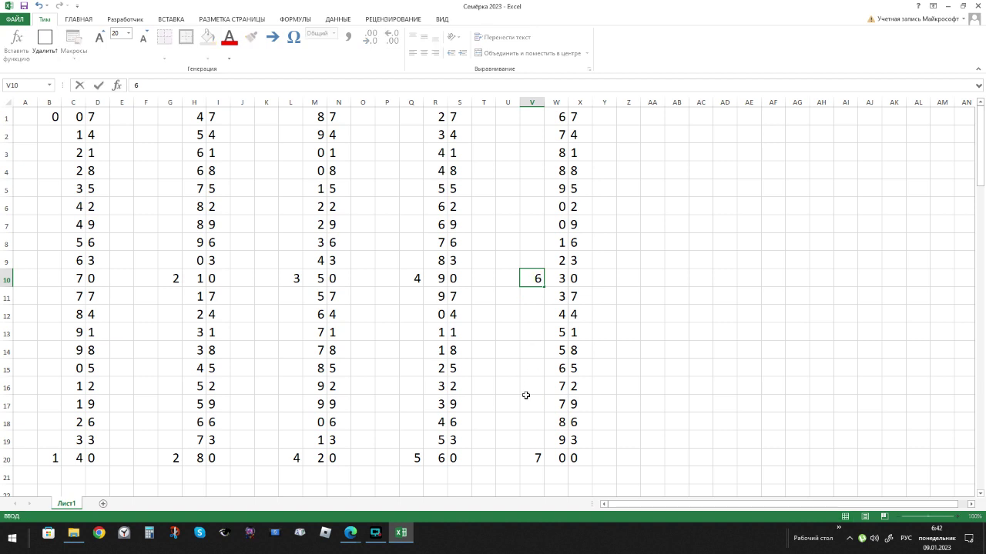
{"action": "left_click", "coordinate": [865, 329]}
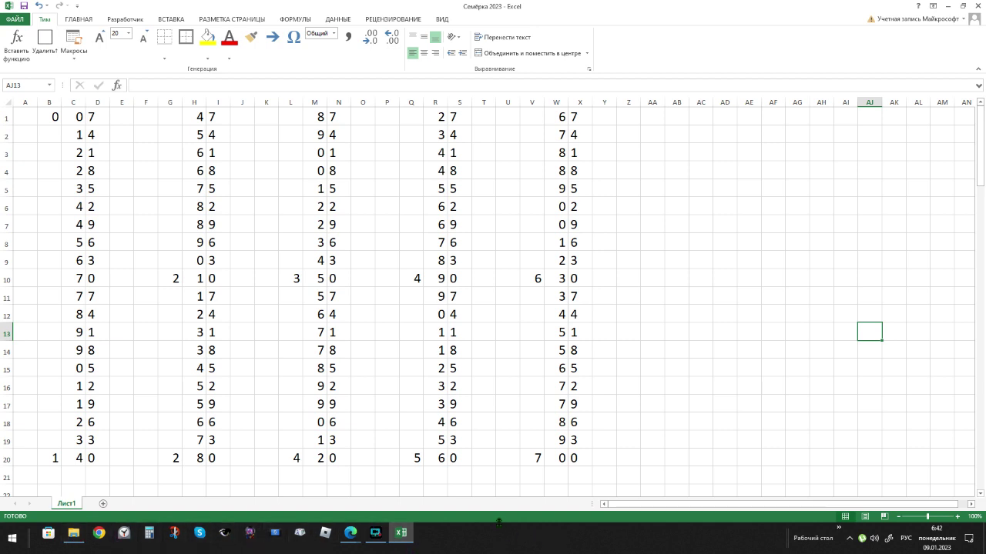
Switch to the "Разрядность числа" folder in File Explorer and open the text file "Запись видео 2023" in Notepad
{"action": "mouse_move", "coordinate": [71, 539]}
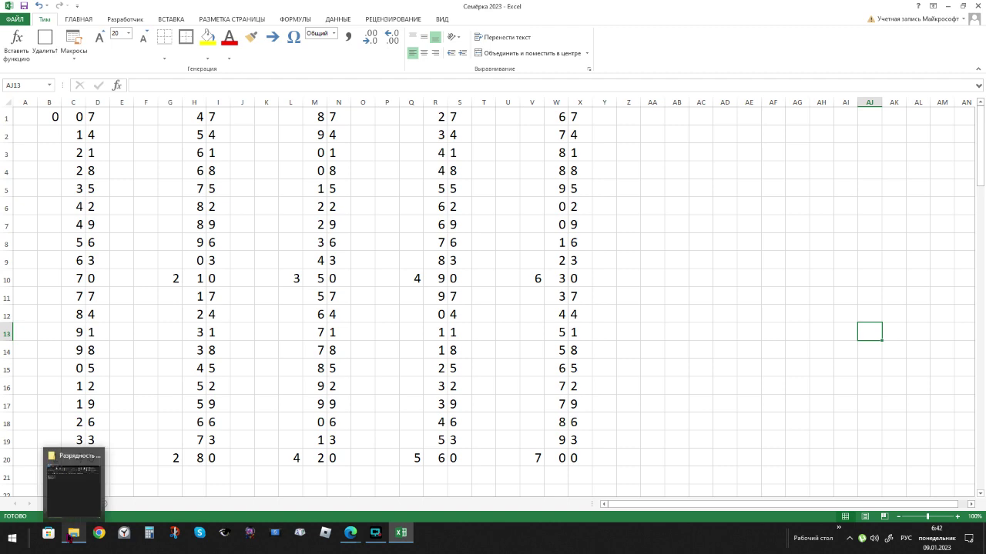
{"action": "left_click", "coordinate": [67, 499]}
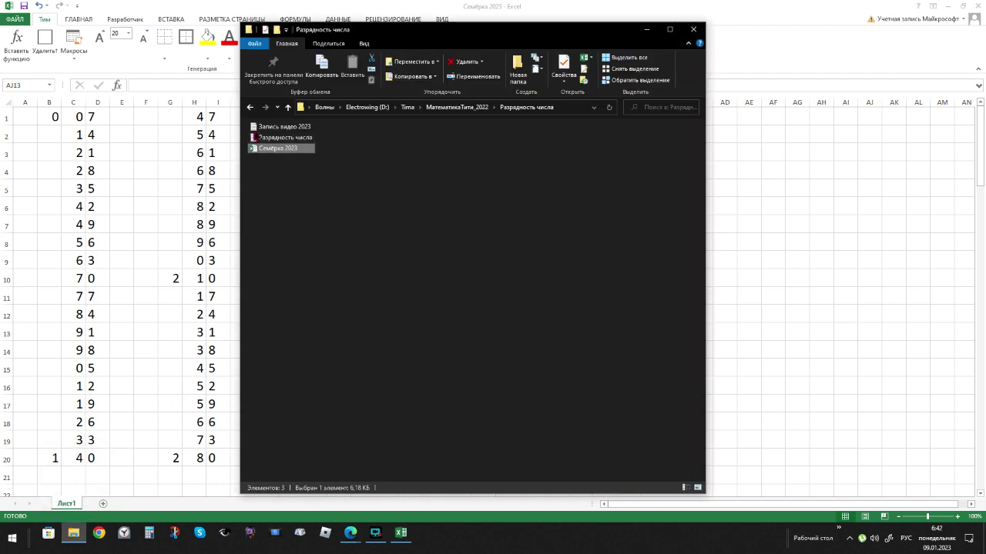
{"action": "double_click", "coordinate": [256, 127]}
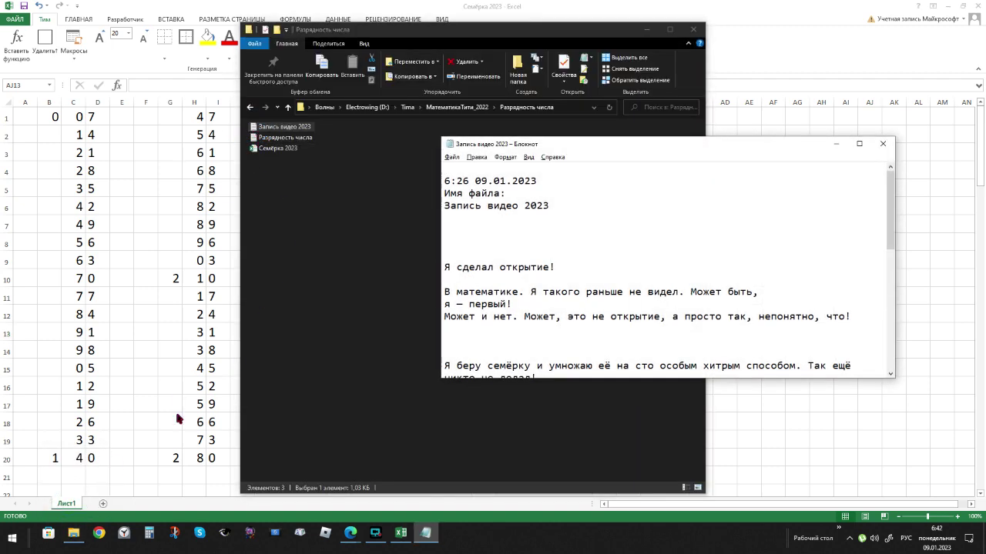
{"action": "left_click", "coordinate": [372, 541]}
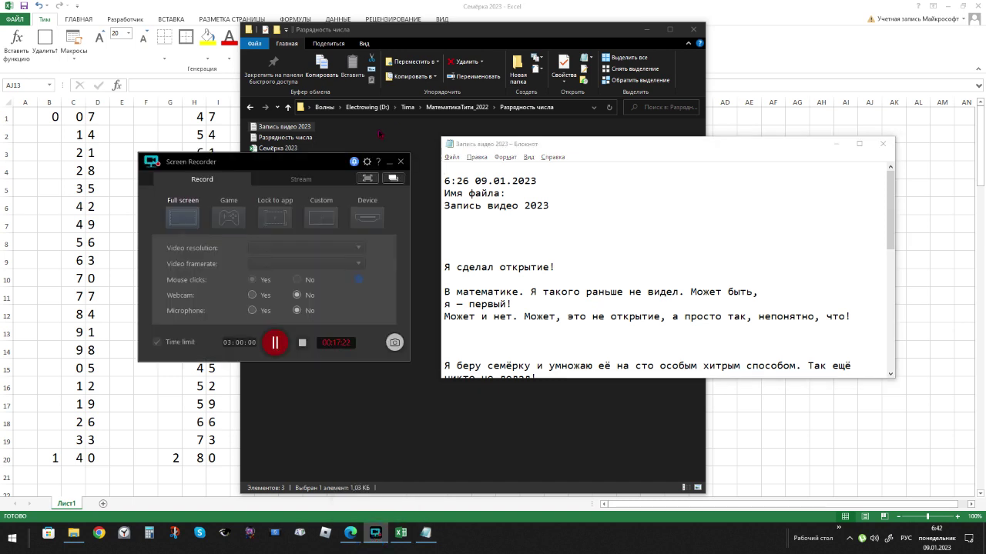
{"action": "left_click", "coordinate": [389, 162]}
Enlarge the text of "Запись видео 2023" in Notepad by two zoom levels at the end of the notes
{"action": "left_click", "coordinate": [556, 300]}
{"action": "scroll", "coordinate": [556, 300], "scroll_direction": "down", "scroll_amount": 9}
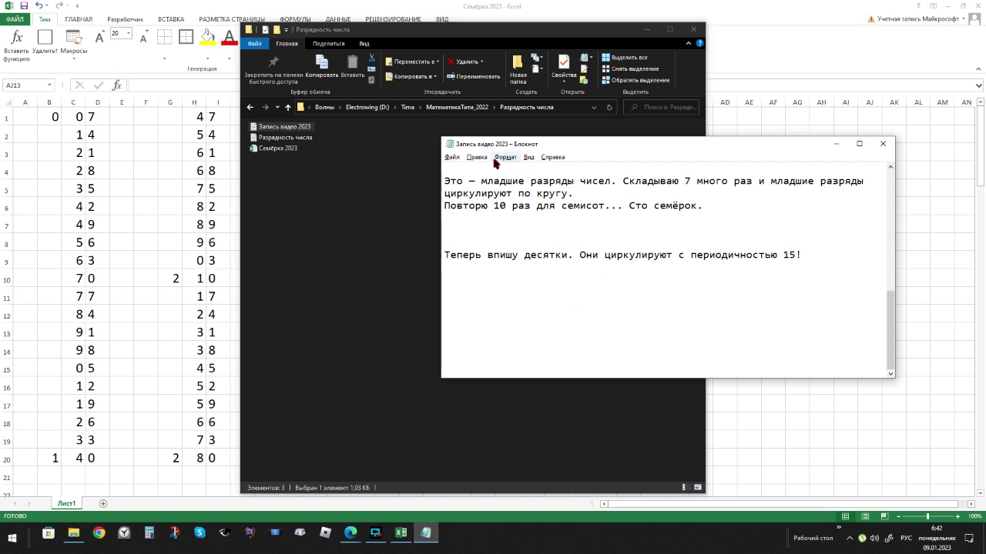
{"action": "left_click", "coordinate": [529, 158]}
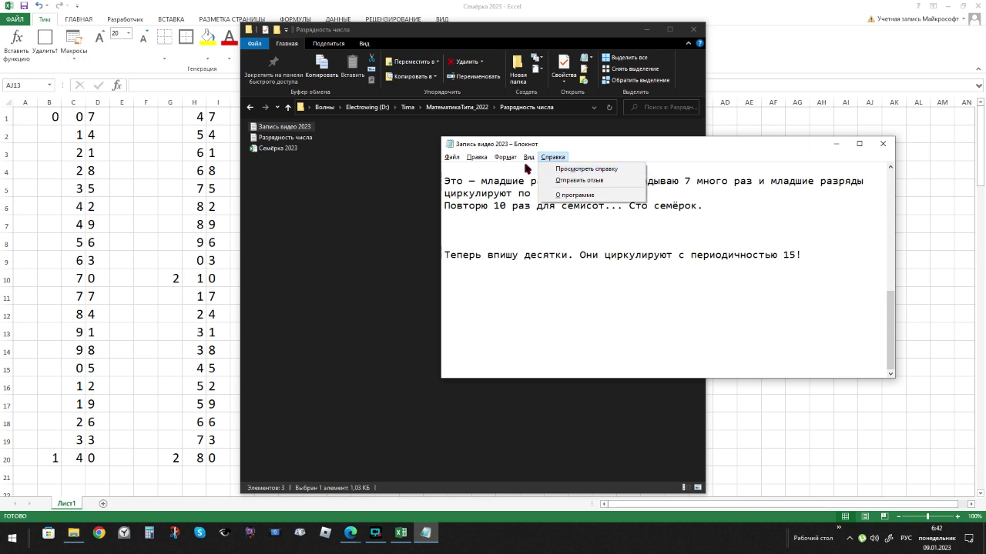
{"action": "mouse_move", "coordinate": [539, 171]}
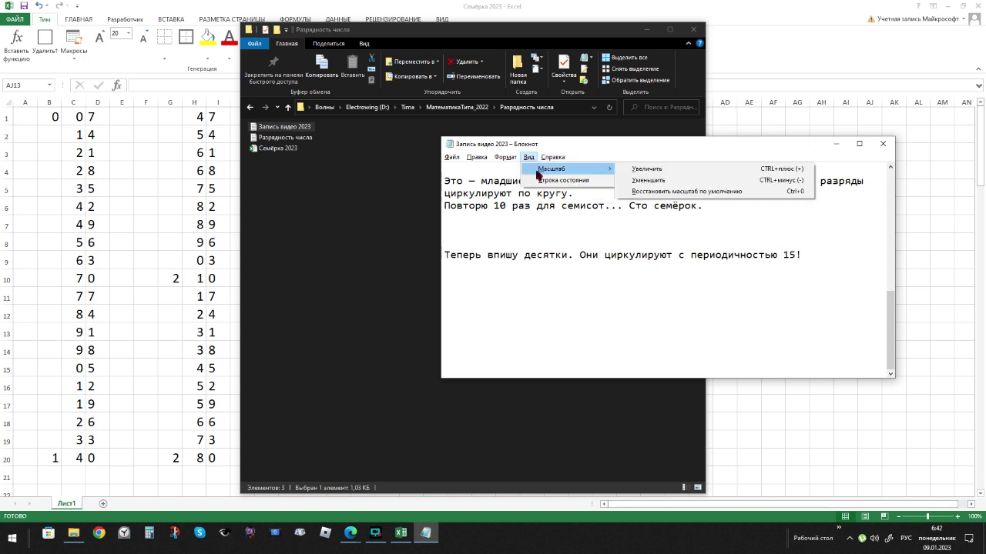
{"action": "left_click", "coordinate": [662, 170]}
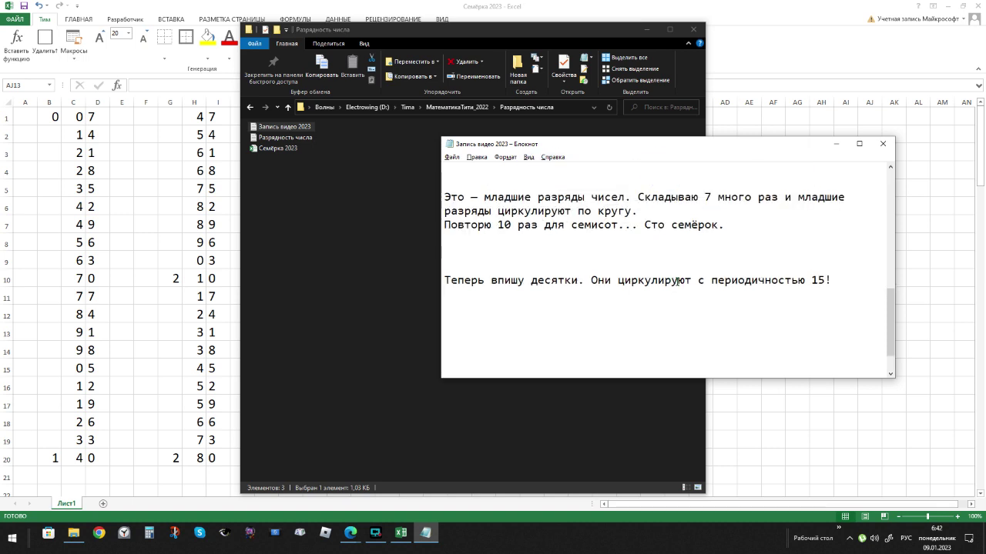
{"action": "key", "text": "ctrl+plus"}
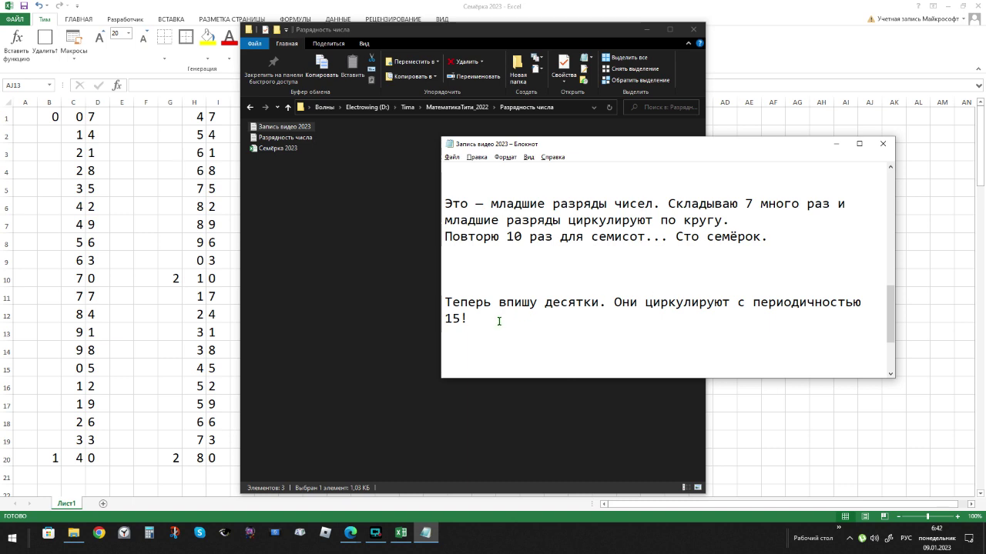
Add the line "Дальше там были записаны сотни." below the note about the tens and save the file
{"action": "left_click", "coordinate": [480, 339]}
{"action": "key", "text": "Return"}
{"action": "key", "text": "Return"}
{"action": "key", "text": "Return"}
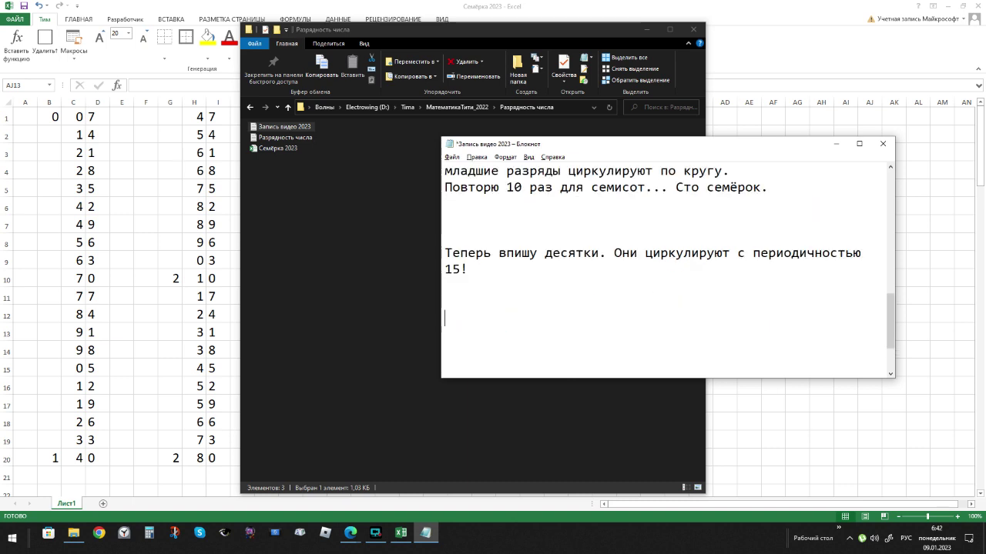
{"action": "type", "text": "Дальше та были зап"}
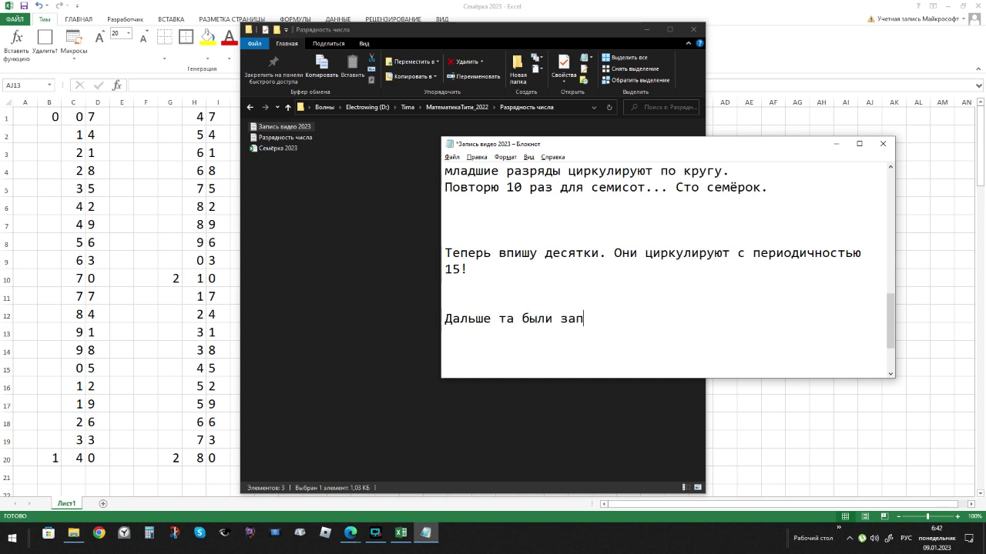
{"action": "type", "text": "исаны сотни."}
{"action": "left_click", "coordinate": [518, 319]}
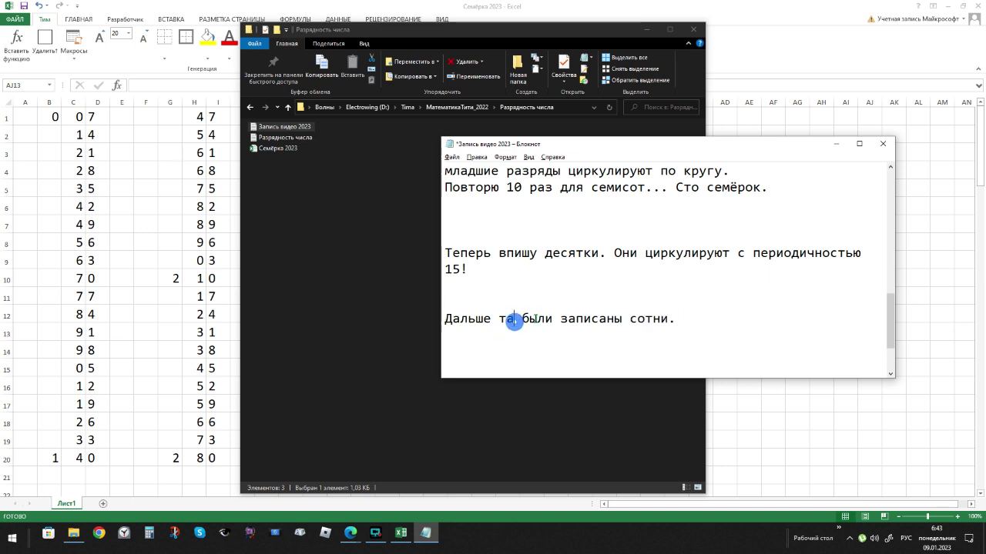
{"action": "type", "text": "м"}
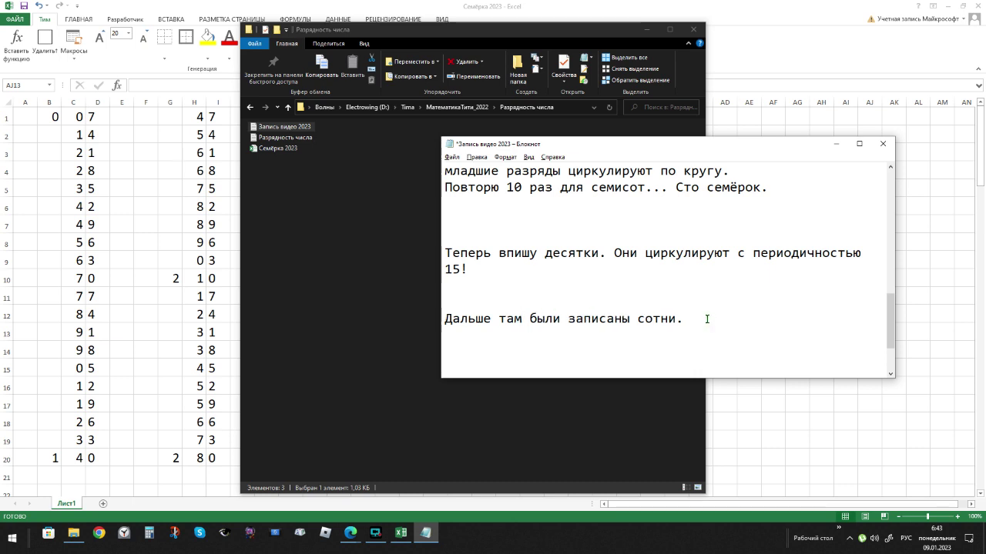
{"action": "left_click", "coordinate": [452, 157]}
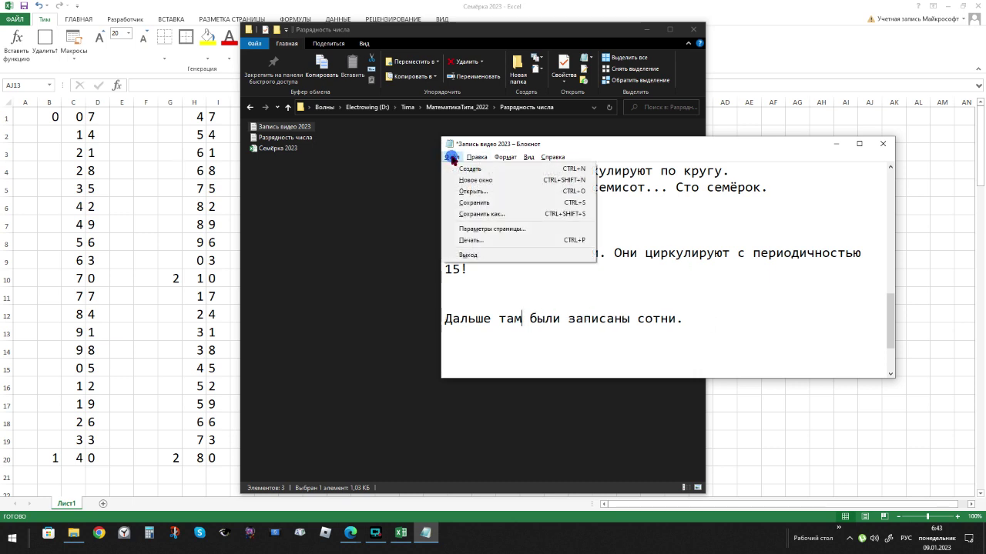
{"action": "left_click", "coordinate": [474, 204]}
Minimize the "Разрядность числа" folder window and move the Notepad window over the middle of the spreadsheet
{"action": "left_click", "coordinate": [656, 33]}
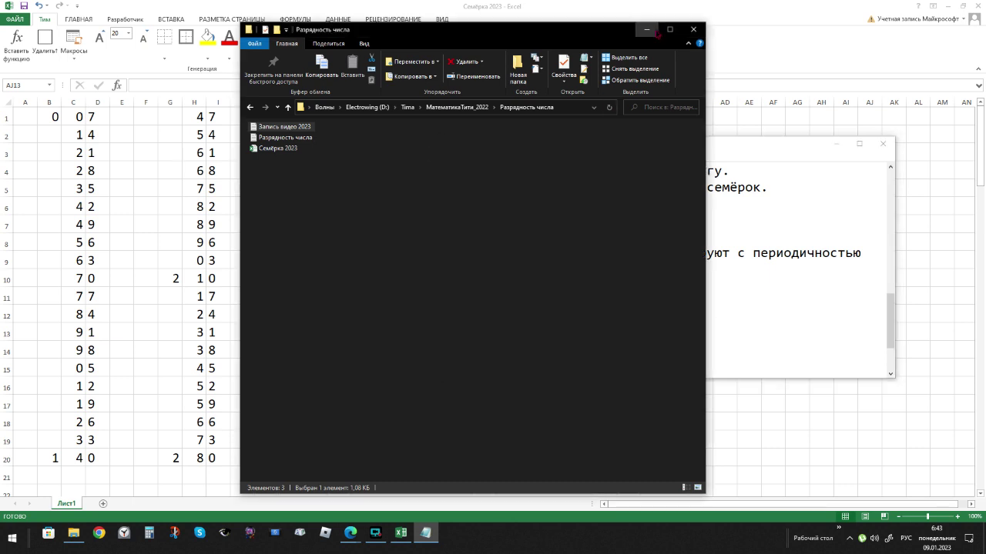
{"action": "left_click", "coordinate": [653, 32]}
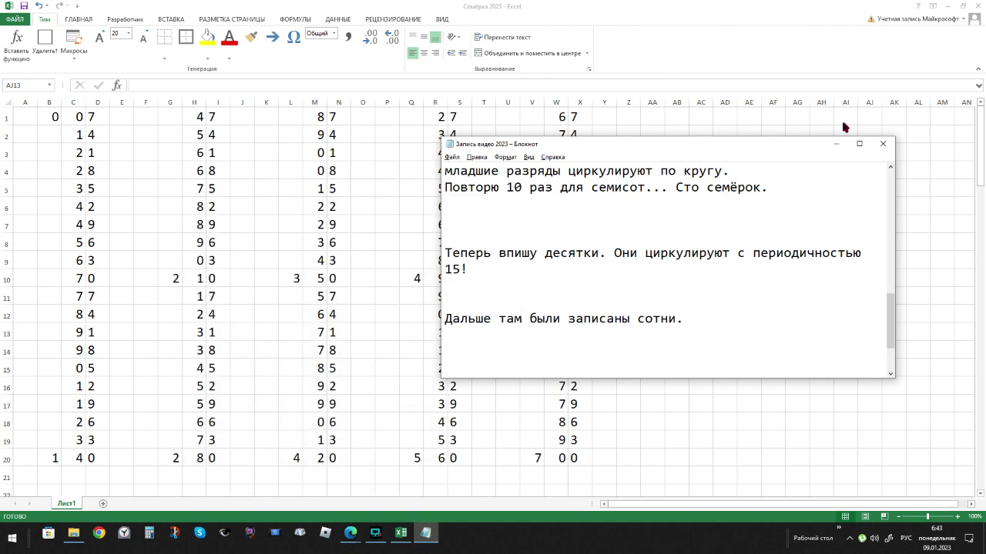
{"action": "left_click_drag", "start_coordinate": [768, 144], "coordinate": [587, 159]}
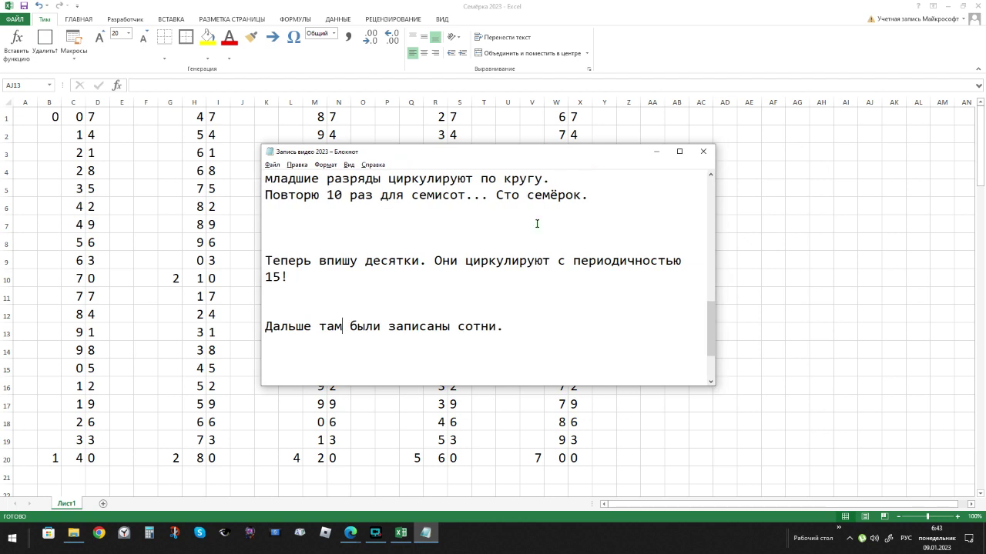
Below the hundreds line, write "Теперь нужно записать волшебный квадрат — он и есть - моё открытие."
{"action": "left_click", "coordinate": [553, 355]}
{"action": "key", "text": "Return"}
{"action": "key", "text": "Return"}
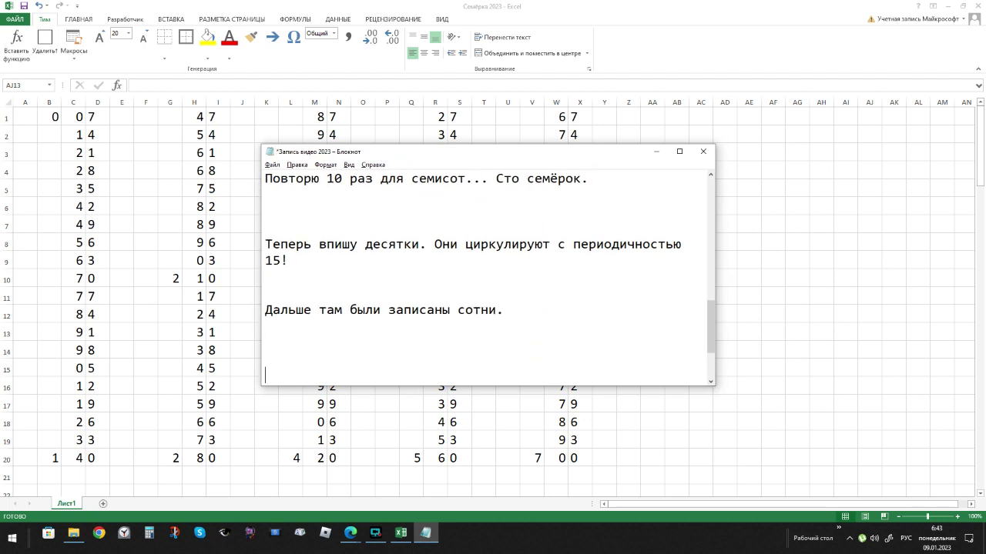
{"action": "type", "text": "Теперь нужно записать вол"}
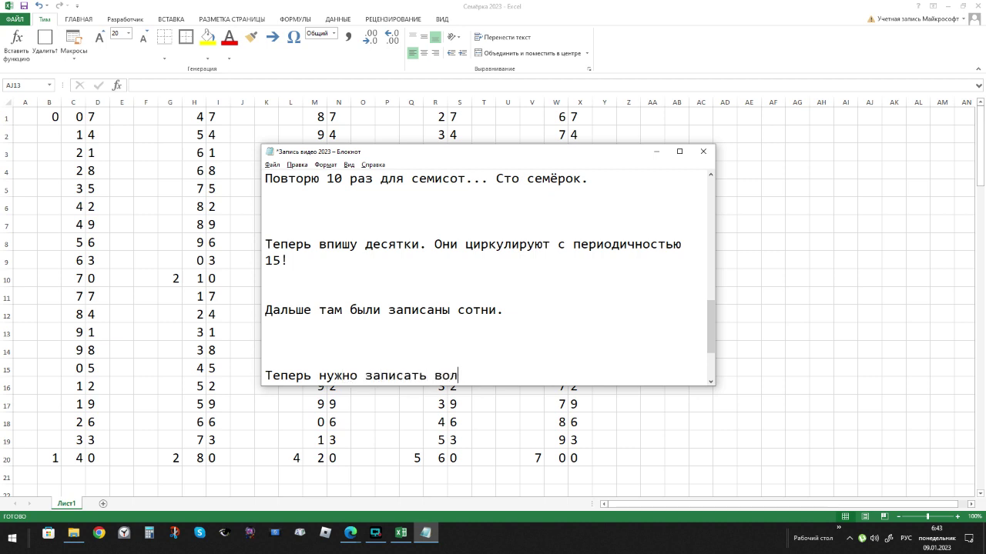
{"action": "type", "text": "шебный квадрат"}
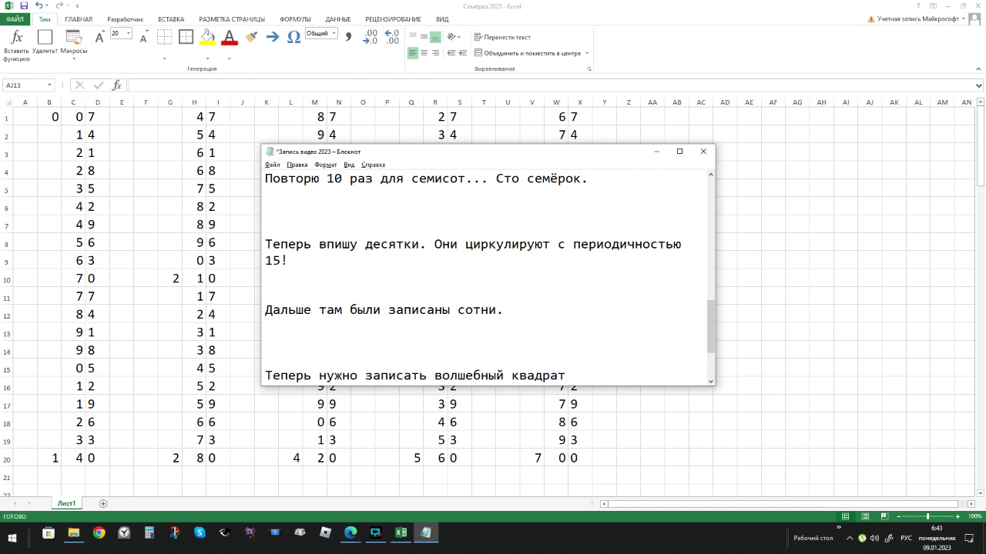
{"action": "type", "text": "— он и есть - моё о"}
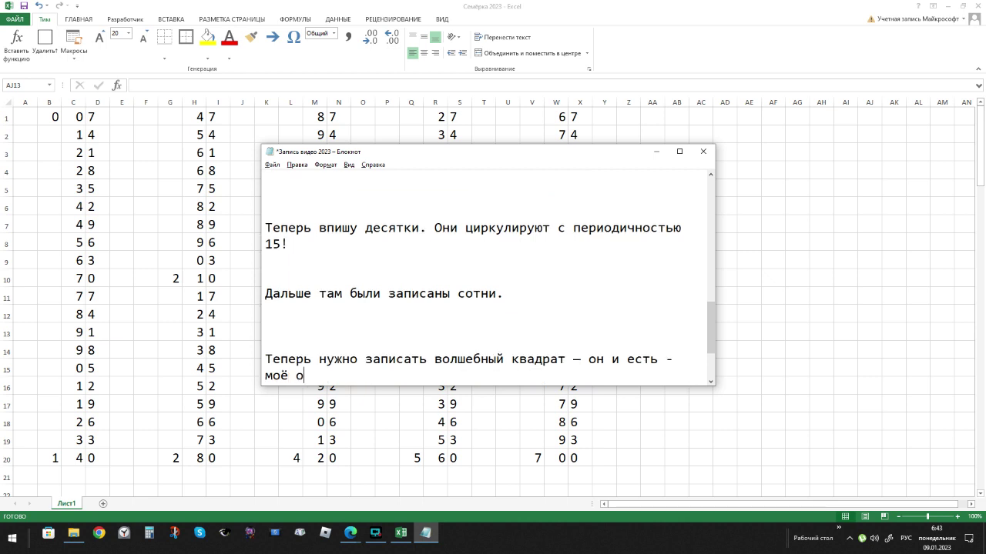
{"action": "type", "text": "ткрытие."}
Start a new paragraph with "Но, это раннее открытие. Я ещё не вижу его смысла. Но вижу потенциал. Что-то мне..."
{"action": "key", "text": "Return"}
{"action": "key", "text": "Return"}
{"action": "key", "text": "Return"}
{"action": "key", "text": "Return"}
{"action": "key", "text": "Return"}
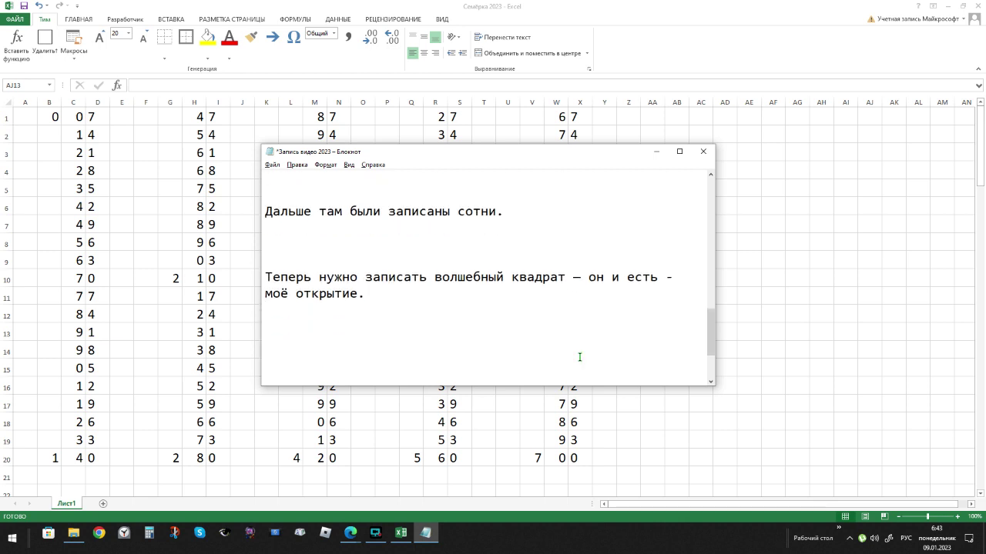
{"action": "type", "text": "Но, это раннее открытие"}
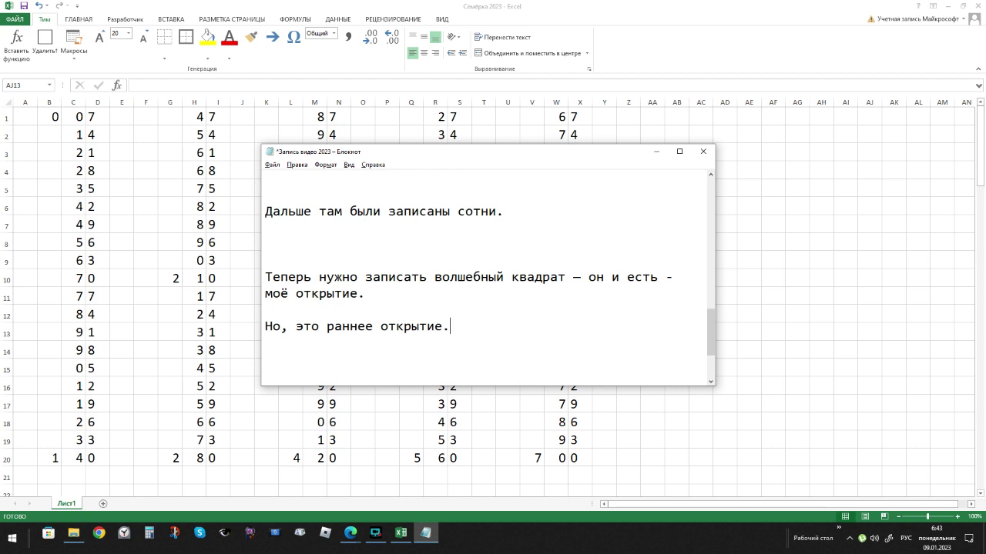
{"action": "type", "text": ". Я ещё не вижу"}
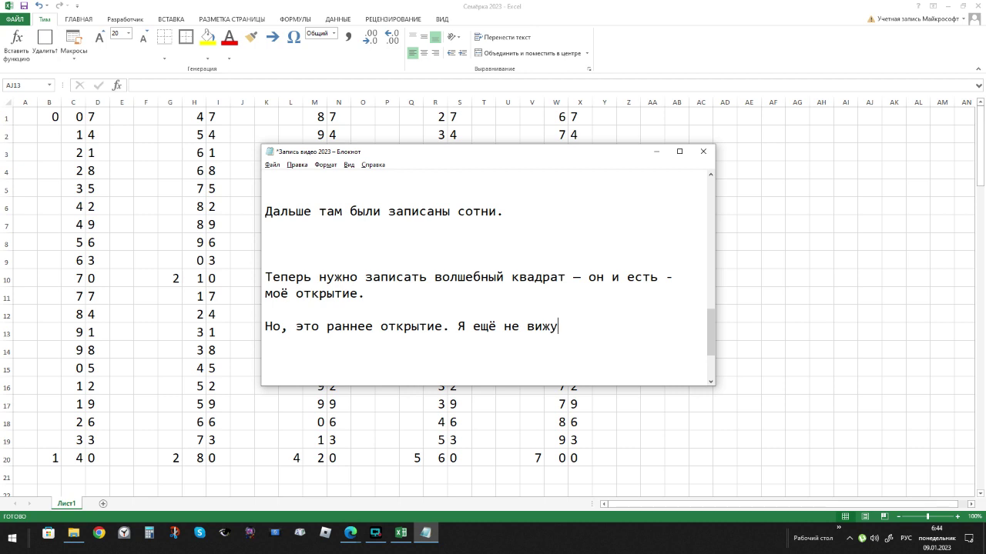
{"action": "type", "text": " его смысла. Но ви"}
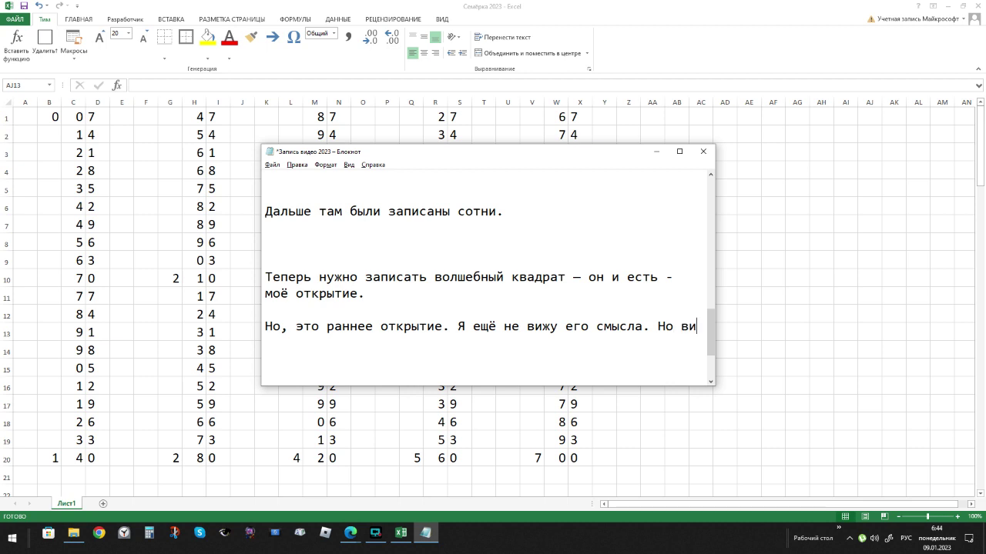
{"action": "type", "text": "жу потен"}
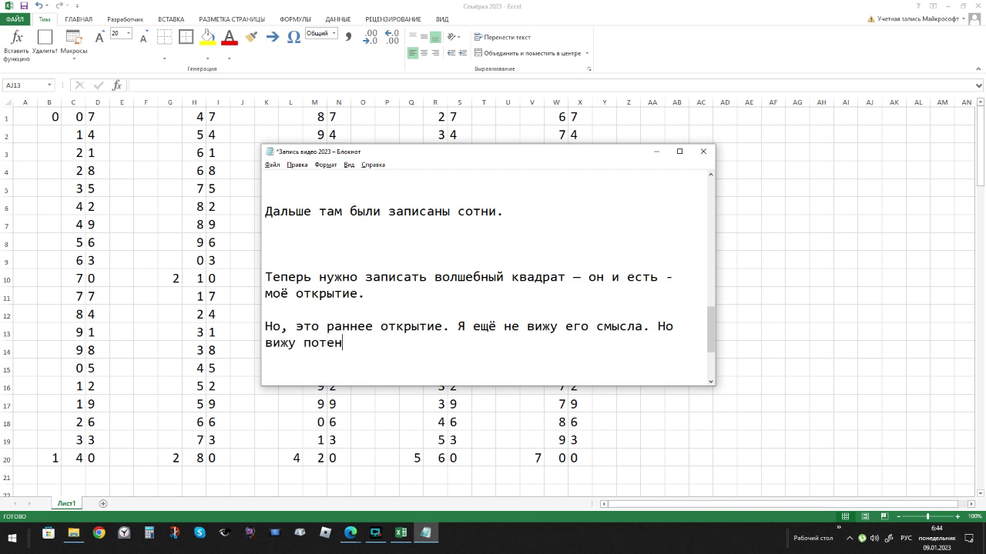
{"action": "type", "text": "циал. Что-то мне..."}
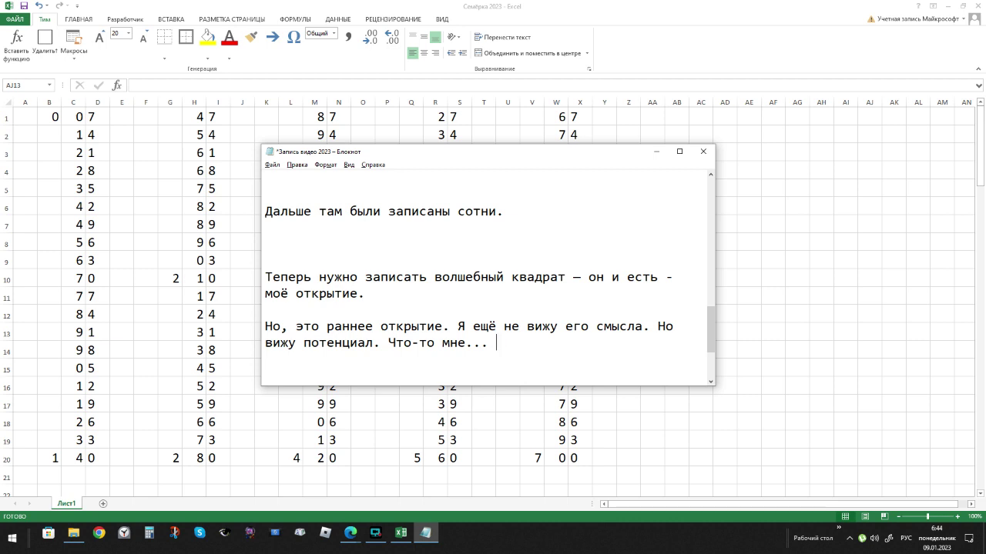
Continue the paragraph with "Что-то в моём открытии мне нравится.", add blank lines after it and save the file
{"action": "type", "text": "Что-то в моём откр"}
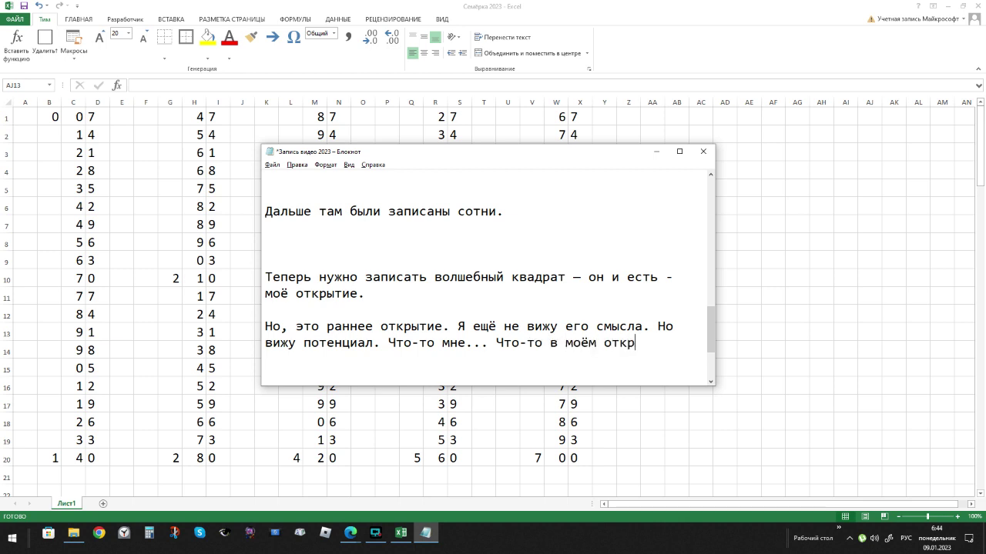
{"action": "type", "text": "ытии мне нравит"}
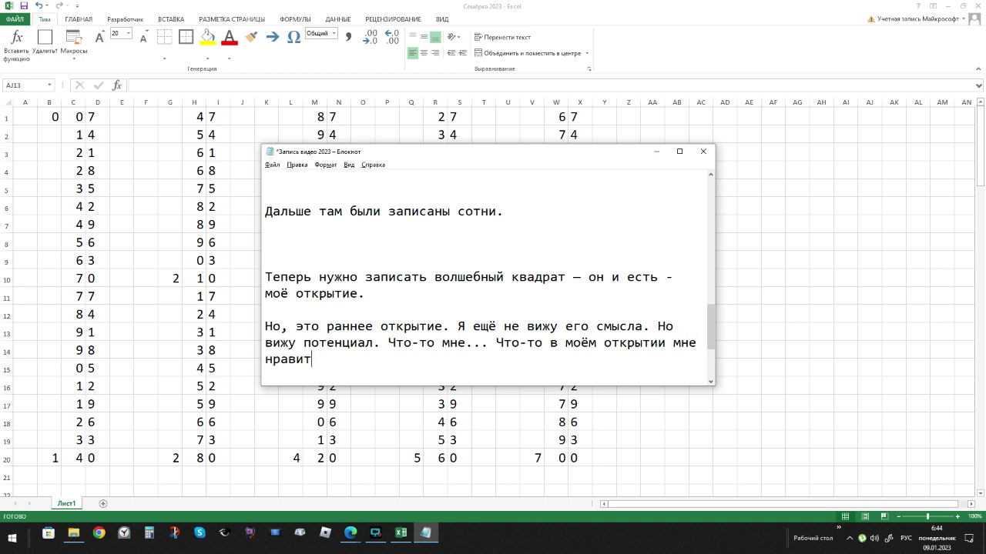
{"action": "type", "text": "ся."}
{"action": "key", "text": "Return"}
{"action": "key", "text": "Return"}
{"action": "key", "text": "Return"}
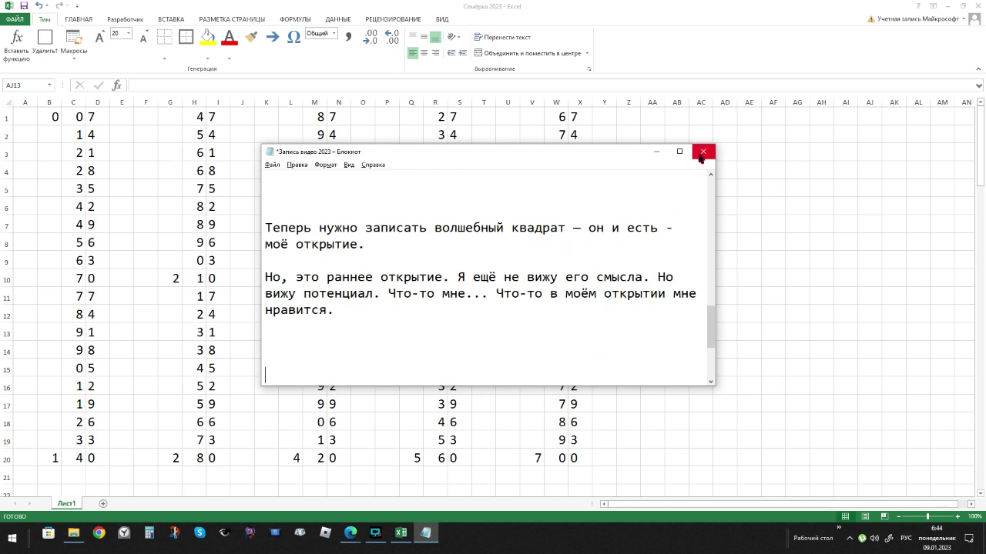
{"action": "left_click", "coordinate": [272, 164]}
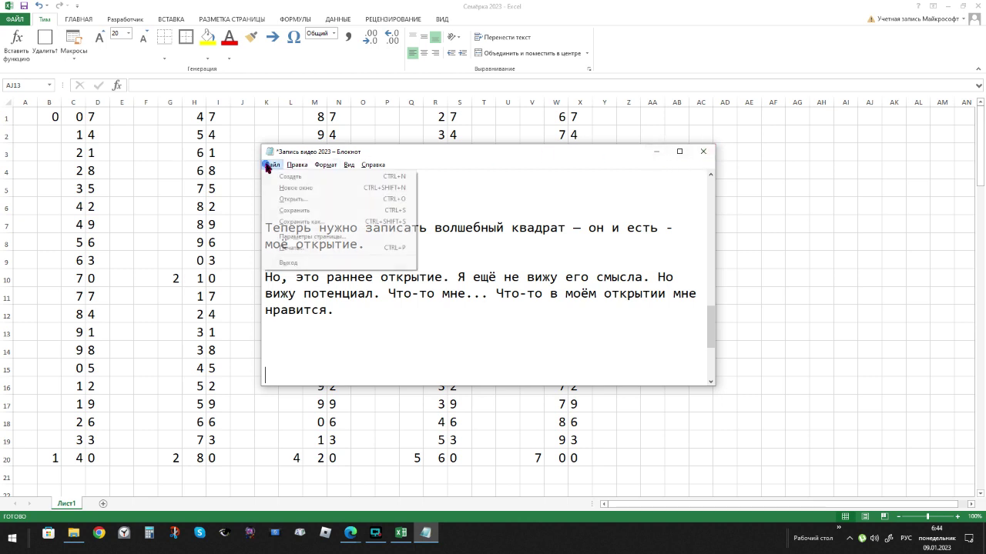
{"action": "left_click", "coordinate": [284, 210]}
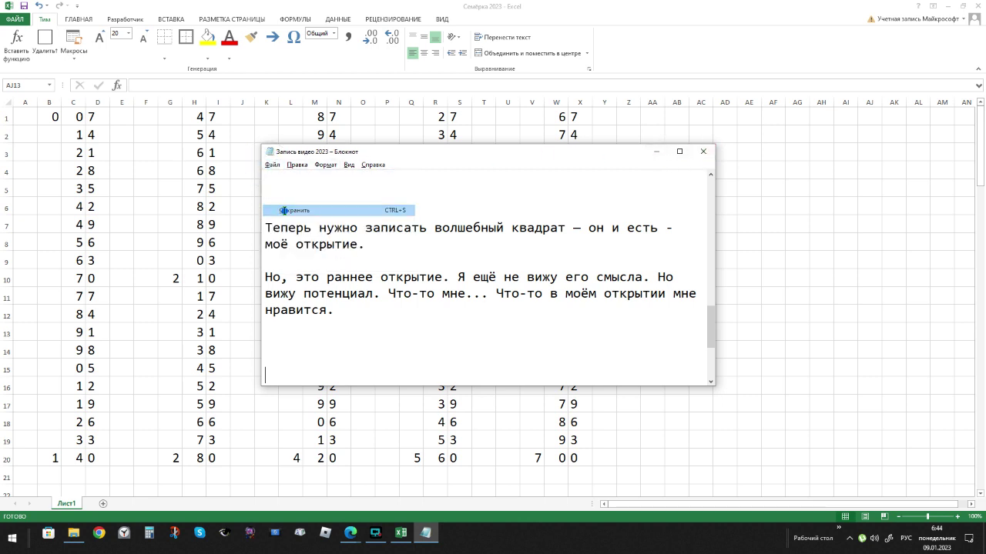
Minimize the Notepad notes and restore down, then minimize, the "Семёрка 2023" workbook to reach the desktop
{"action": "left_click", "coordinate": [657, 153]}
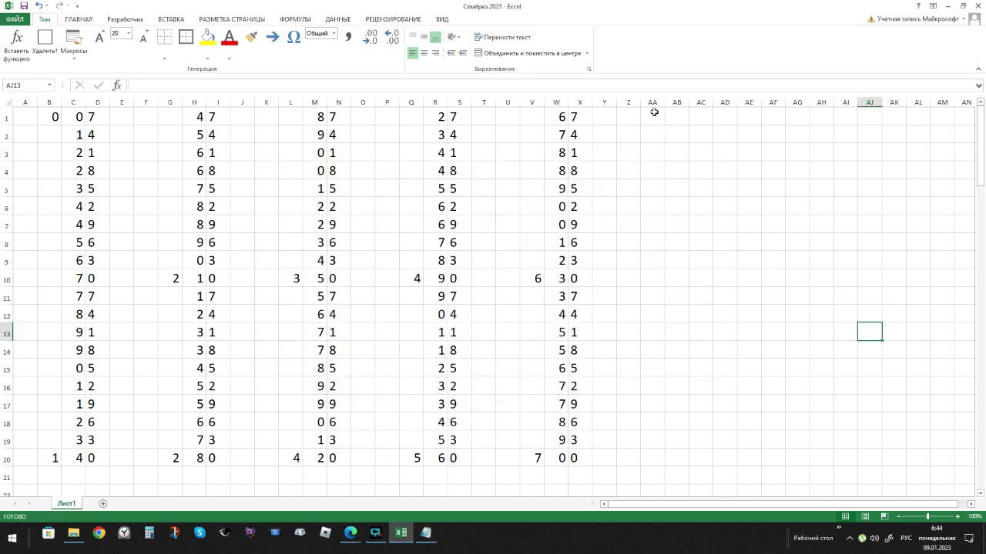
{"action": "left_click", "coordinate": [962, 6]}
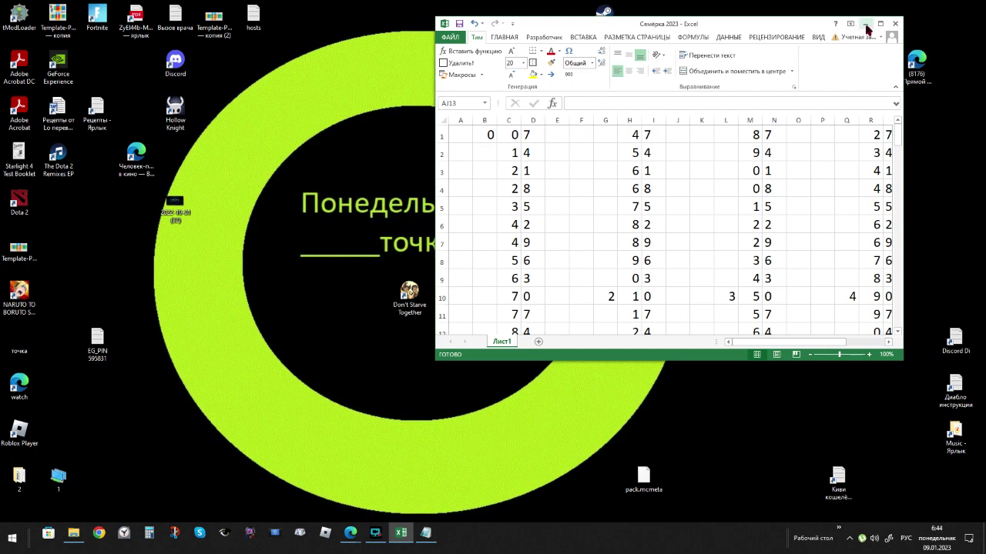
{"action": "left_click", "coordinate": [867, 27]}
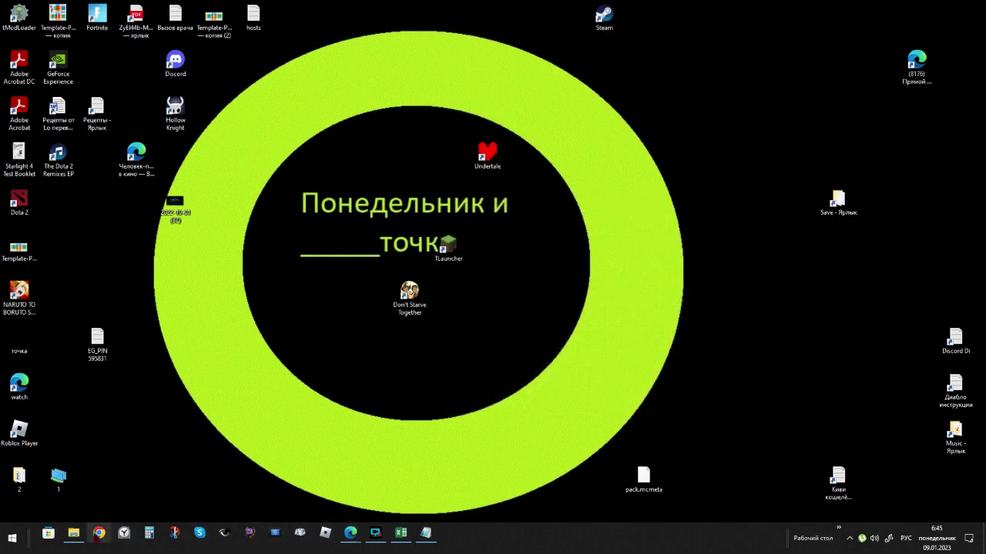
In the "Разрядность числа" folder in File Explorer, create a Microsoft Word document named "Волшебный квадрат 7"
{"action": "left_click", "coordinate": [74, 533]}
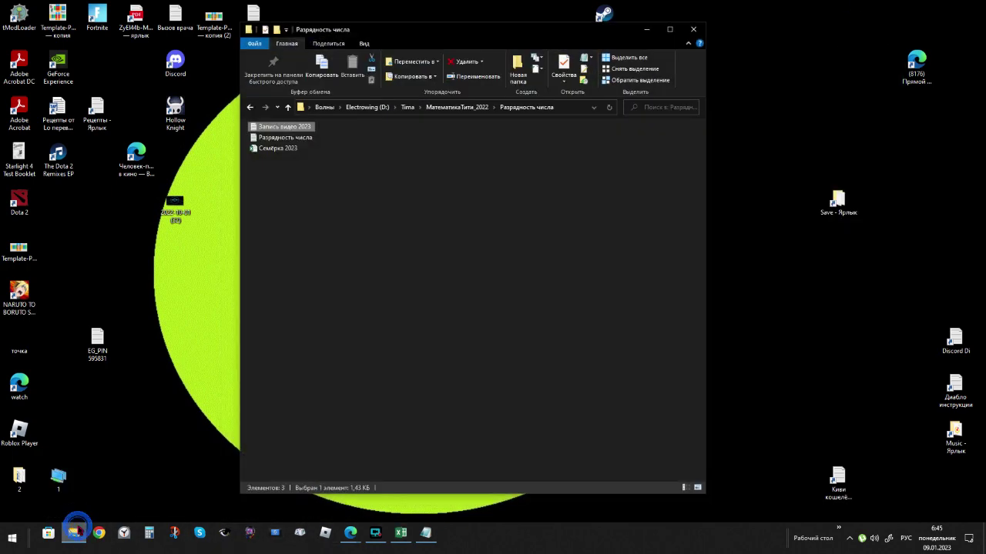
{"action": "left_click", "coordinate": [245, 224]}
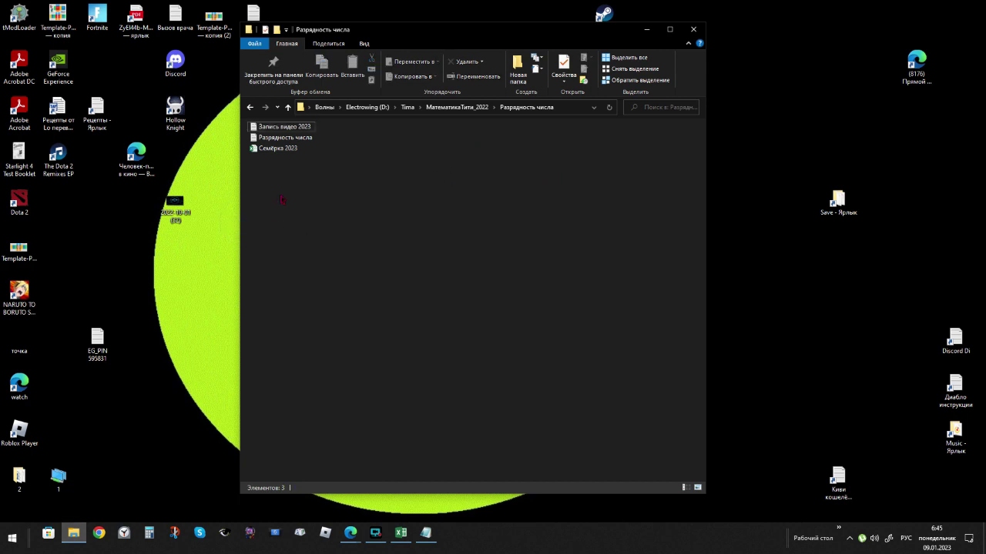
{"action": "right_click", "coordinate": [262, 197]}
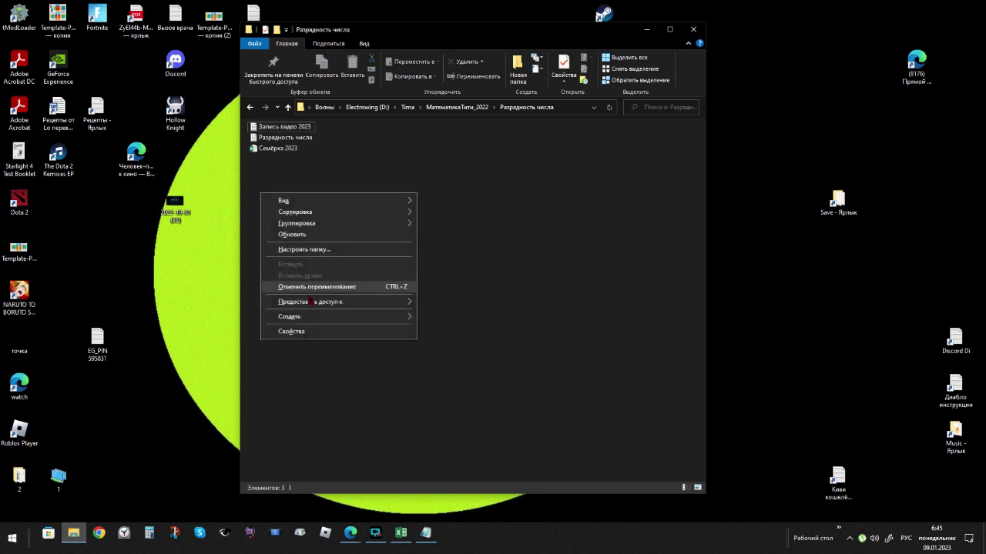
{"action": "mouse_move", "coordinate": [306, 320]}
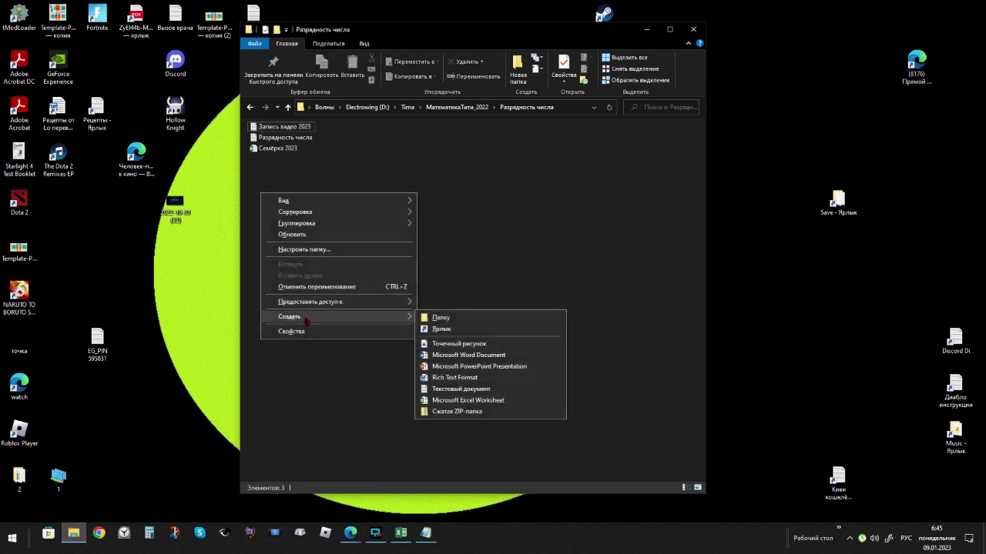
{"action": "left_click", "coordinate": [455, 359]}
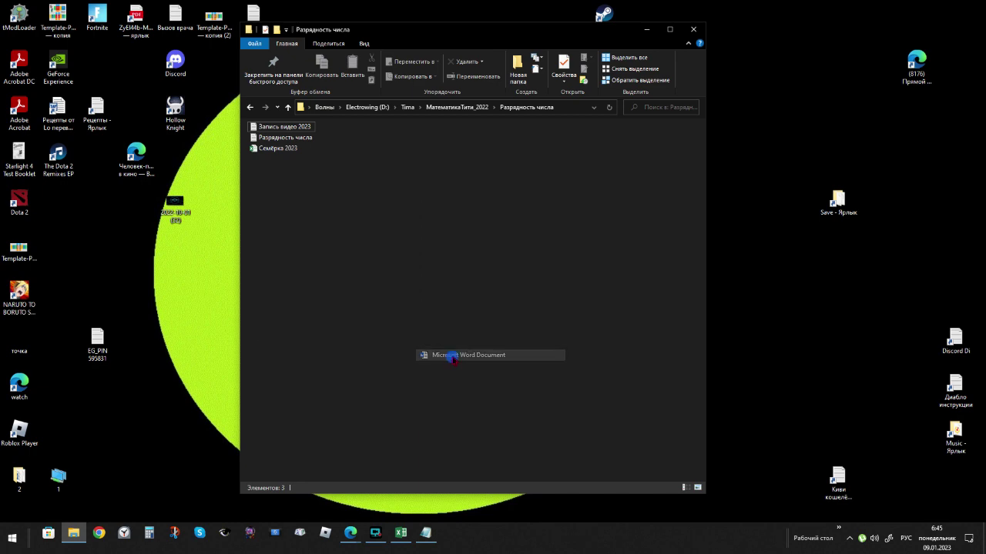
{"action": "type", "text": "В"}
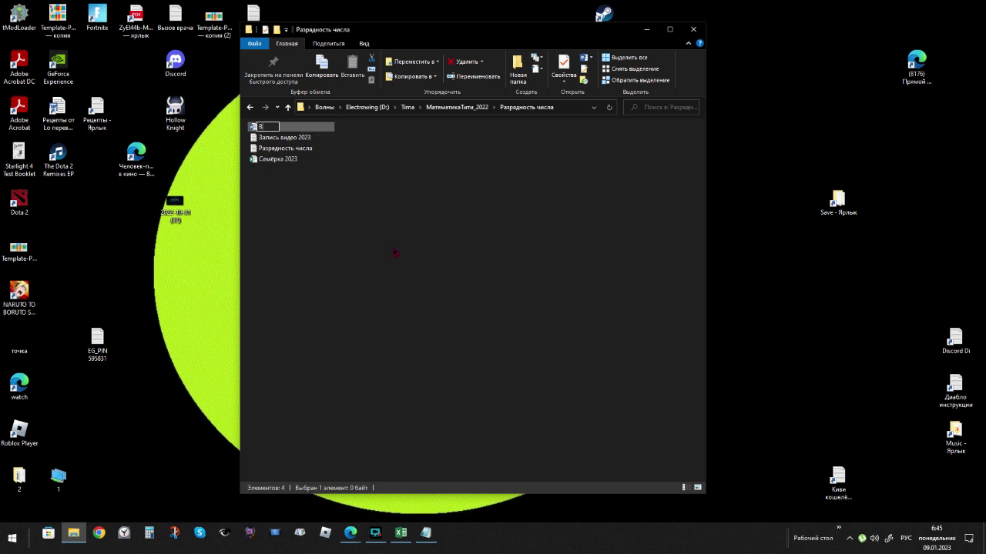
{"action": "type", "text": "олшебный квадрат 7"}
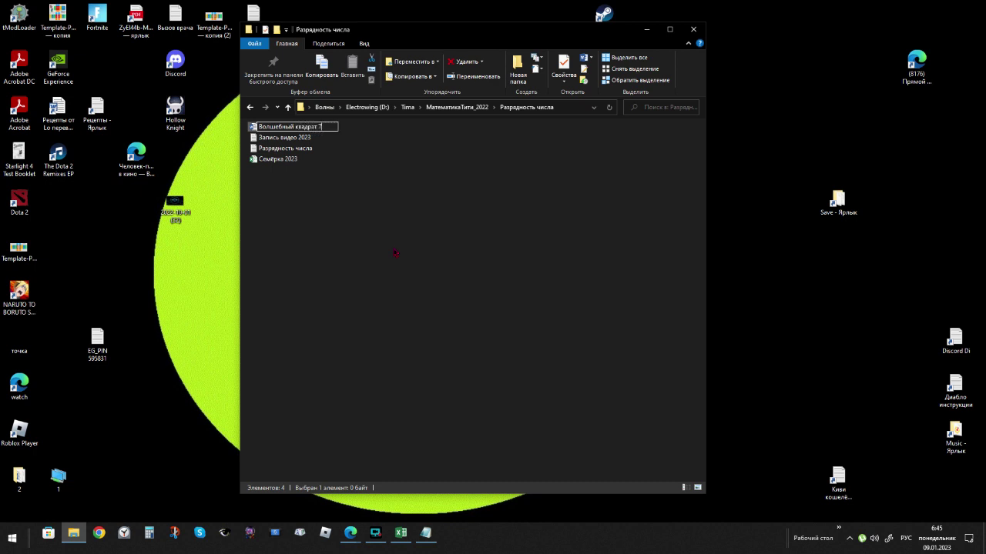
{"action": "key", "text": "Return"}
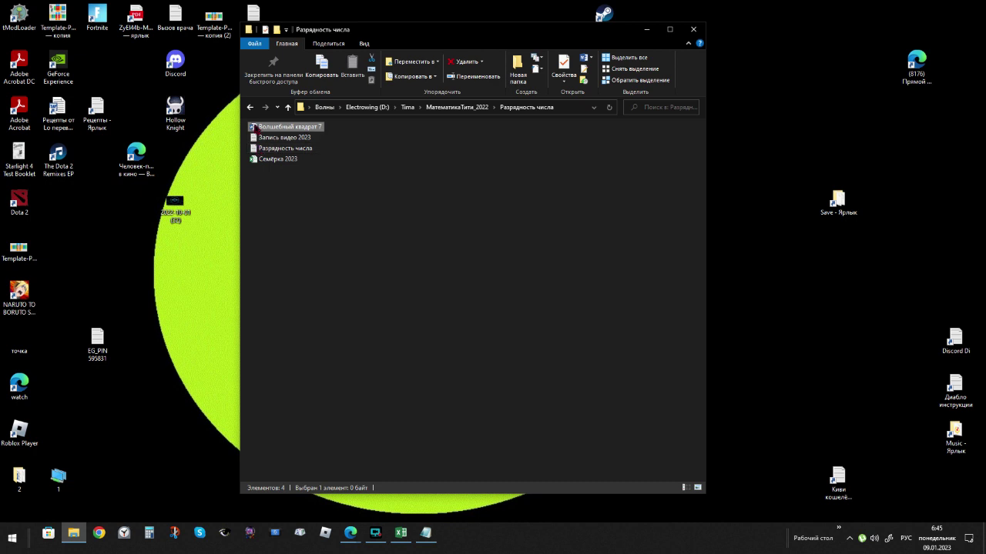
Open the "Волшебный квадрат 7" document in Word and bring up its equation tools, followed by its insertion tools
{"action": "double_click", "coordinate": [268, 126]}
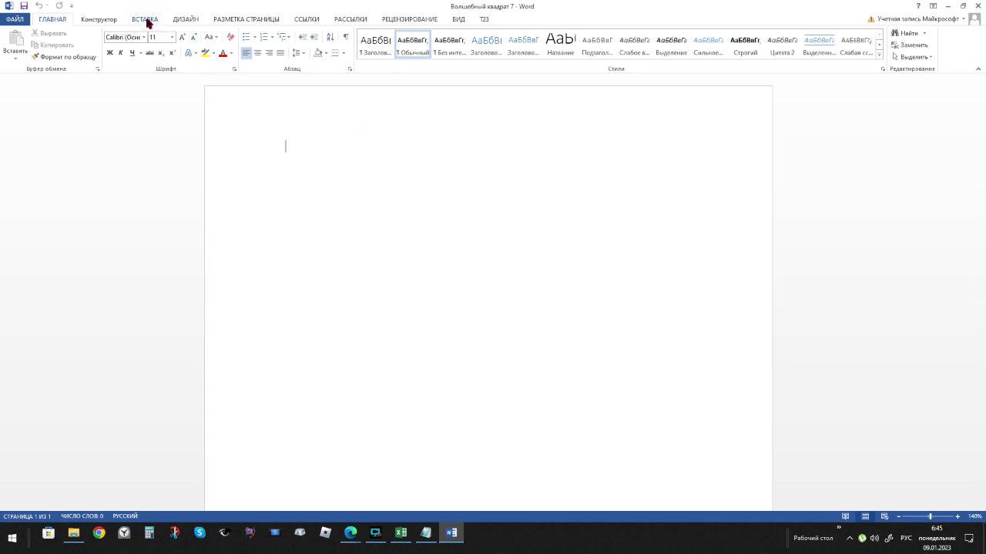
{"action": "left_click", "coordinate": [98, 19]}
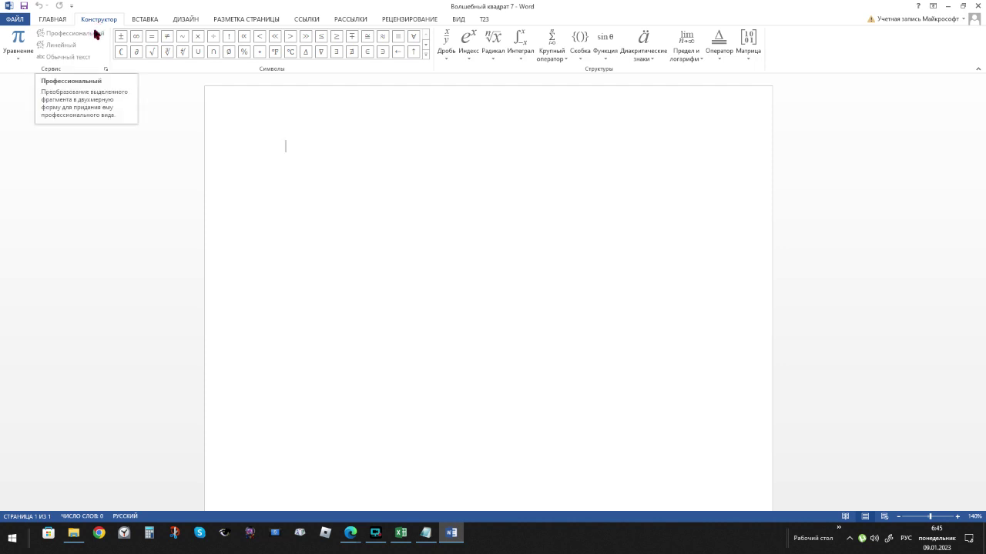
{"action": "left_click", "coordinate": [144, 21]}
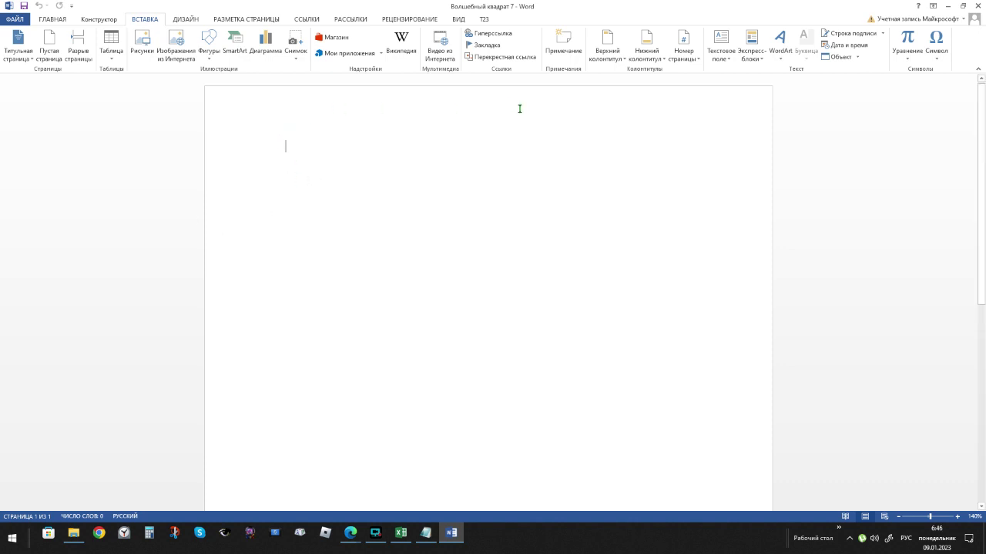
Switch to the "Запись видео 2023" notes in Notepad and write "Ой, тут ещё и разбираться надо!!!" on a new line at the end
{"action": "left_click", "coordinate": [425, 533]}
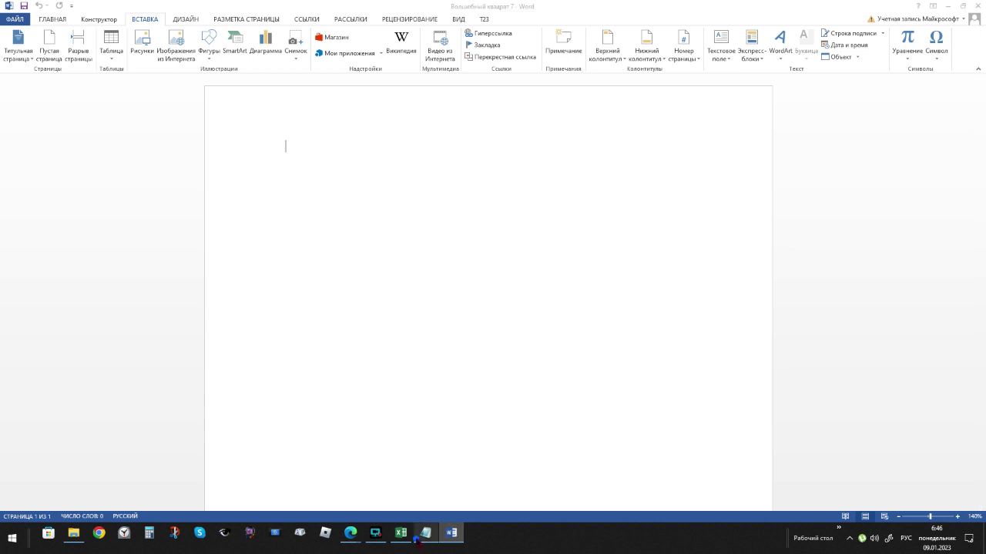
{"action": "left_click", "coordinate": [437, 339]}
{"action": "key", "text": "Return"}
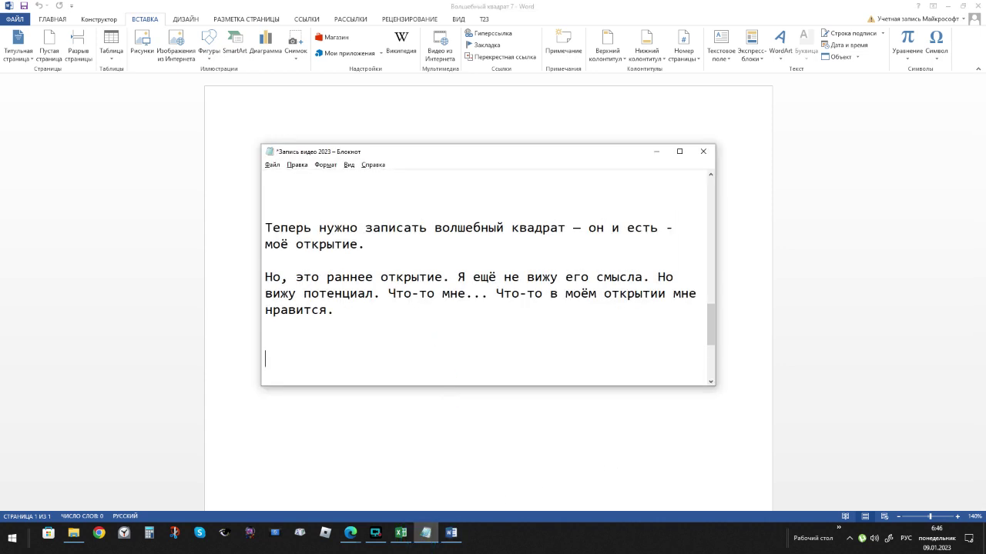
{"action": "type", "text": "Ой, тут ещё и разби"}
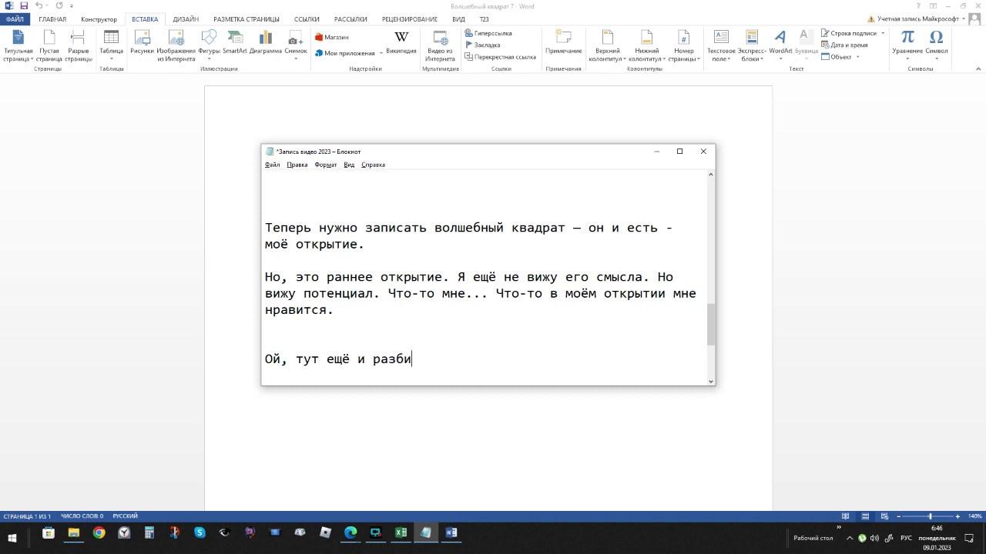
{"action": "type", "text": "раться надо!!!"}
Add five line breaks after the new note, save the file and minimize Notepad to return to the Word document
{"action": "key", "text": "Return"}
{"action": "key", "text": "Return"}
{"action": "key", "text": "Return"}
{"action": "key", "text": "Return"}
{"action": "key", "text": "Return"}
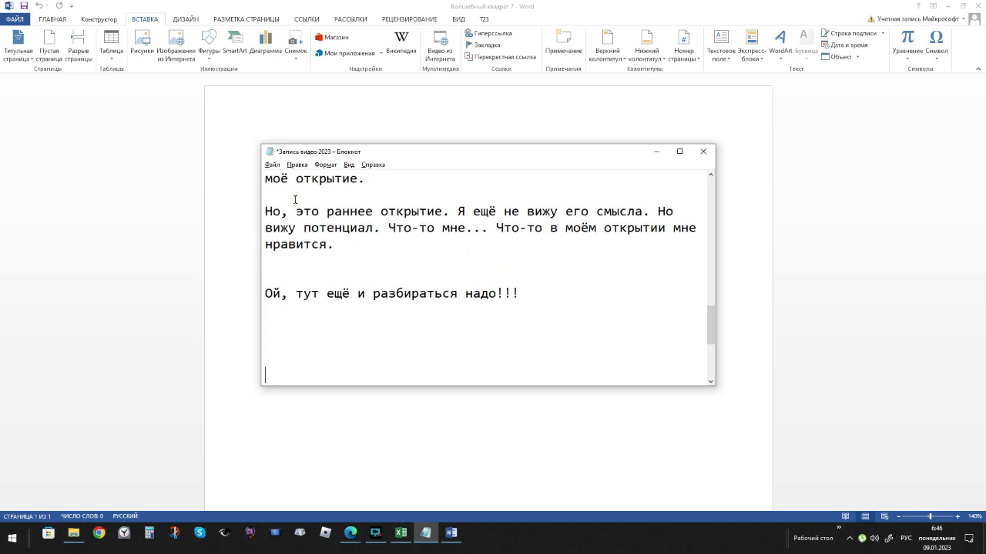
{"action": "left_click", "coordinate": [266, 167]}
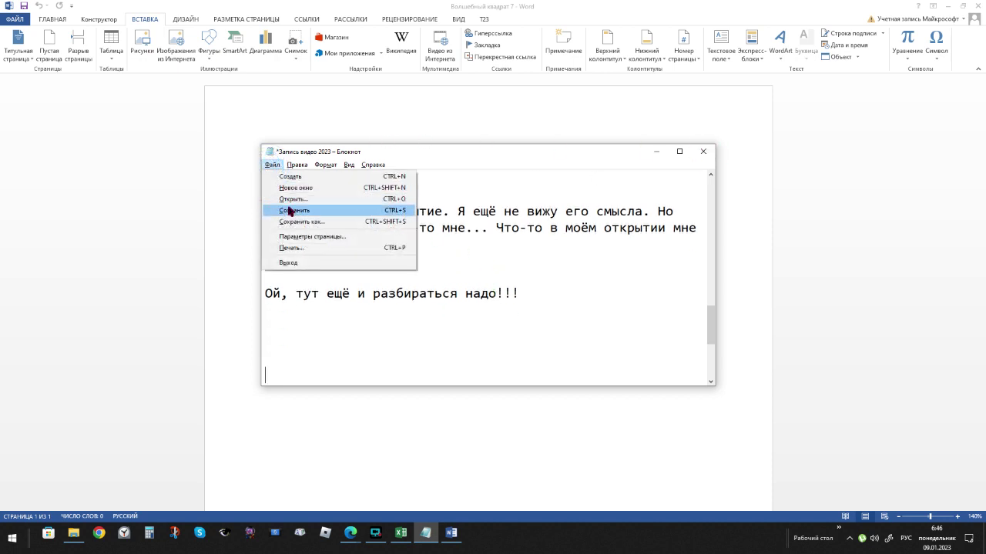
{"action": "left_click", "coordinate": [284, 207]}
{"action": "left_click", "coordinate": [657, 152]}
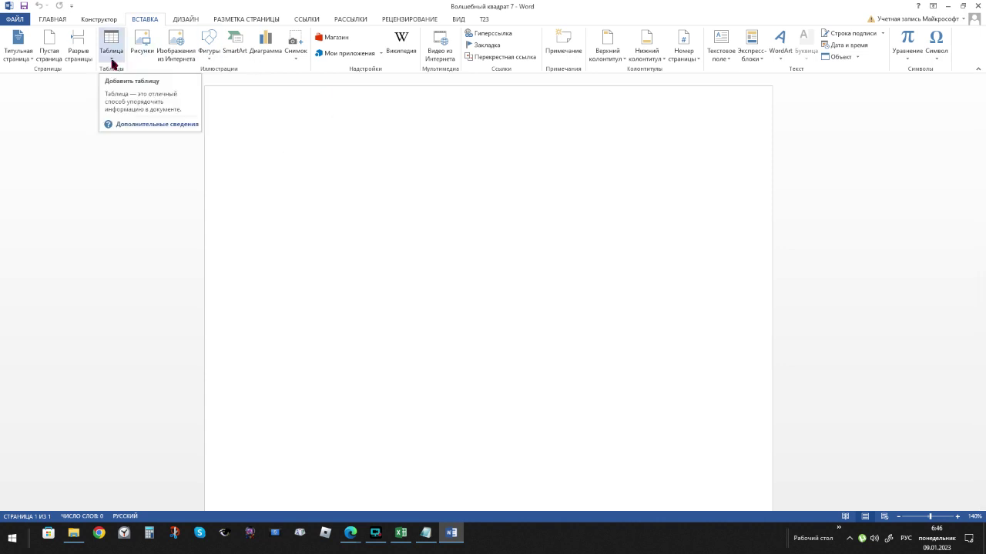
Insert a table of 10 columns by 8 rows and add two more rows below its last row
{"action": "left_click", "coordinate": [112, 64]}
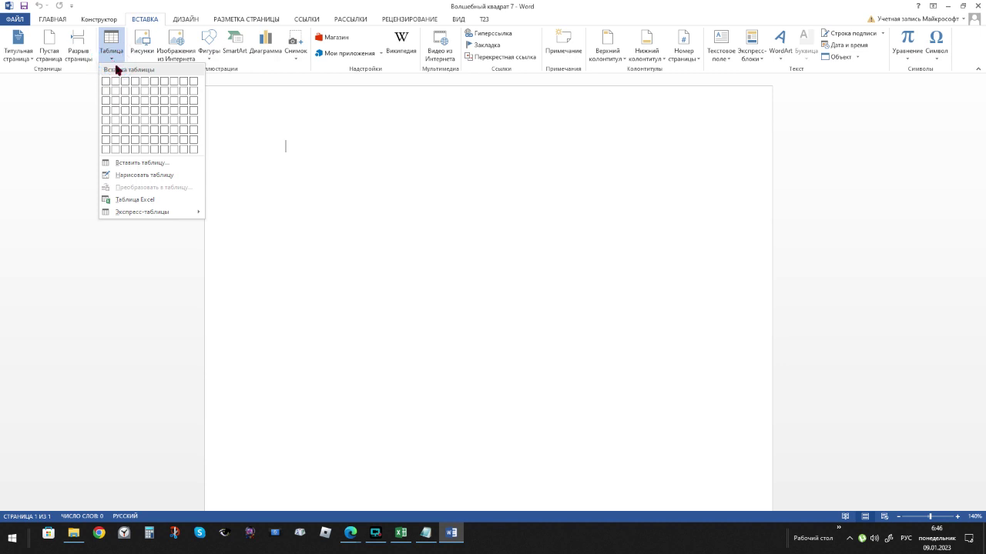
{"action": "left_click", "coordinate": [193, 152]}
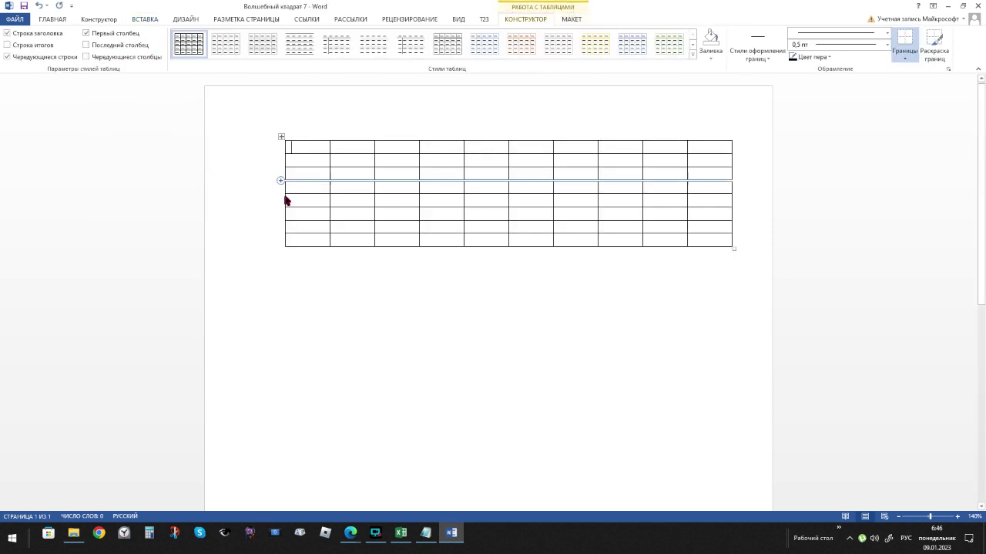
{"action": "left_click", "coordinate": [281, 247]}
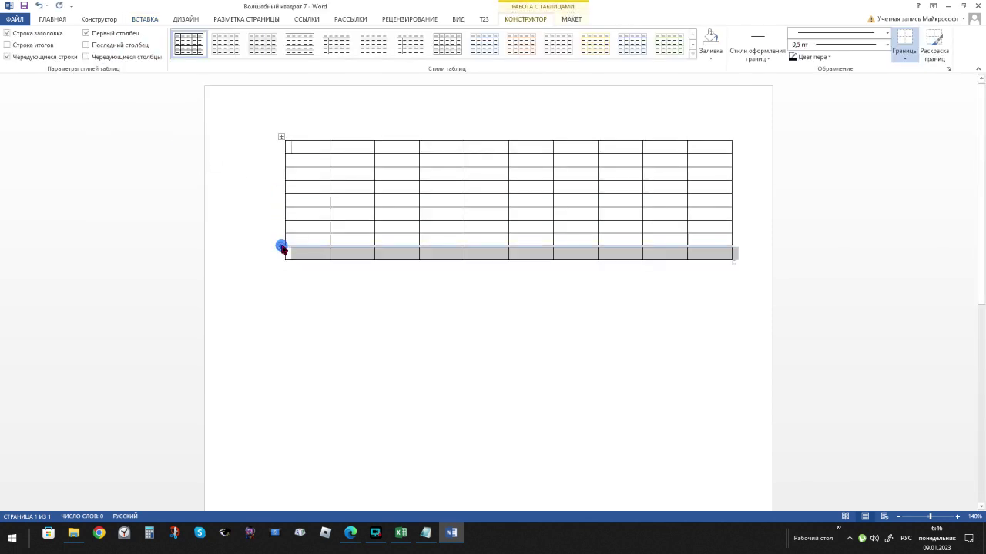
{"action": "left_click", "coordinate": [281, 249]}
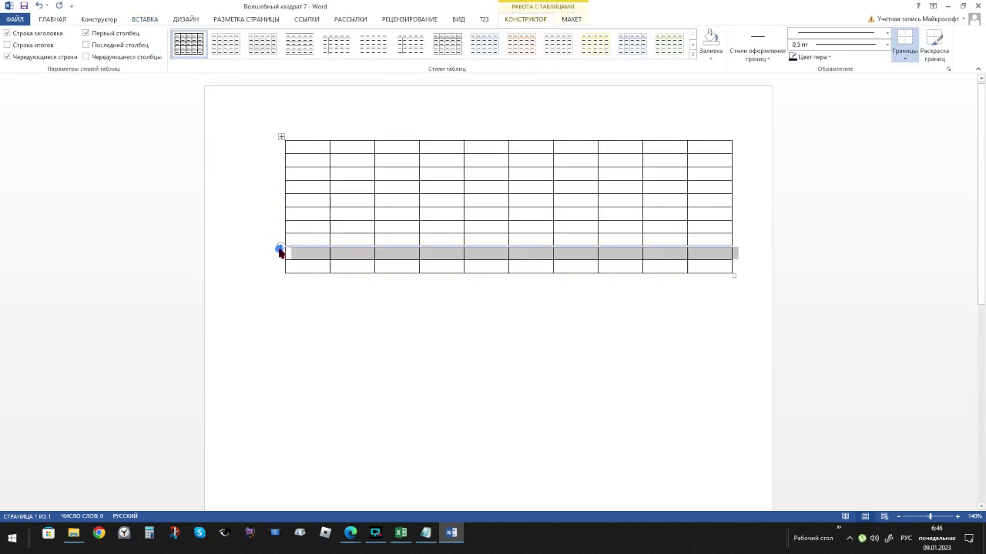
{"action": "left_click", "coordinate": [431, 326]}
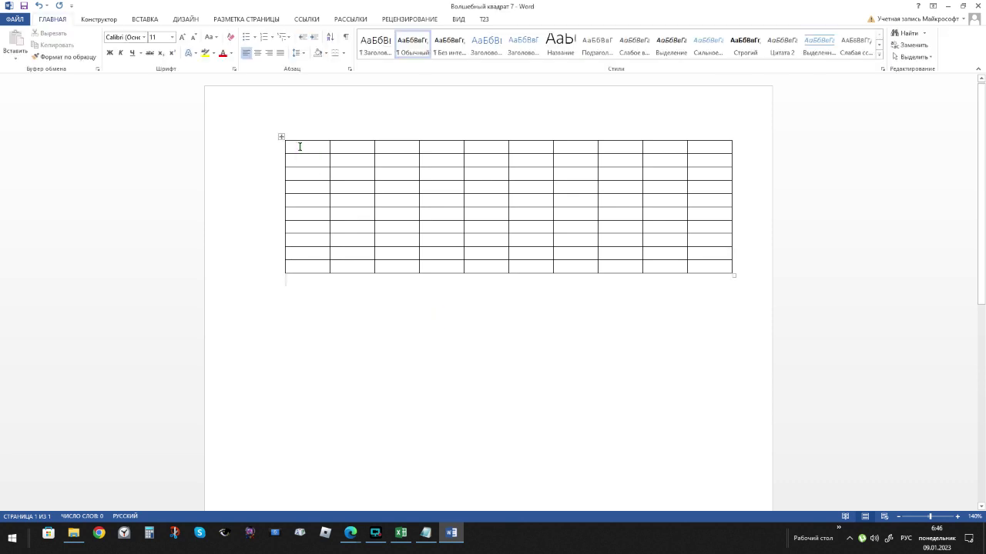